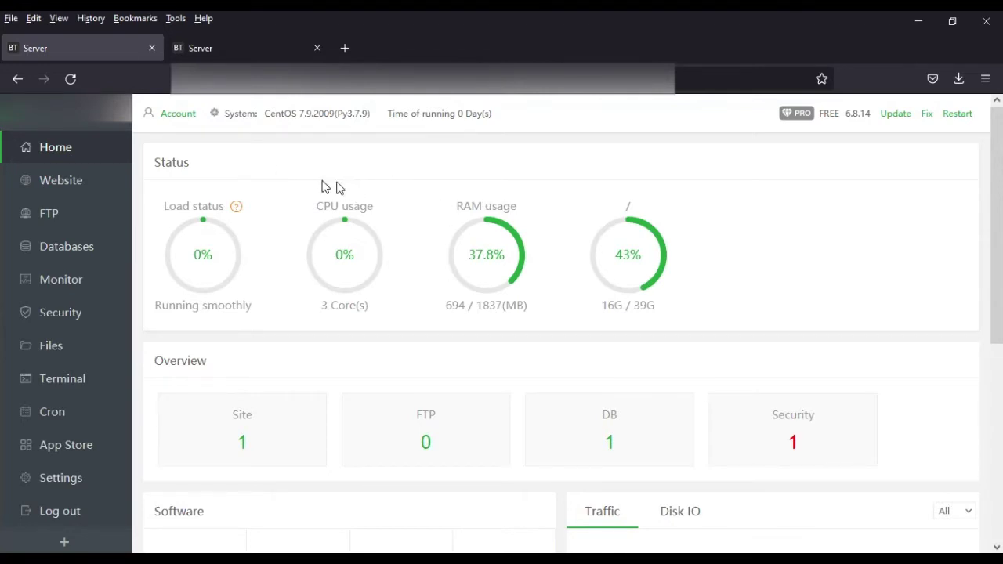
- Compare the system status and installed software on the dashboards of both servers, including the web server each one runs
{"action": "scroll", "coordinate": [384, 240], "scroll_direction": "down", "scroll_amount": 4}
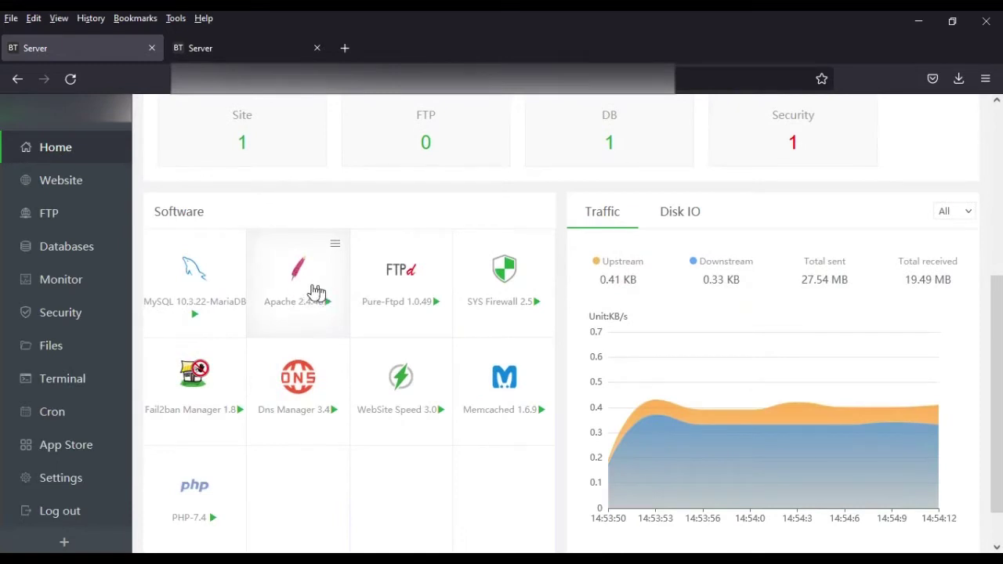
{"action": "scroll", "coordinate": [323, 311], "scroll_direction": "up", "scroll_amount": 1}
{"action": "scroll", "coordinate": [328, 306], "scroll_direction": "up", "scroll_amount": 3}
{"action": "left_click", "coordinate": [265, 46]}
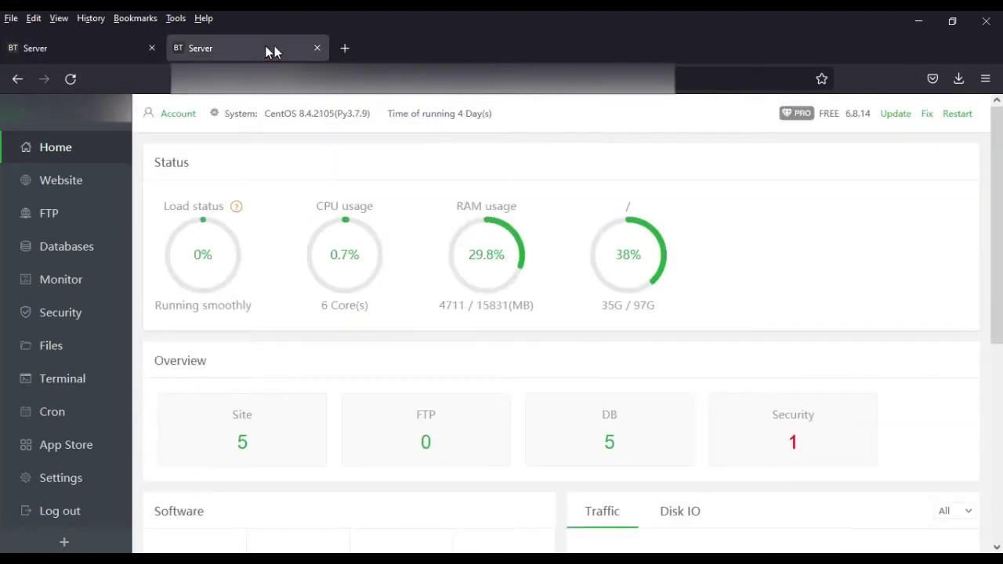
{"action": "scroll", "coordinate": [432, 354], "scroll_direction": "down", "scroll_amount": 4}
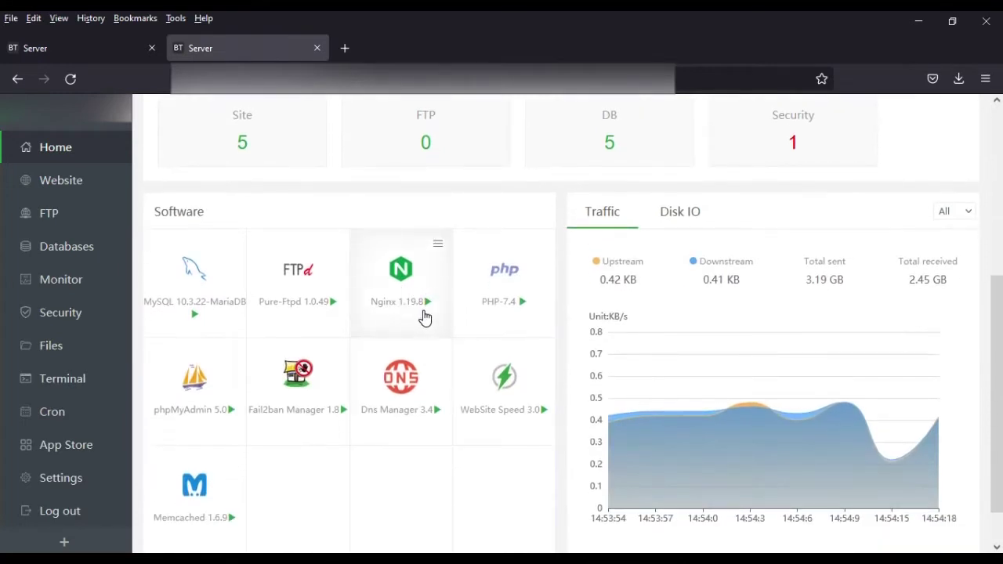
{"action": "scroll", "coordinate": [424, 317], "scroll_direction": "up", "scroll_amount": 4}
{"action": "left_click", "coordinate": [79, 48]}
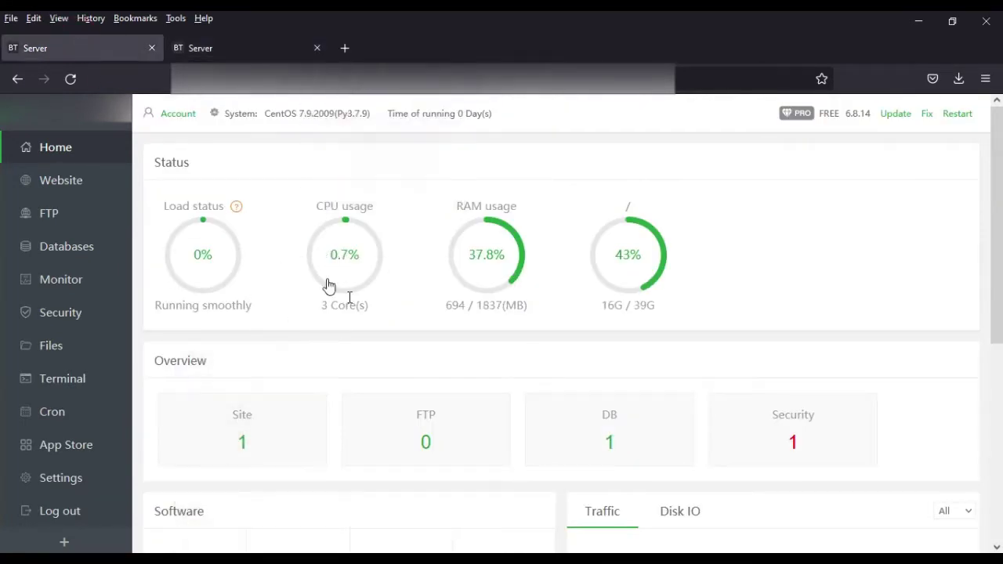
{"action": "scroll", "coordinate": [333, 345], "scroll_direction": "down", "scroll_amount": 4}
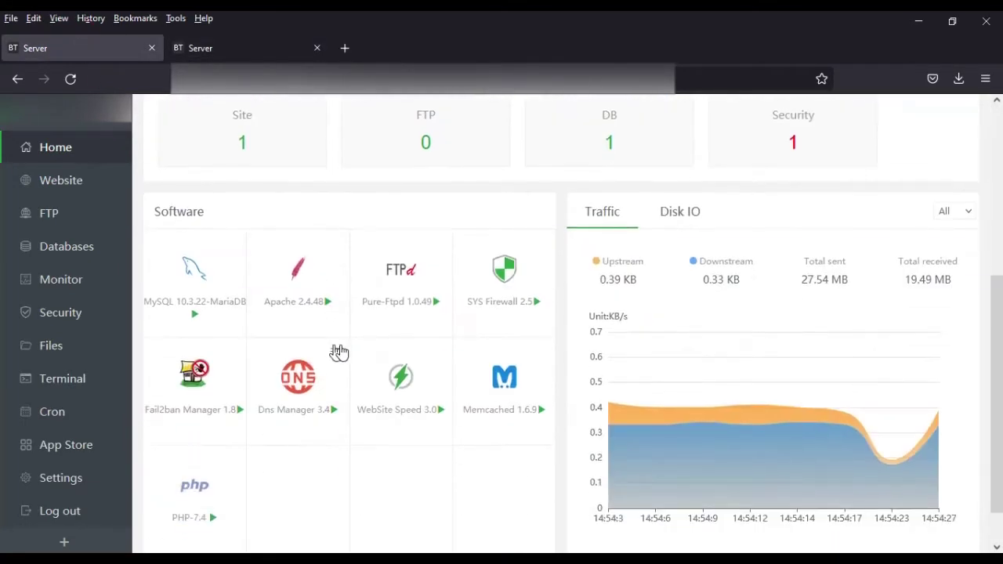
{"action": "scroll", "coordinate": [335, 327], "scroll_direction": "up", "scroll_amount": 4}
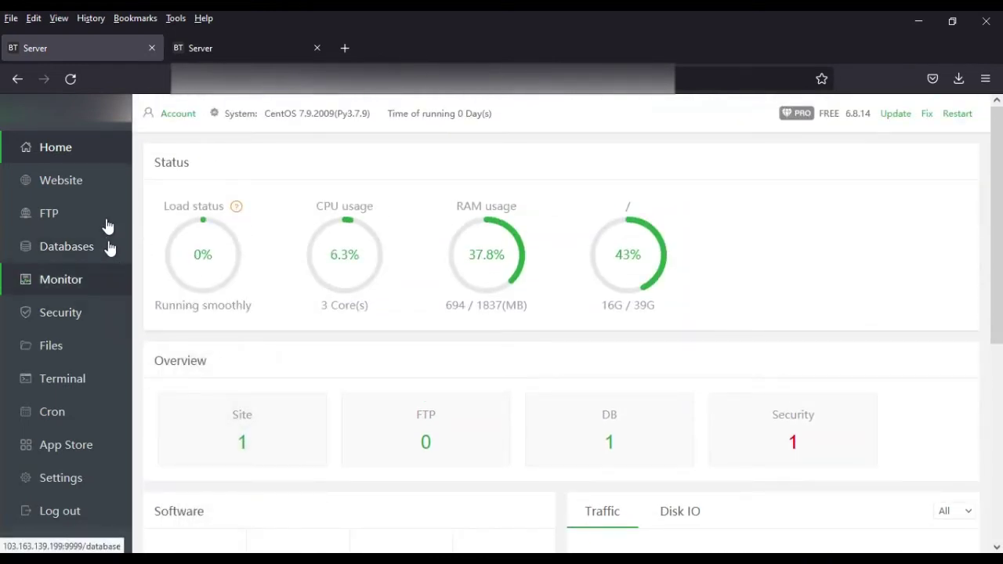
- Review the site lists of both servers, checking the second server's installed software in between
{"action": "left_click", "coordinate": [69, 186]}
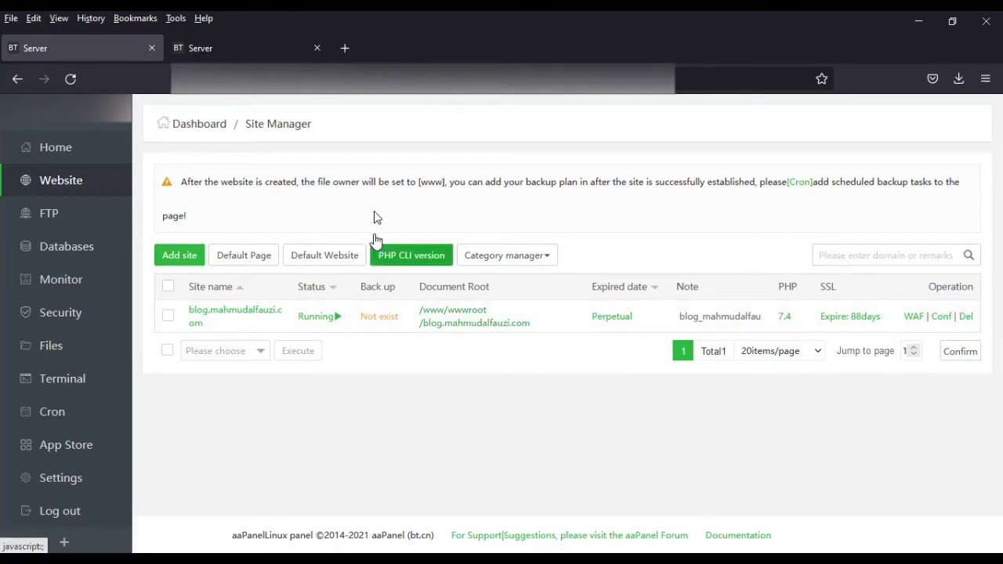
{"action": "left_click", "coordinate": [261, 45]}
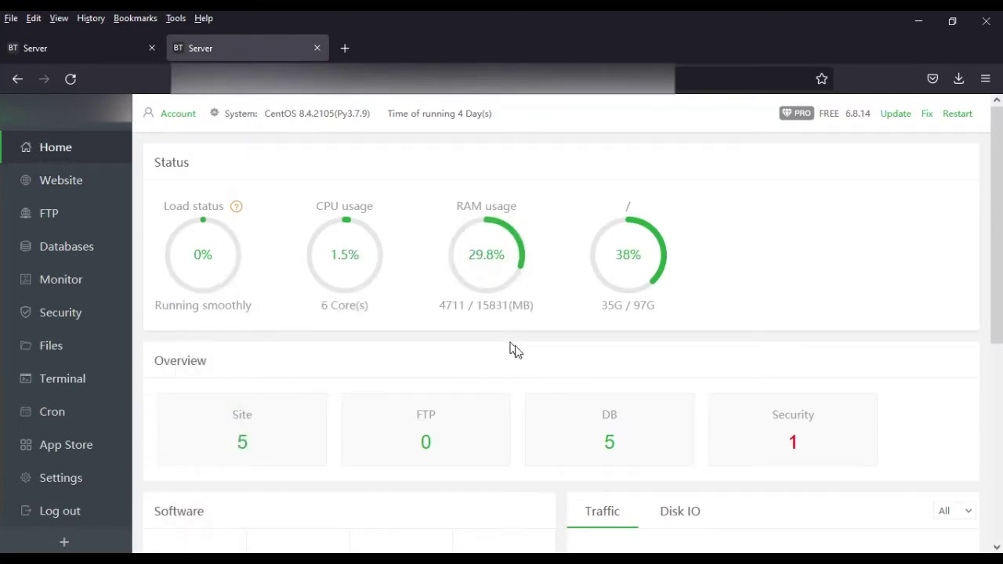
{"action": "scroll", "coordinate": [468, 352], "scroll_direction": "down", "scroll_amount": 3}
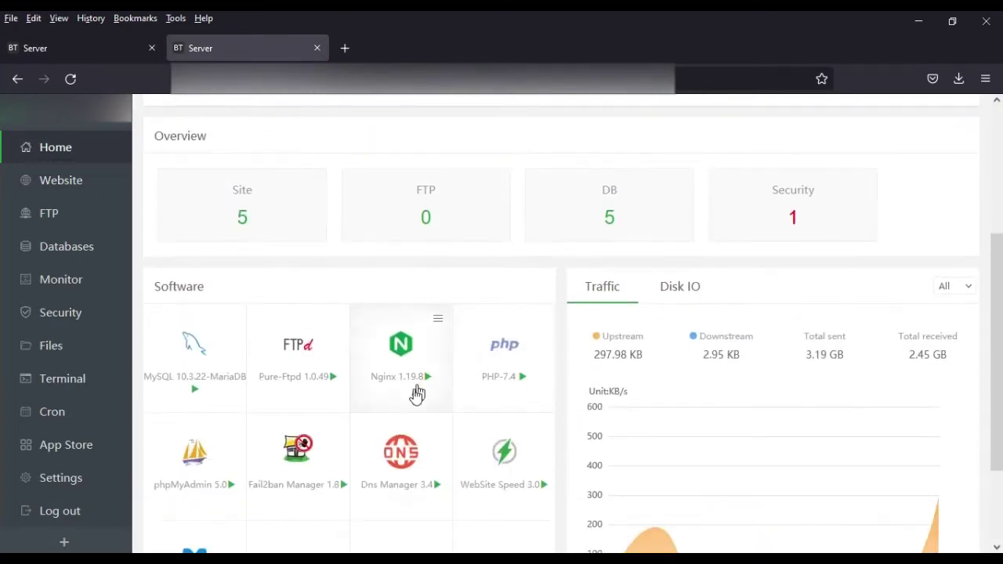
{"action": "scroll", "coordinate": [426, 391], "scroll_direction": "up", "scroll_amount": 3}
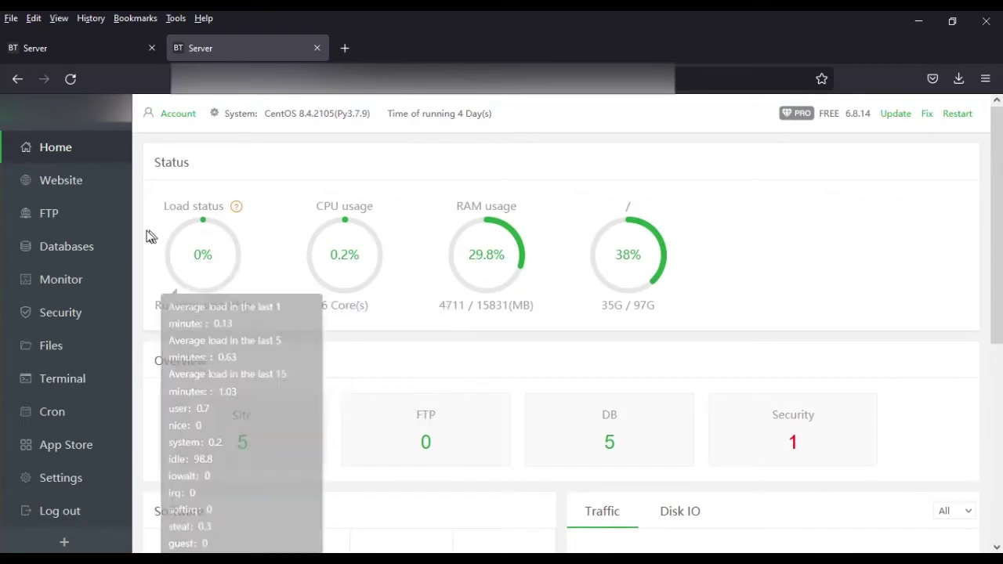
{"action": "left_click", "coordinate": [92, 186]}
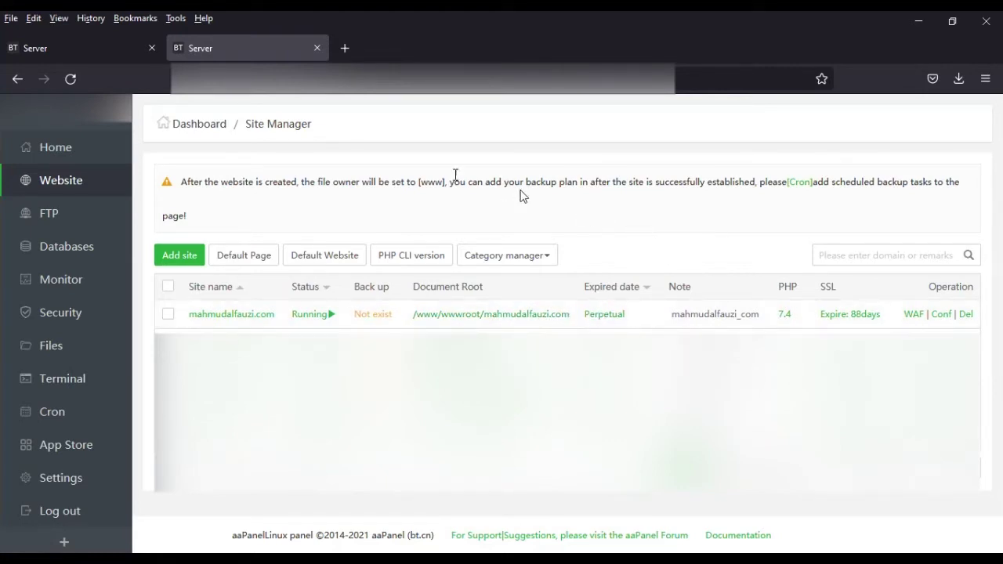
- Return to the CentOS 7.9 server and open the document root of the blog site from its site list
{"action": "key", "text": "ctrl+Page_Up"}
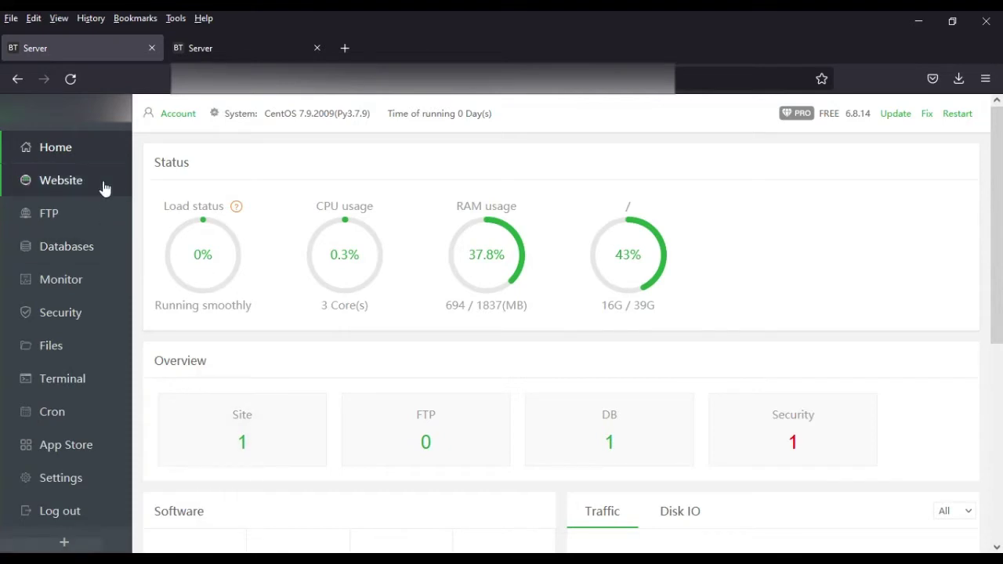
{"action": "mouse_move", "coordinate": [207, 228]}
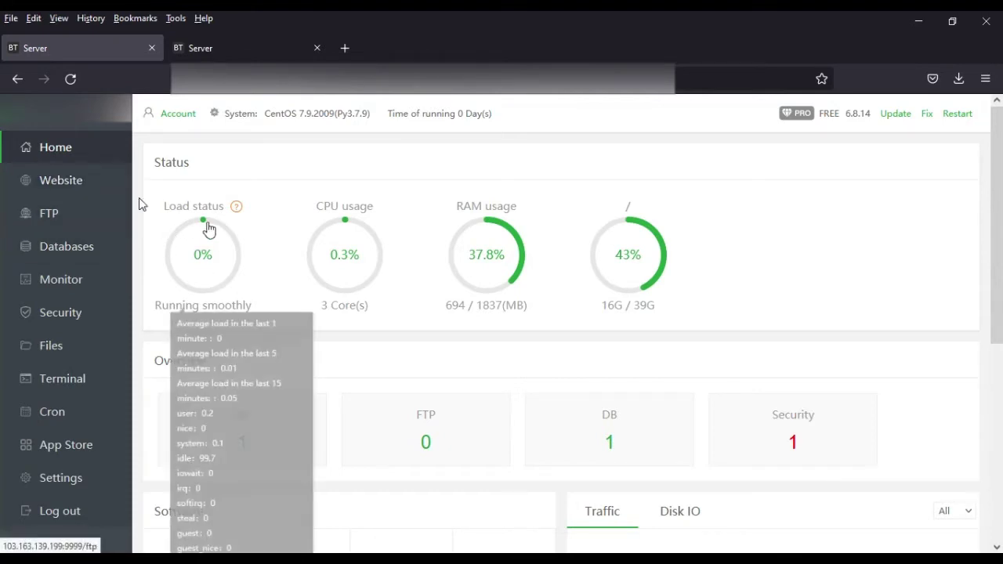
{"action": "left_click", "coordinate": [61, 183]}
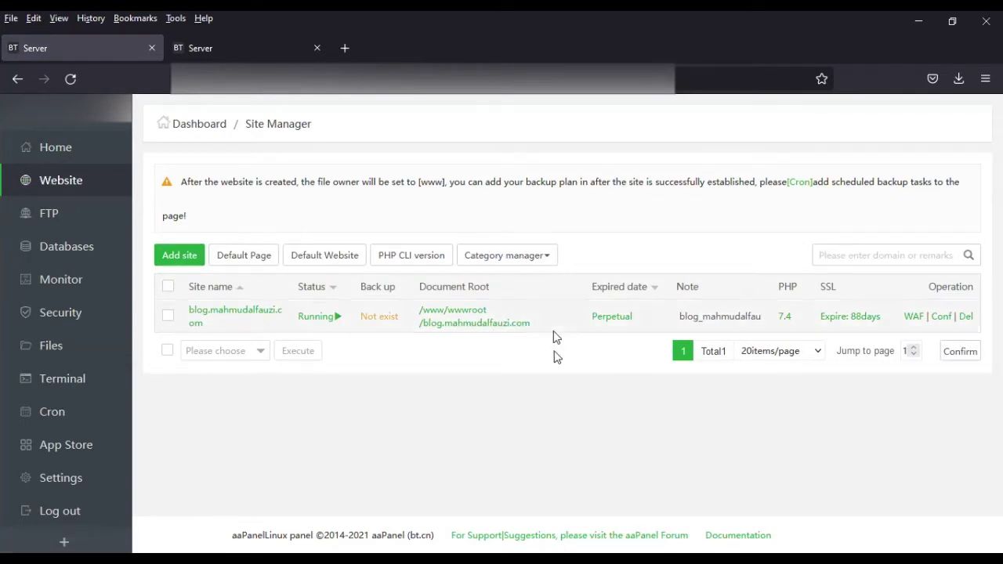
{"action": "left_click", "coordinate": [464, 313]}
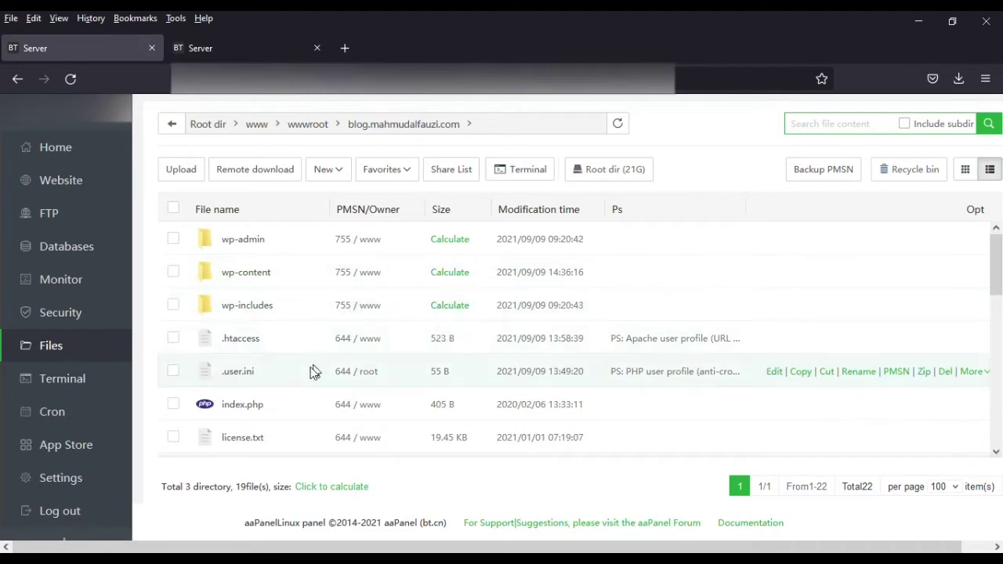
{"action": "left_click", "coordinate": [173, 207]}
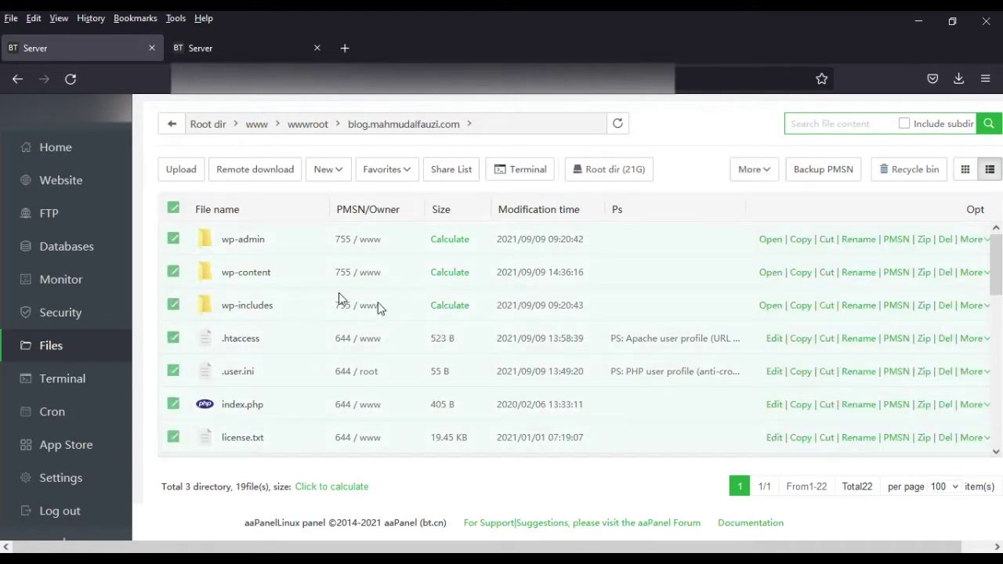
{"action": "left_click", "coordinate": [174, 210]}
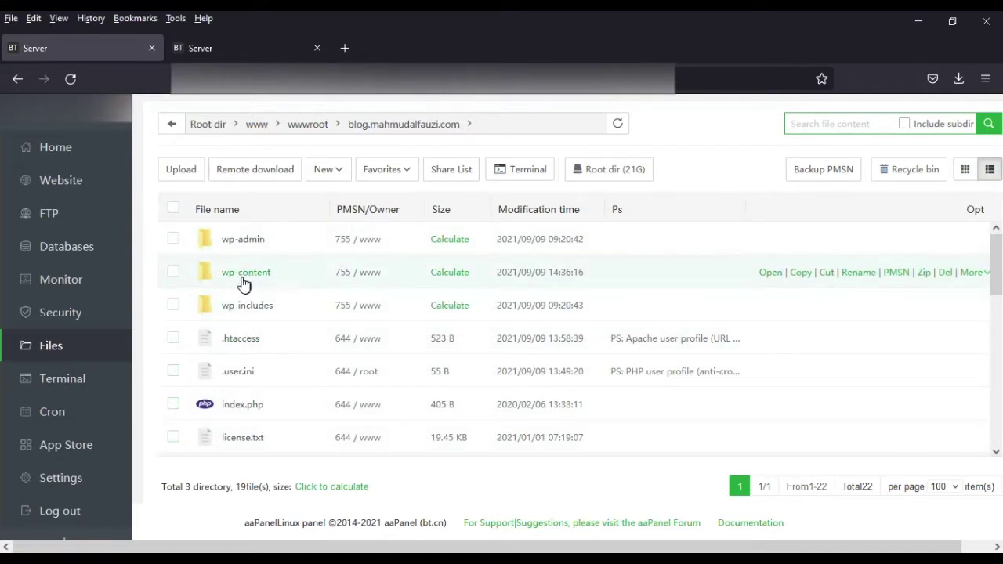
{"action": "left_click", "coordinate": [173, 208]}
{"action": "left_click", "coordinate": [173, 208]}
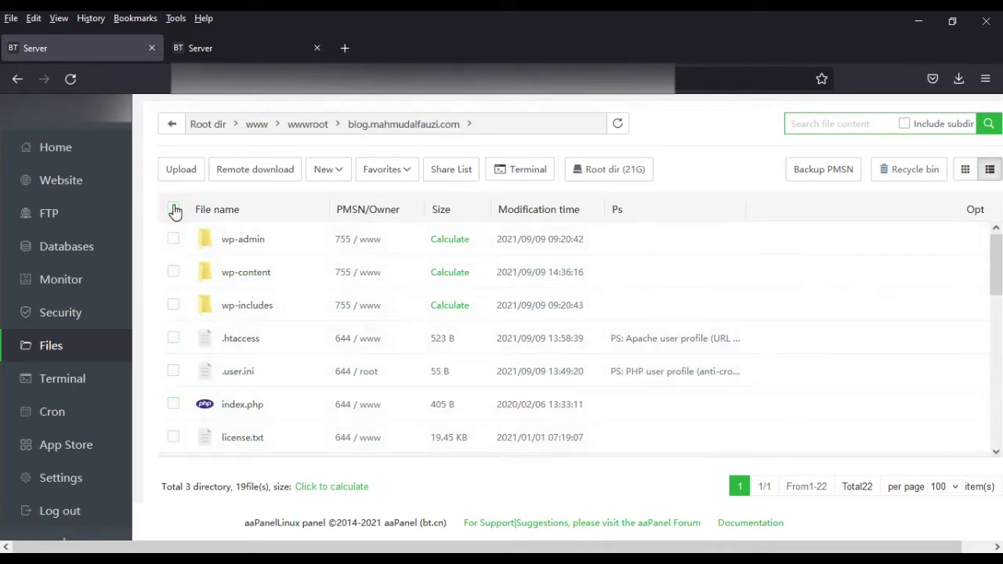
- Compress the wp-content folder as a zip archive named wp-content.zip in the blog site's root folder
{"action": "left_click", "coordinate": [173, 272]}
{"action": "right_click", "coordinate": [259, 279]}
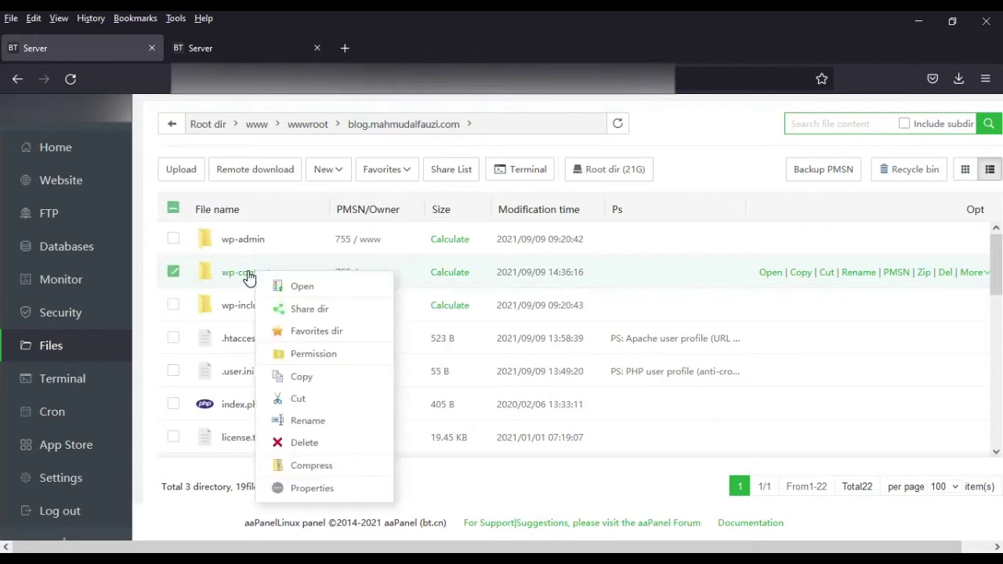
{"action": "left_click", "coordinate": [314, 467]}
{"action": "left_click", "coordinate": [539, 297]}
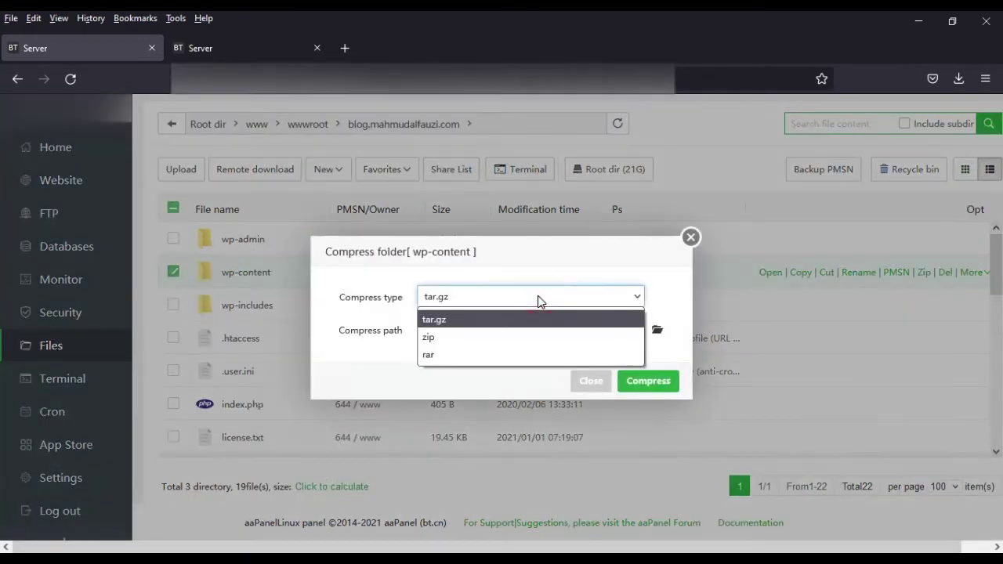
{"action": "left_click", "coordinate": [497, 338]}
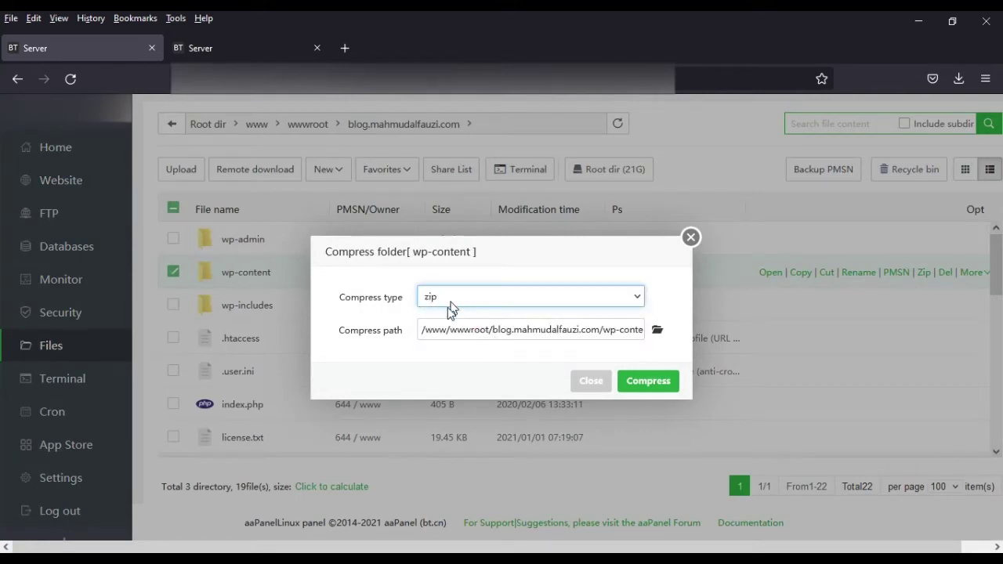
{"action": "left_click_drag", "start_coordinate": [607, 331], "coordinate": [656, 330]}
{"action": "left_click_drag", "start_coordinate": [580, 330], "coordinate": [650, 331]}
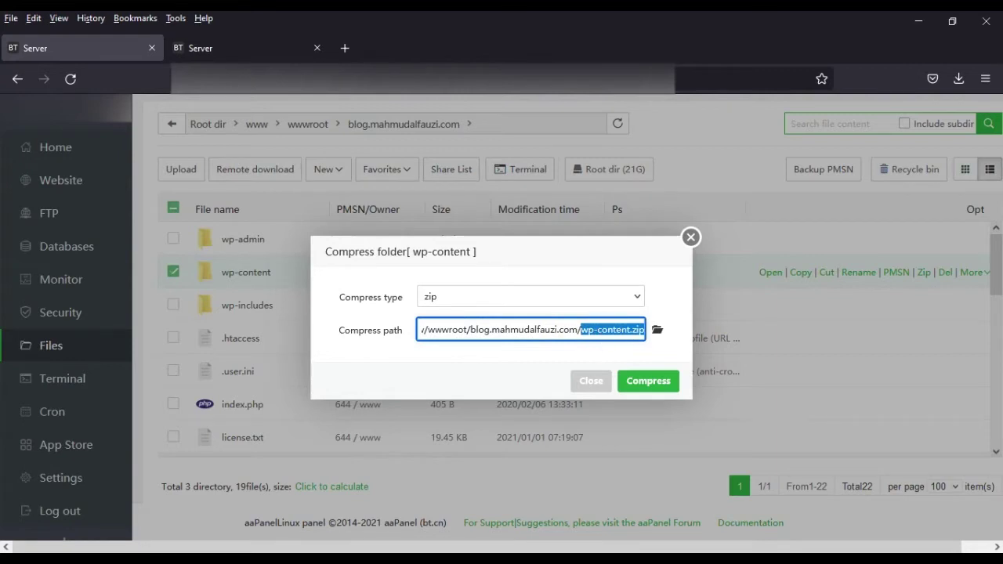
{"action": "left_click", "coordinate": [647, 380]}
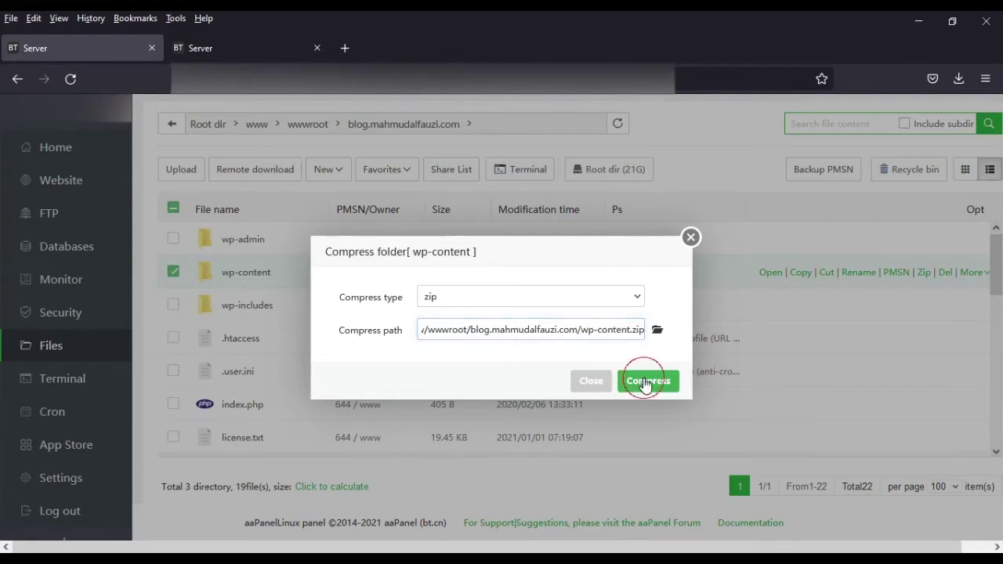
- Download wp-content.zip from the blog site's root folder to the computer and close the leftover blank browser tab
{"action": "scroll", "coordinate": [324, 332], "scroll_direction": "down", "scroll_amount": 1}
{"action": "scroll", "coordinate": [318, 342], "scroll_direction": "up", "scroll_amount": 1}
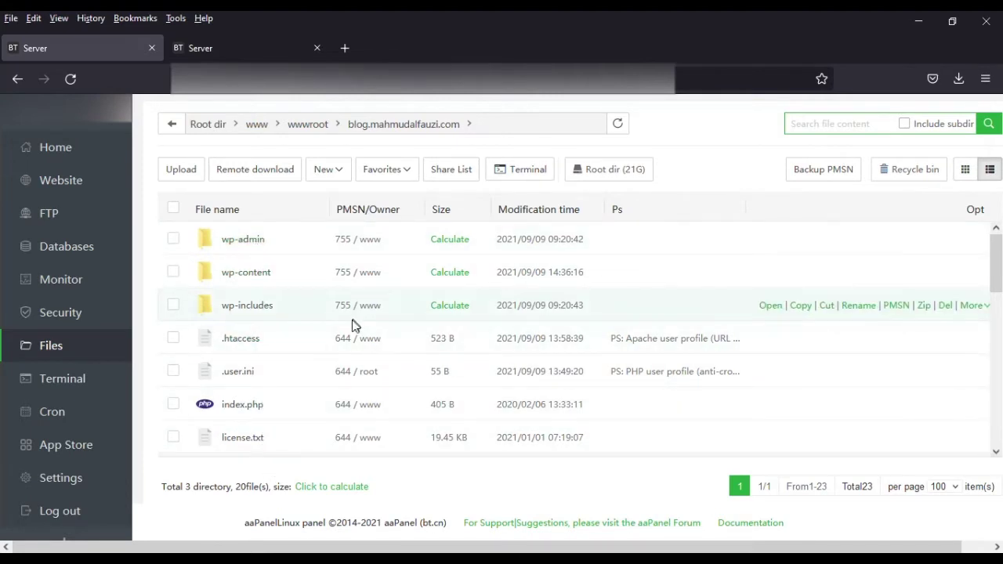
{"action": "scroll", "coordinate": [360, 352], "scroll_direction": "down", "scroll_amount": 5}
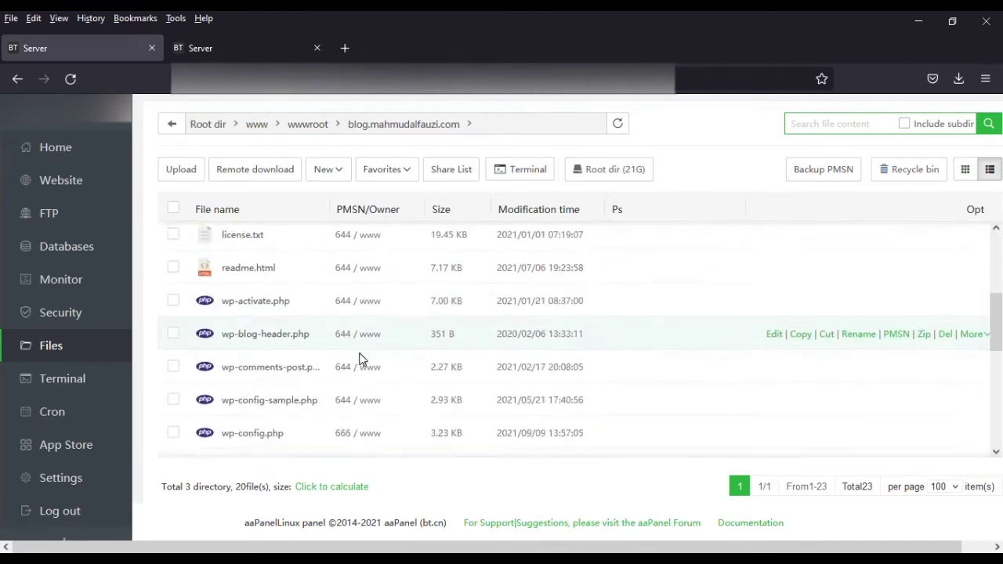
{"action": "scroll", "coordinate": [366, 352], "scroll_direction": "up", "scroll_amount": 1}
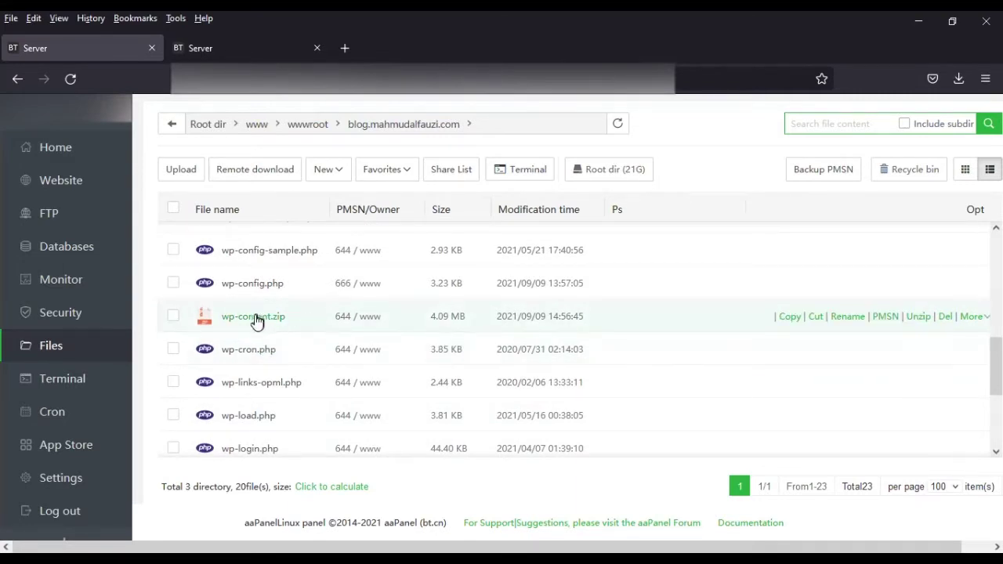
{"action": "right_click", "coordinate": [257, 319]}
{"action": "scroll", "coordinate": [321, 387], "scroll_direction": "up", "scroll_amount": 2}
{"action": "scroll", "coordinate": [320, 388], "scroll_direction": "down", "scroll_amount": 1}
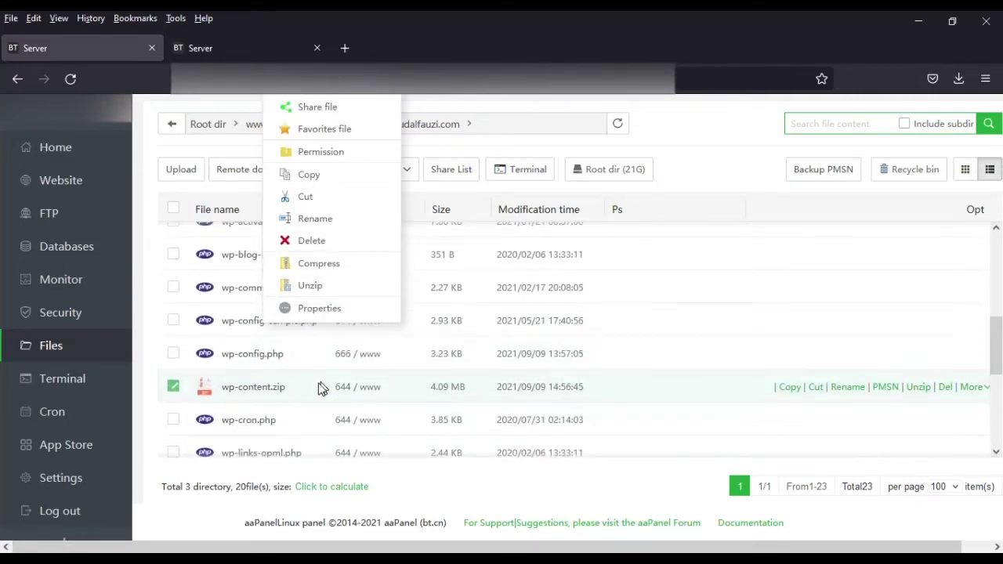
{"action": "right_click", "coordinate": [261, 392]}
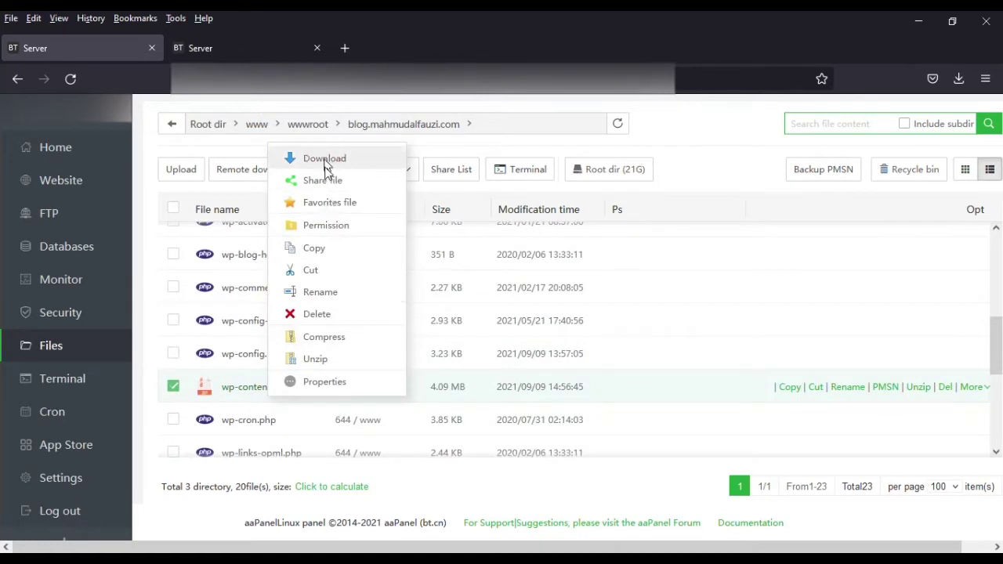
{"action": "left_click", "coordinate": [324, 159]}
{"action": "left_click", "coordinate": [503, 353]}
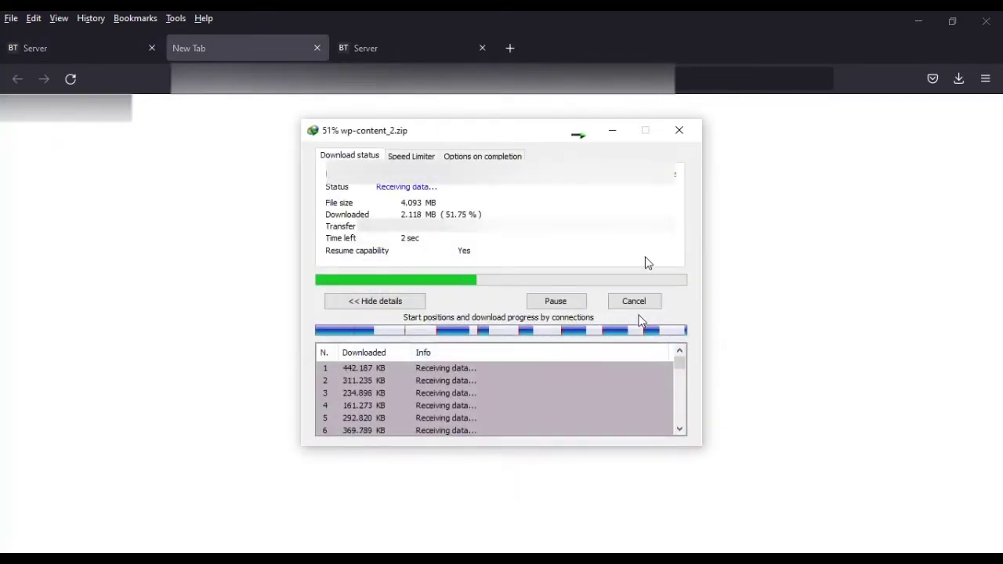
{"action": "left_click", "coordinate": [665, 206]}
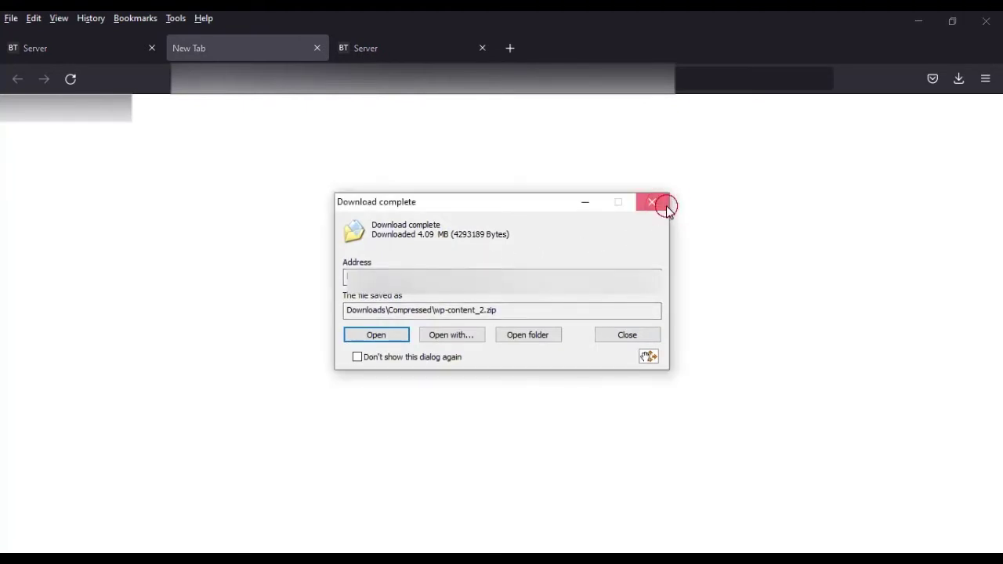
{"action": "left_click", "coordinate": [317, 48]}
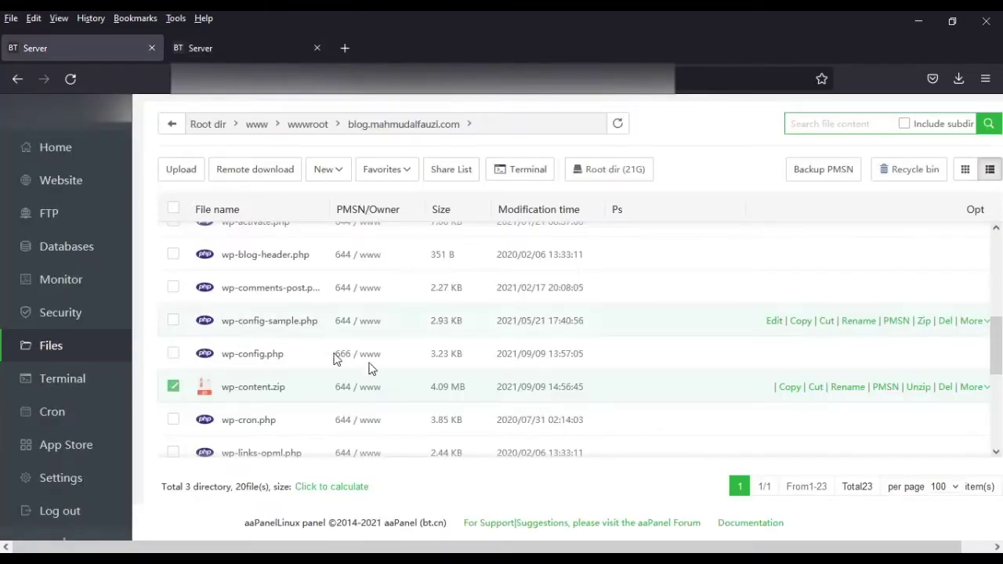
- Look back over the blog site's files and open the database manager on the same server
{"action": "scroll", "coordinate": [340, 396], "scroll_direction": "down", "scroll_amount": 3}
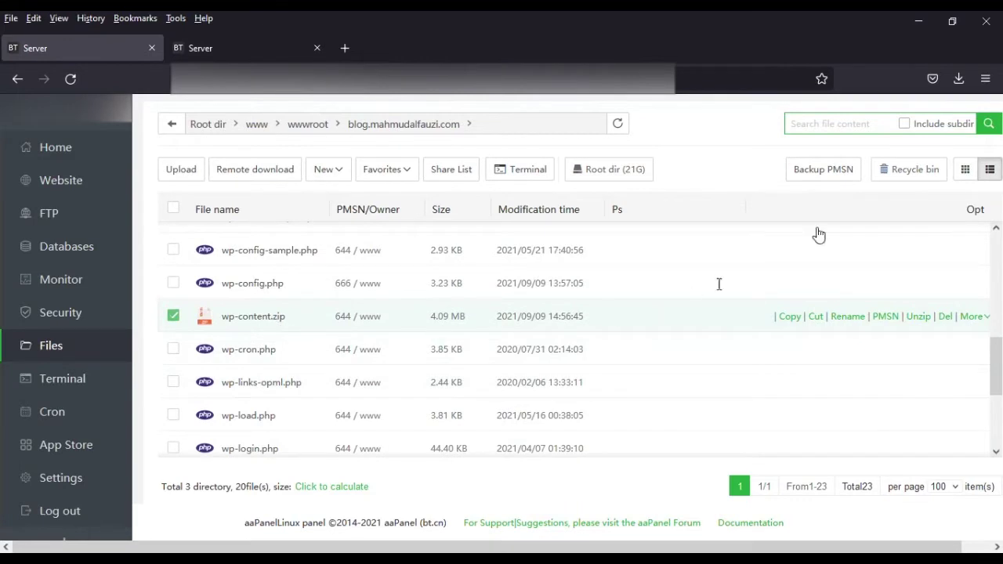
{"action": "scroll", "coordinate": [269, 392], "scroll_direction": "up", "scroll_amount": 1}
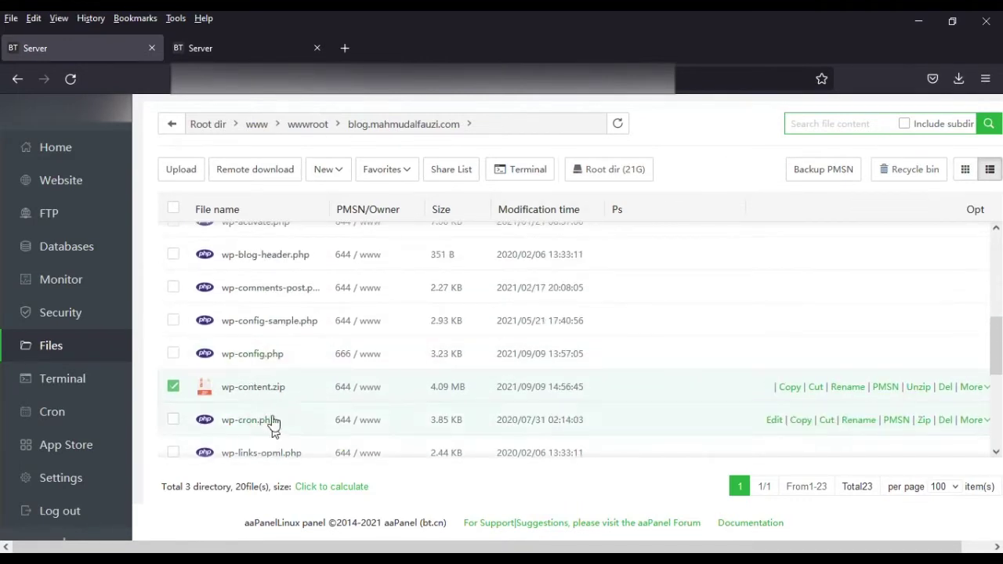
{"action": "scroll", "coordinate": [235, 412], "scroll_direction": "up", "scroll_amount": 3}
{"action": "scroll", "coordinate": [283, 409], "scroll_direction": "up", "scroll_amount": 3}
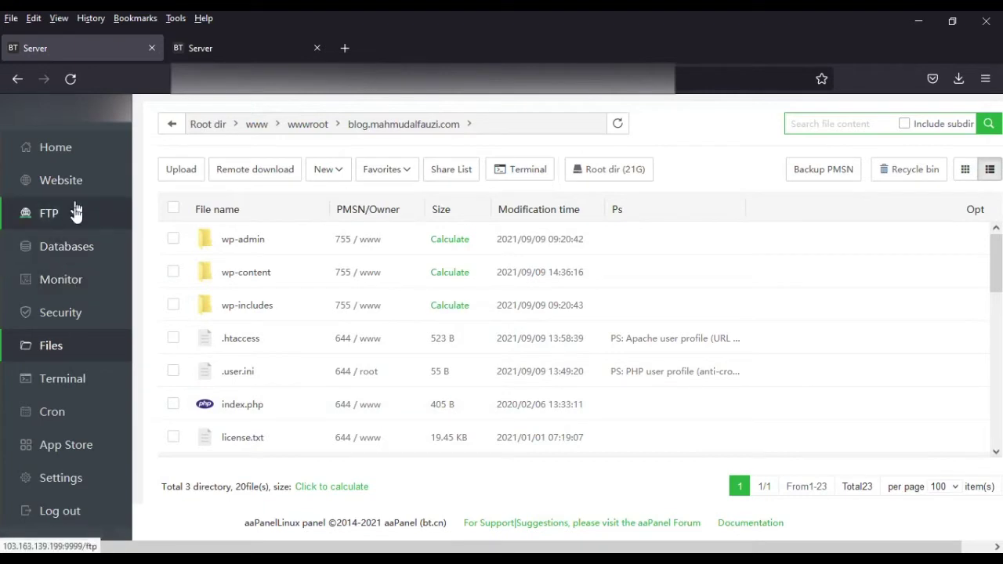
{"action": "left_click", "coordinate": [60, 250]}
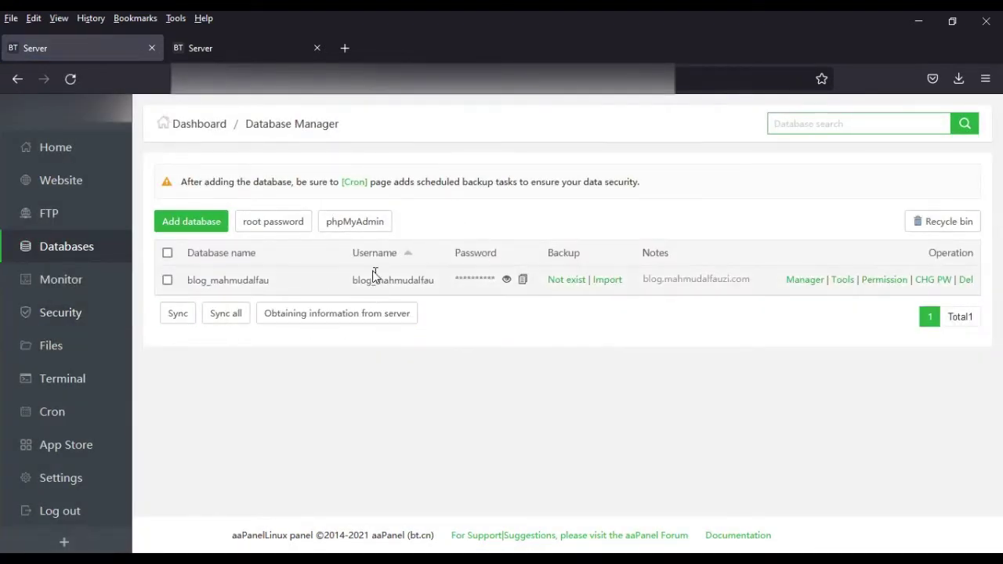
- Open phpMyAdmin from the blog server's database manager and copy the database root password from the root password dialog
{"action": "left_click", "coordinate": [357, 224]}
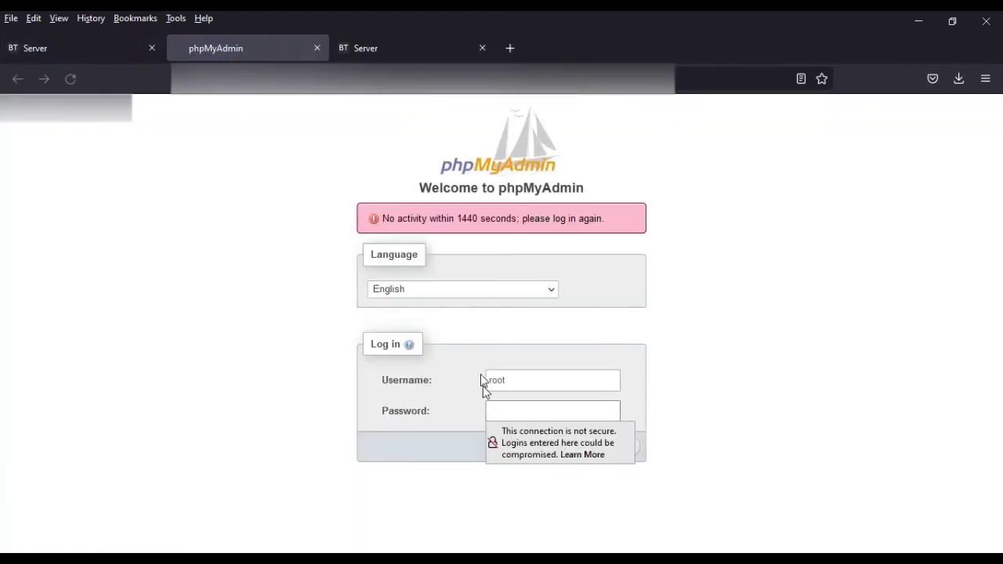
{"action": "left_click", "coordinate": [98, 48]}
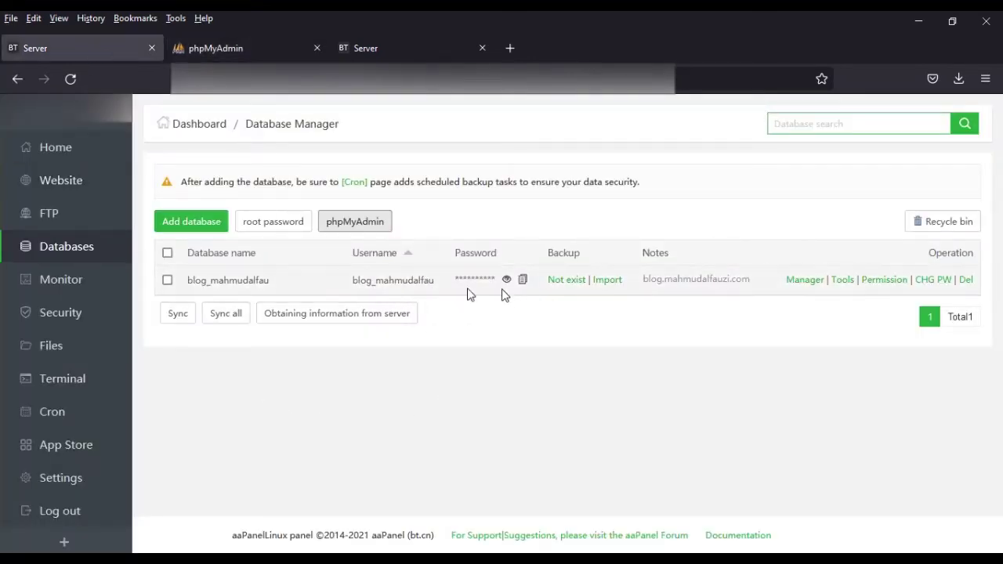
{"action": "left_click", "coordinate": [280, 225]}
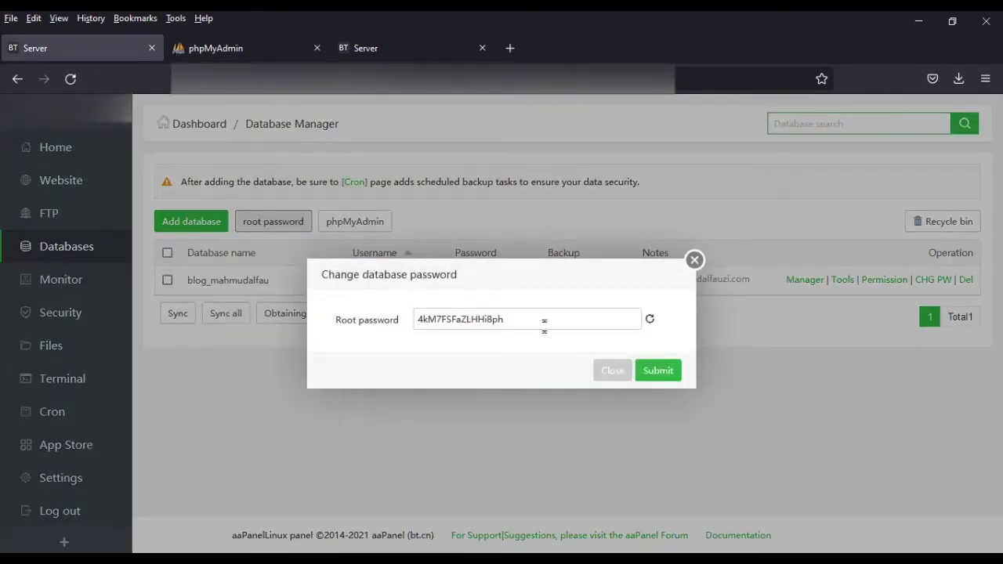
{"action": "double_click", "coordinate": [449, 320]}
{"action": "right_click", "coordinate": [450, 318]}
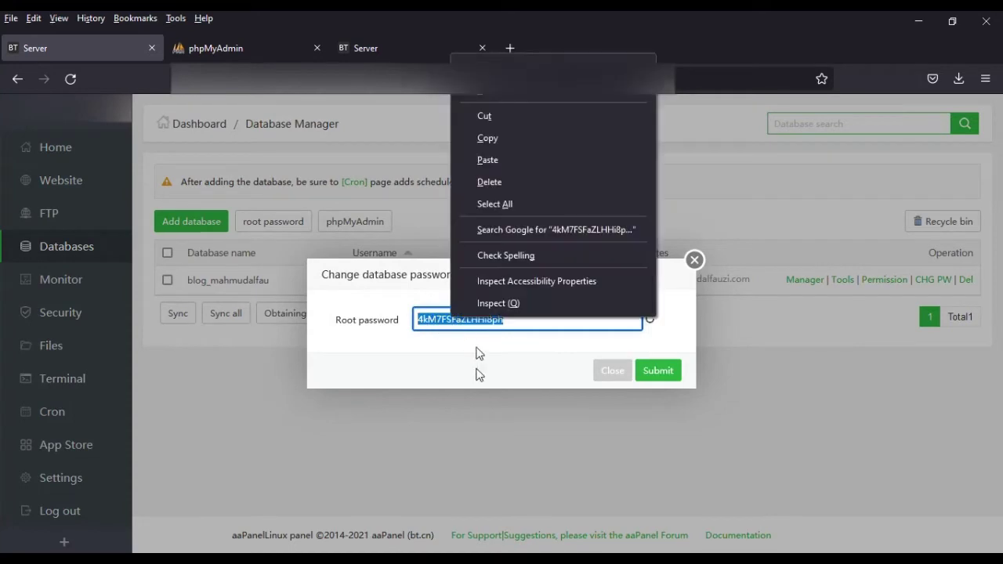
{"action": "left_click", "coordinate": [506, 137]}
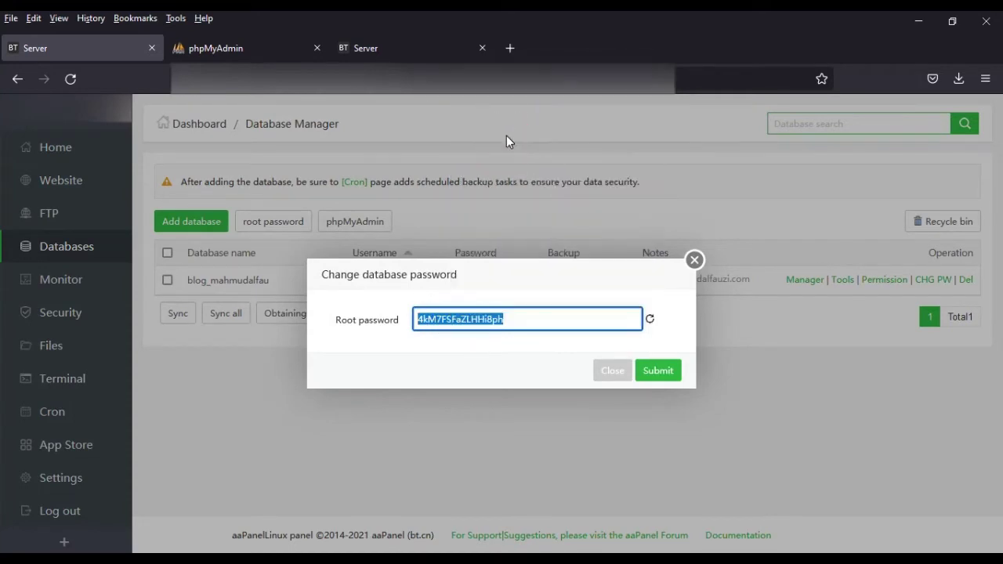
{"action": "left_click", "coordinate": [695, 261]}
- Log in to phpMyAdmin on the blog server as root with the copied database root password
{"action": "left_click", "coordinate": [217, 49]}
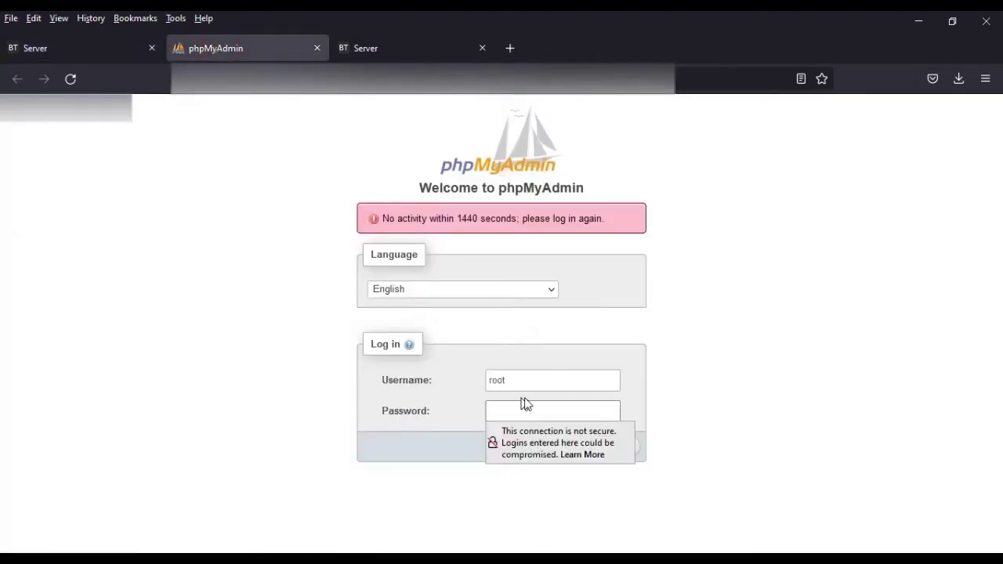
{"action": "key", "text": "ctrl+v"}
{"action": "left_click", "coordinate": [696, 392]}
{"action": "left_click", "coordinate": [627, 448]}
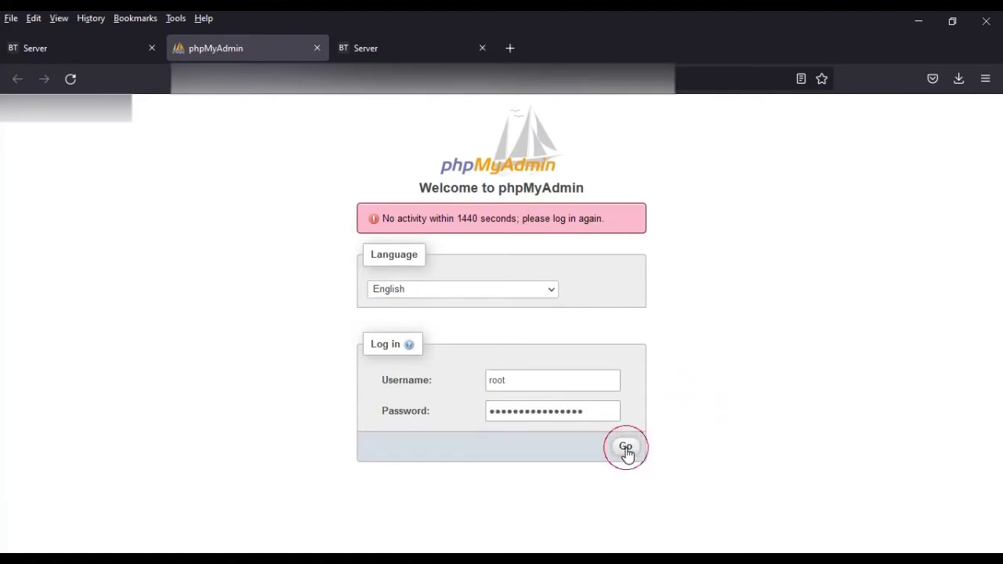
{"action": "left_click", "coordinate": [421, 266]}
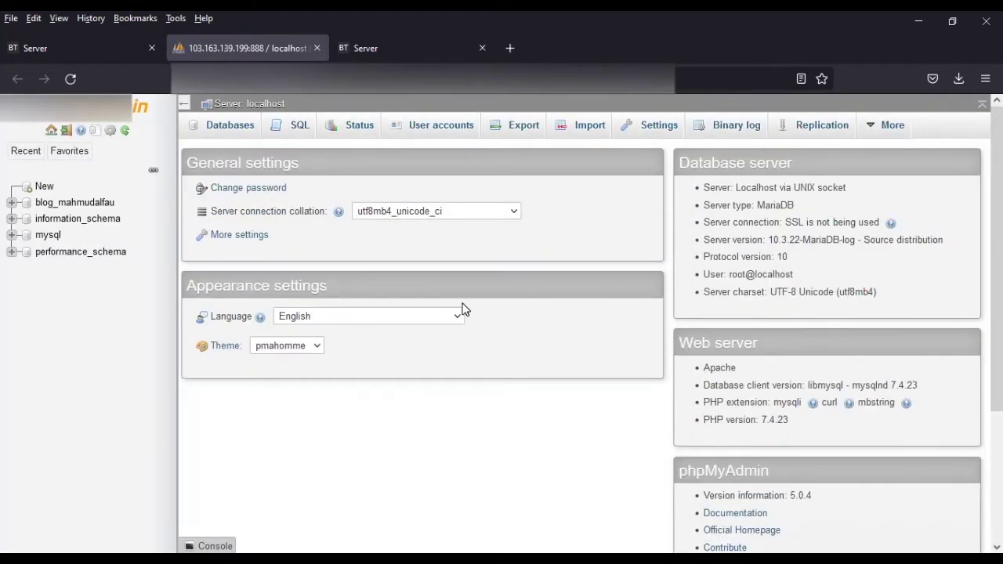
- Export the blog site's database with the Quick method in SQL format, save the file to the computer, and close phpMyAdmin
{"action": "left_click", "coordinate": [88, 207]}
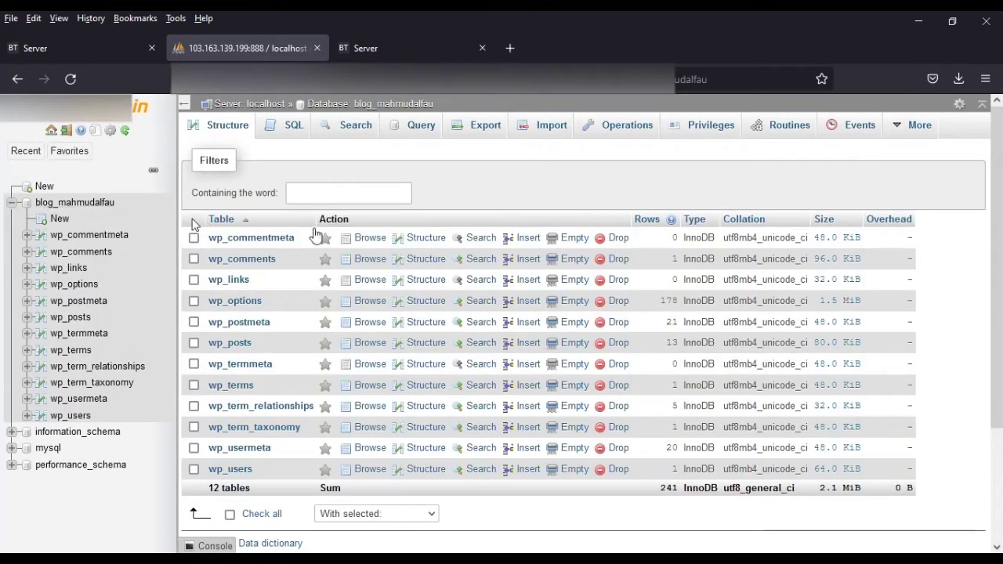
{"action": "left_click", "coordinate": [481, 126]}
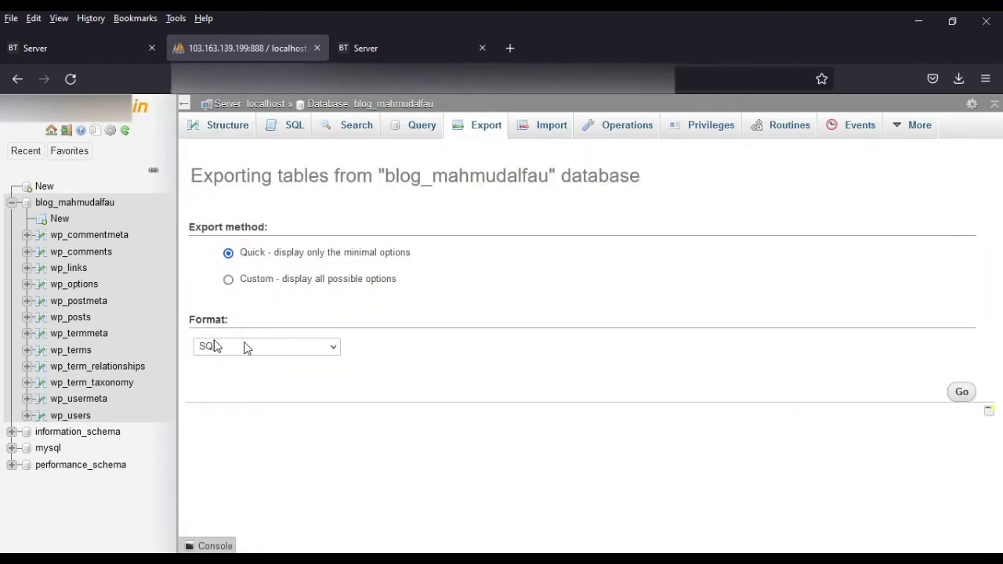
{"action": "left_click", "coordinate": [961, 393]}
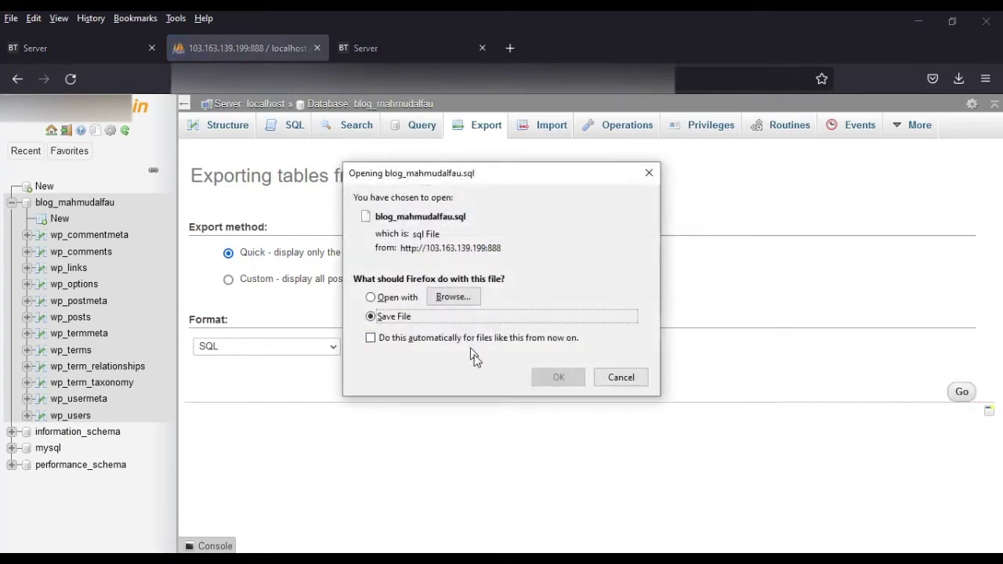
{"action": "left_click", "coordinate": [552, 378]}
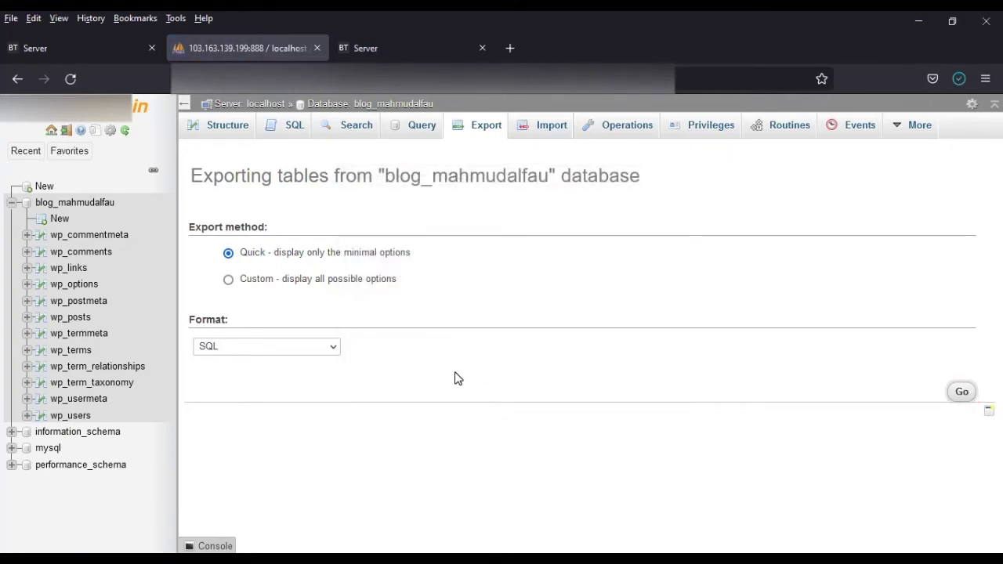
{"action": "left_click", "coordinate": [958, 78]}
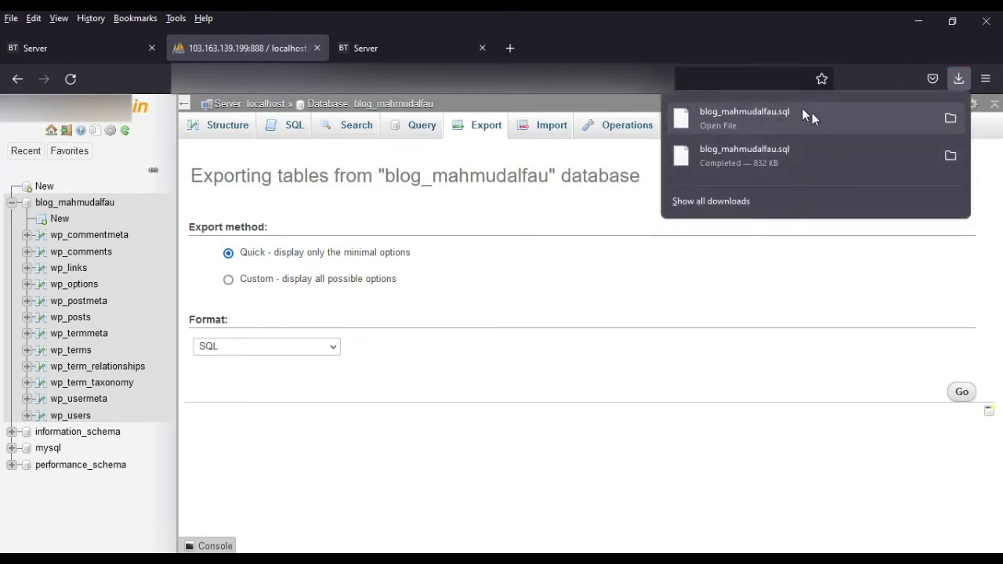
{"action": "left_click", "coordinate": [951, 81]}
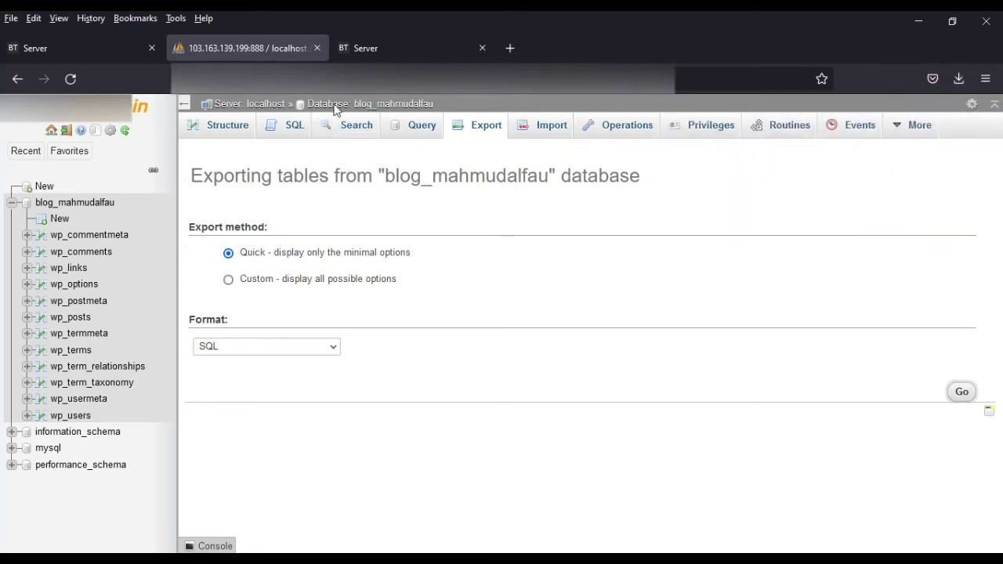
{"action": "left_click", "coordinate": [317, 48]}
{"action": "left_click", "coordinate": [68, 49]}
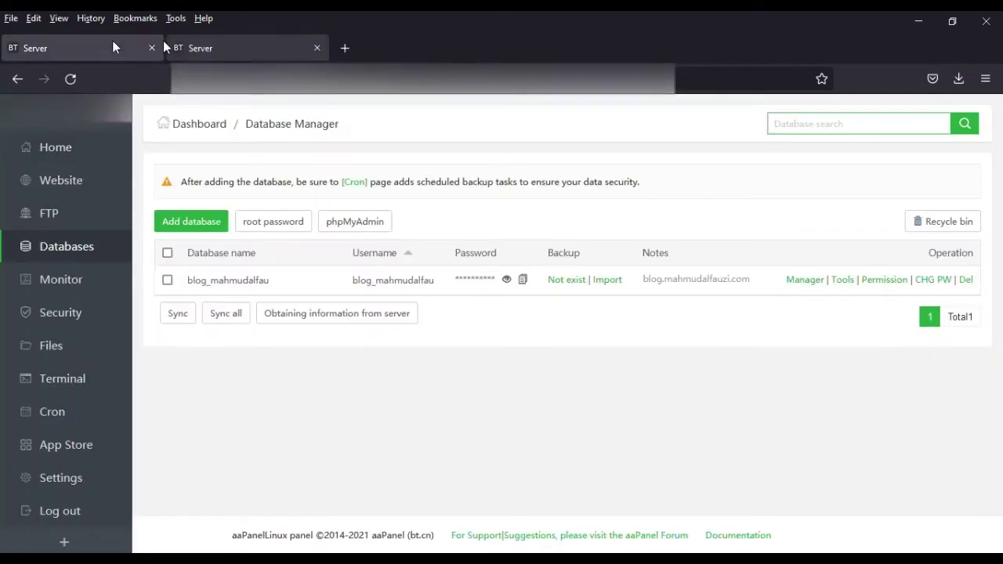
- View the live blog site in a new browser tab, look over its posts, and close that tab
{"action": "left_click", "coordinate": [345, 48]}
{"action": "type", "text": "blog.mahmudalfauzi.com/"}
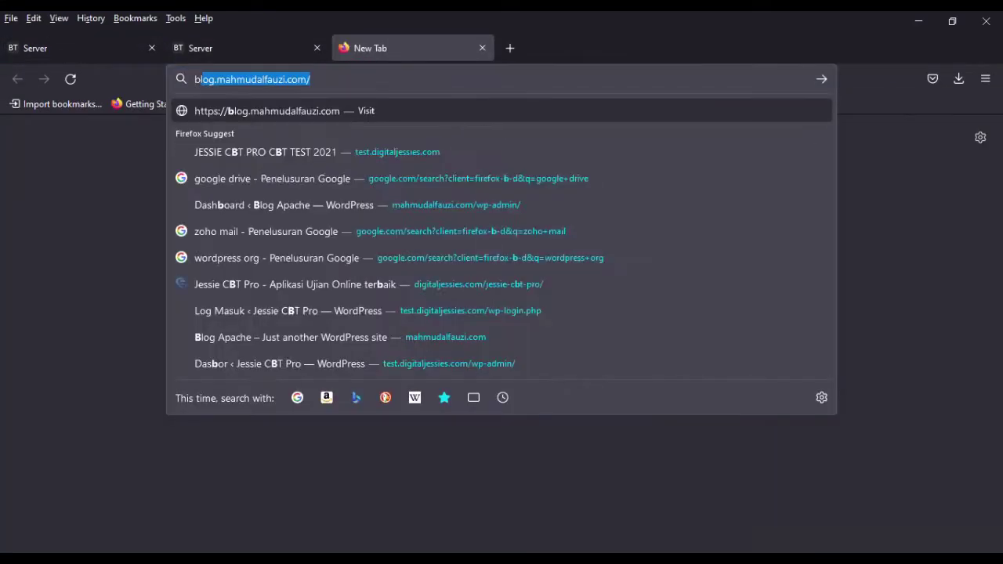
{"action": "key", "text": "Return"}
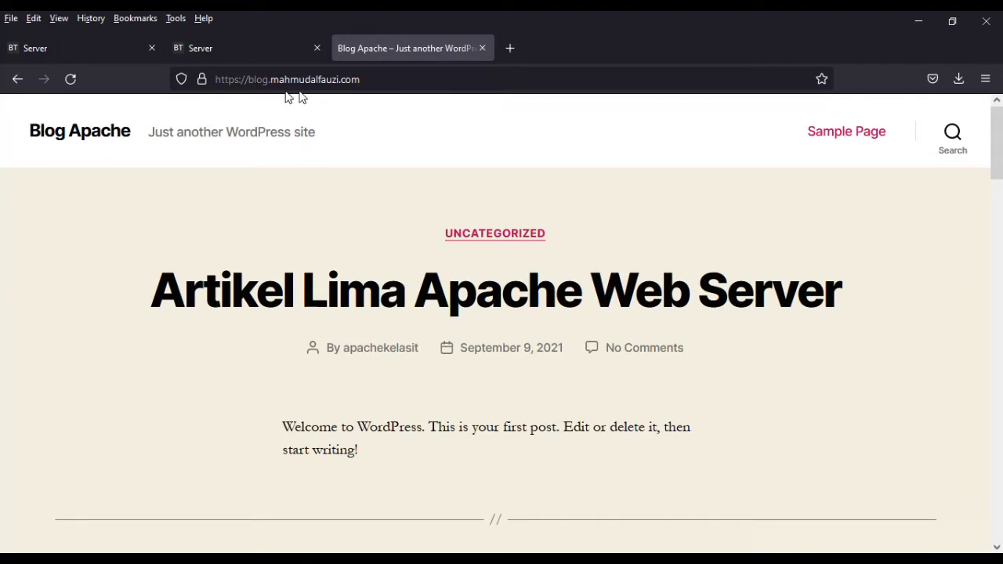
{"action": "scroll", "coordinate": [526, 243], "scroll_direction": "down", "scroll_amount": 15}
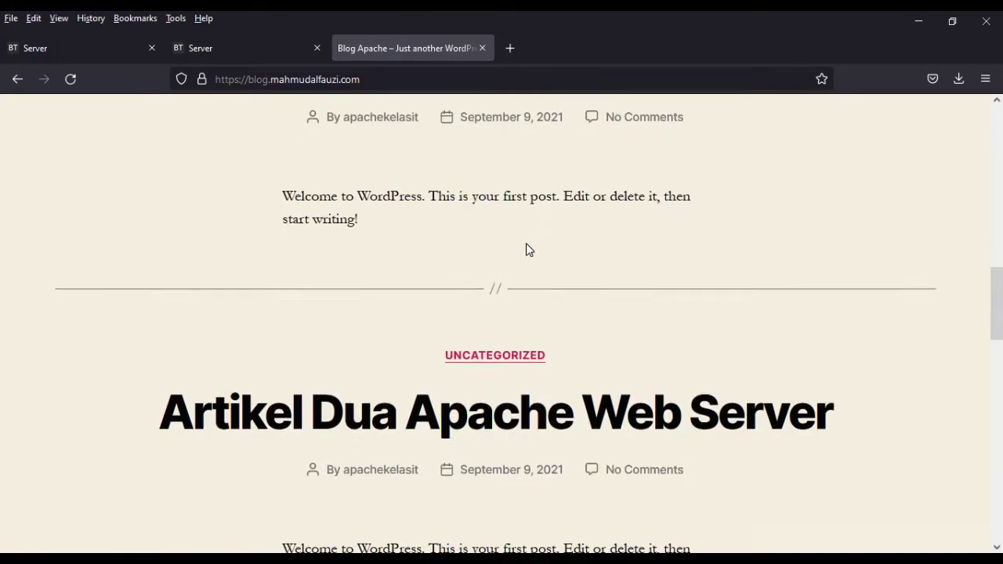
{"action": "scroll", "coordinate": [539, 273], "scroll_direction": "up", "scroll_amount": 15}
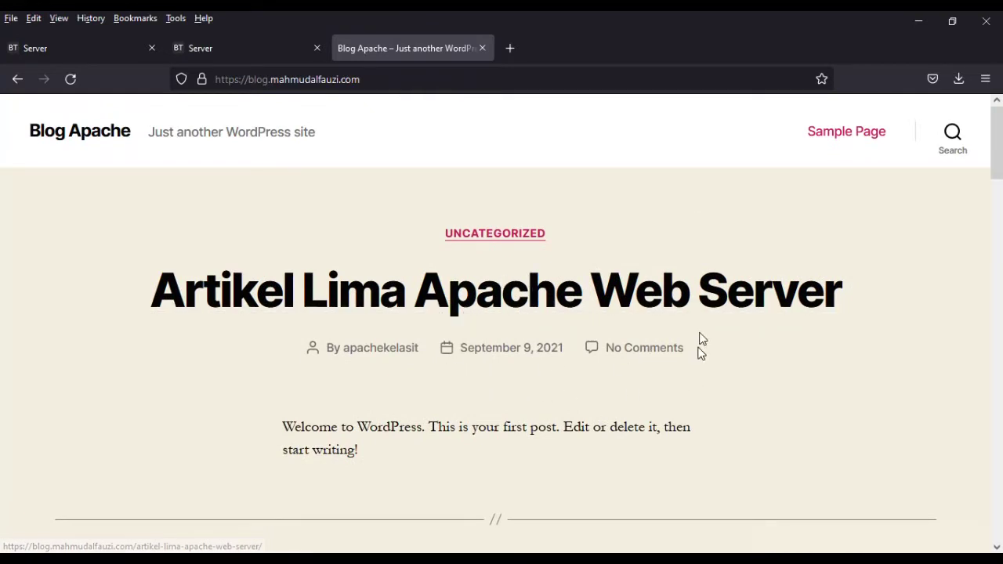
{"action": "left_click", "coordinate": [482, 49]}
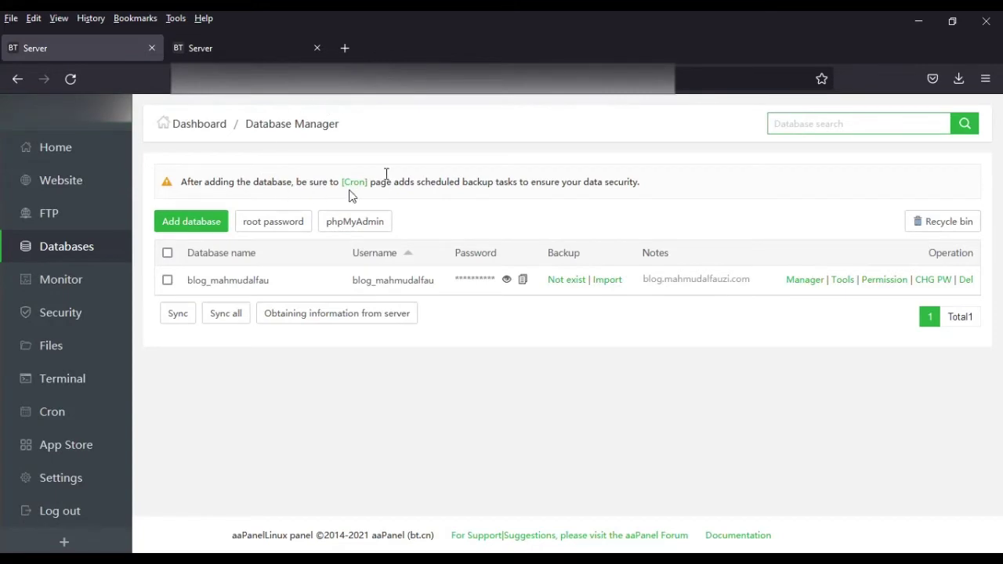
- Switch to the CentOS 8.4 server running Nginx and open the document root of the main domain's site from its site list
{"action": "left_click", "coordinate": [237, 47]}
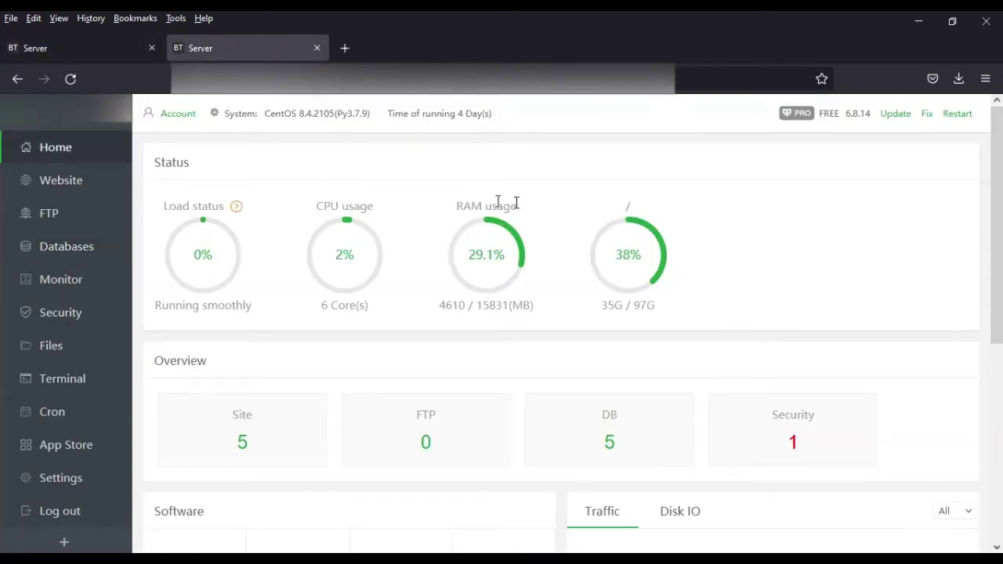
{"action": "scroll", "coordinate": [439, 297], "scroll_direction": "down", "scroll_amount": 3}
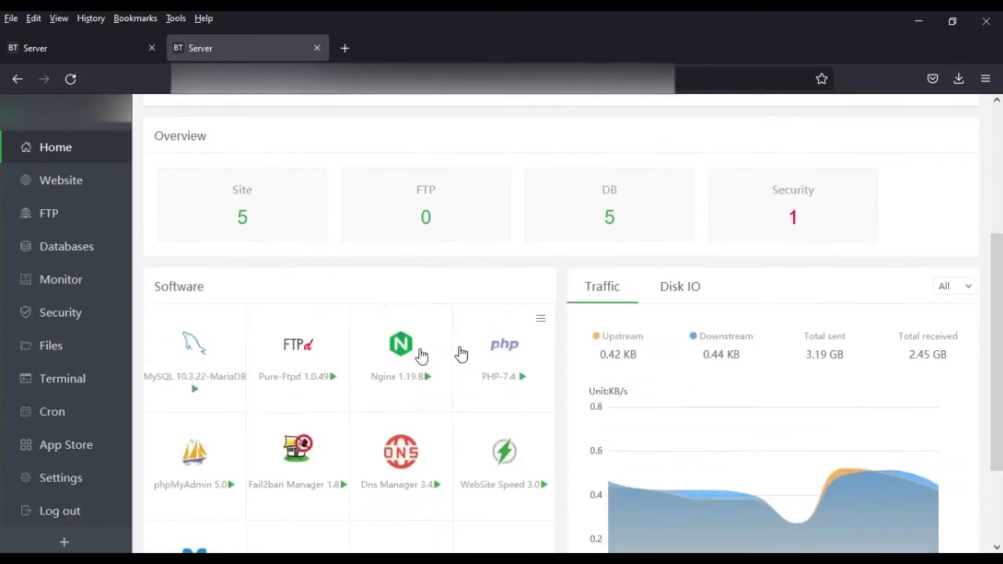
{"action": "scroll", "coordinate": [433, 374], "scroll_direction": "up", "scroll_amount": 3}
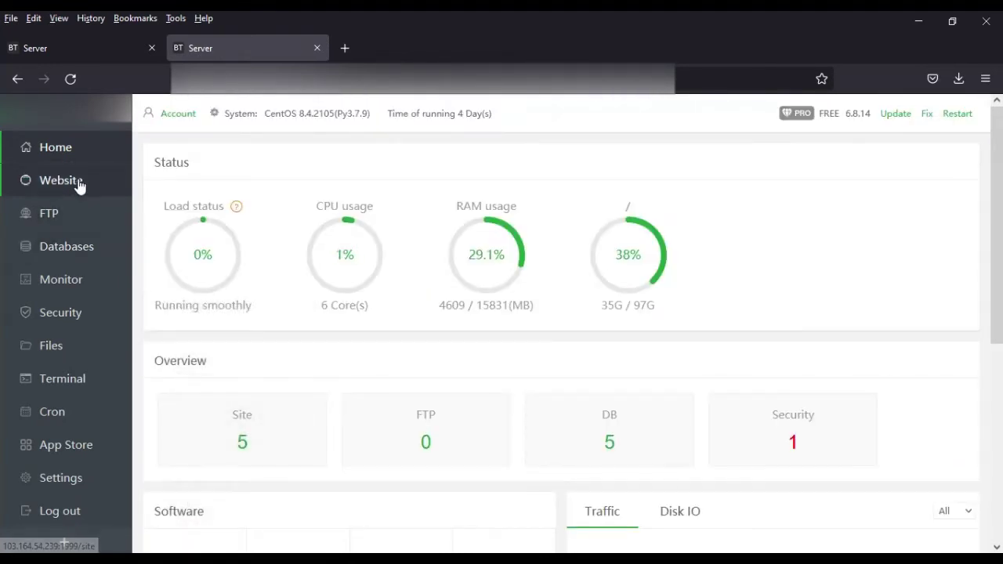
{"action": "left_click", "coordinate": [79, 185]}
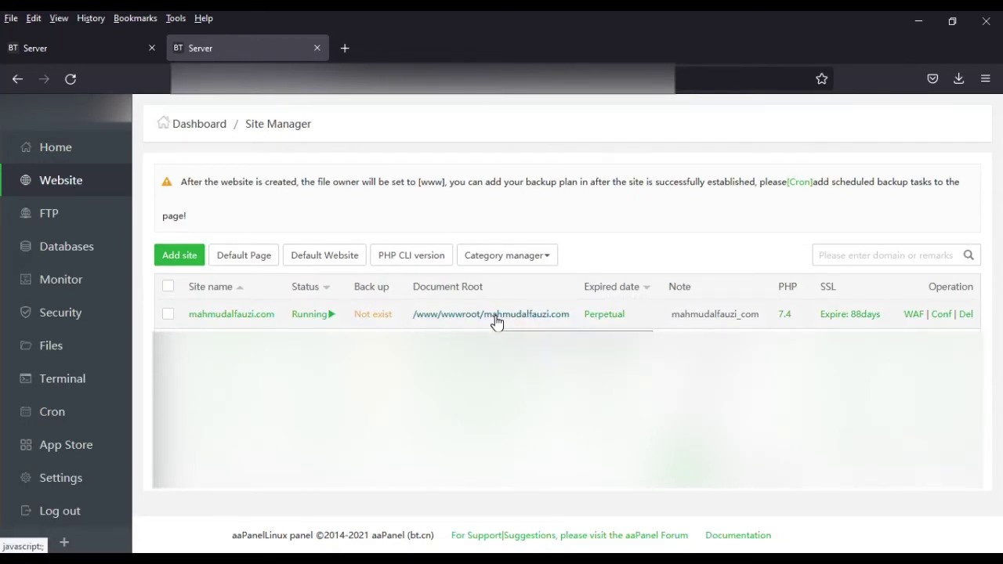
{"action": "left_click", "coordinate": [496, 322]}
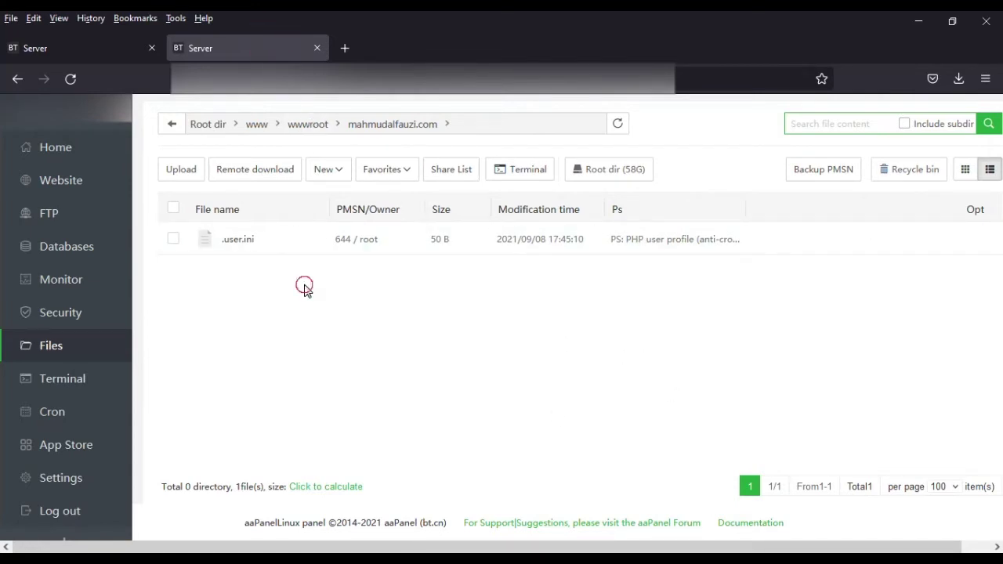
- Upload wp-content_2.zip from the Compressed folder in Downloads to the main domain site's root folder on the Nginx server
{"action": "left_click", "coordinate": [182, 172]}
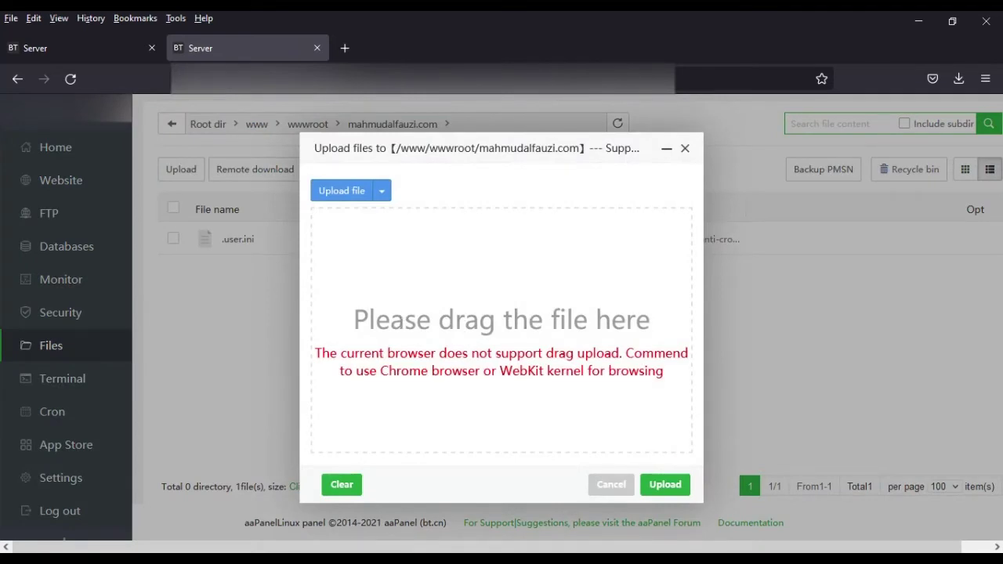
{"action": "left_click", "coordinate": [333, 192]}
{"action": "left_click", "coordinate": [344, 216]}
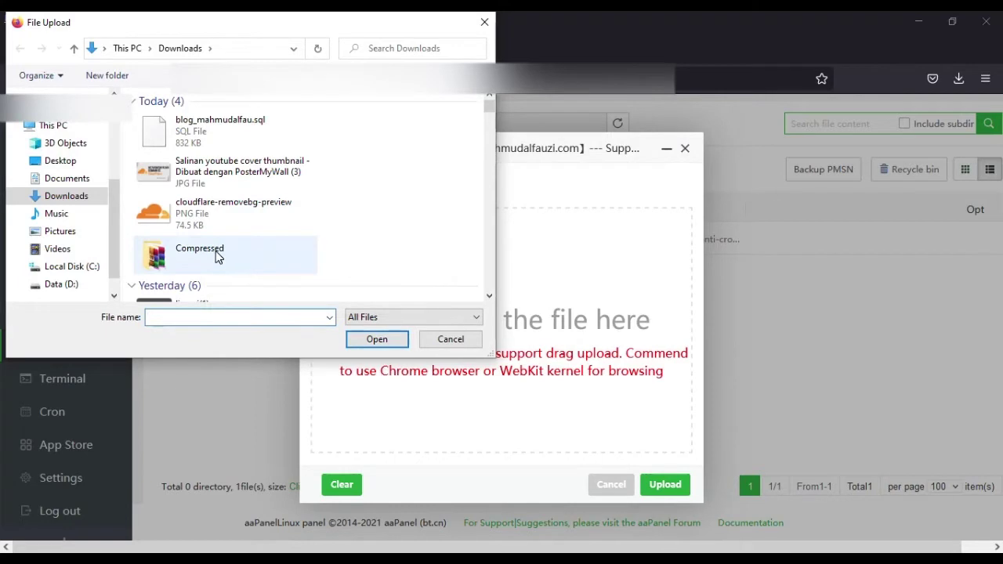
{"action": "double_click", "coordinate": [208, 137]}
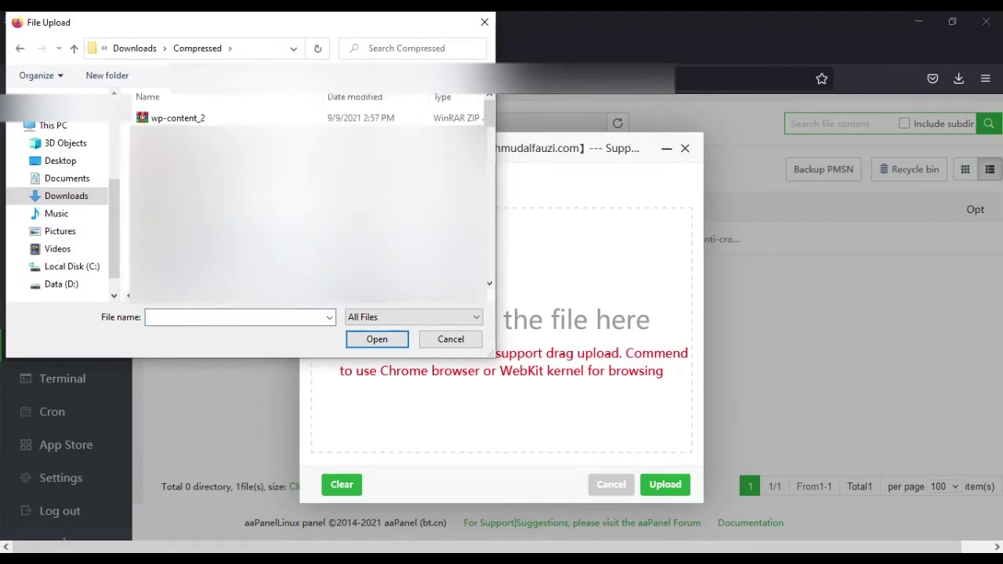
{"action": "left_click", "coordinate": [202, 121]}
{"action": "left_click", "coordinate": [376, 339]}
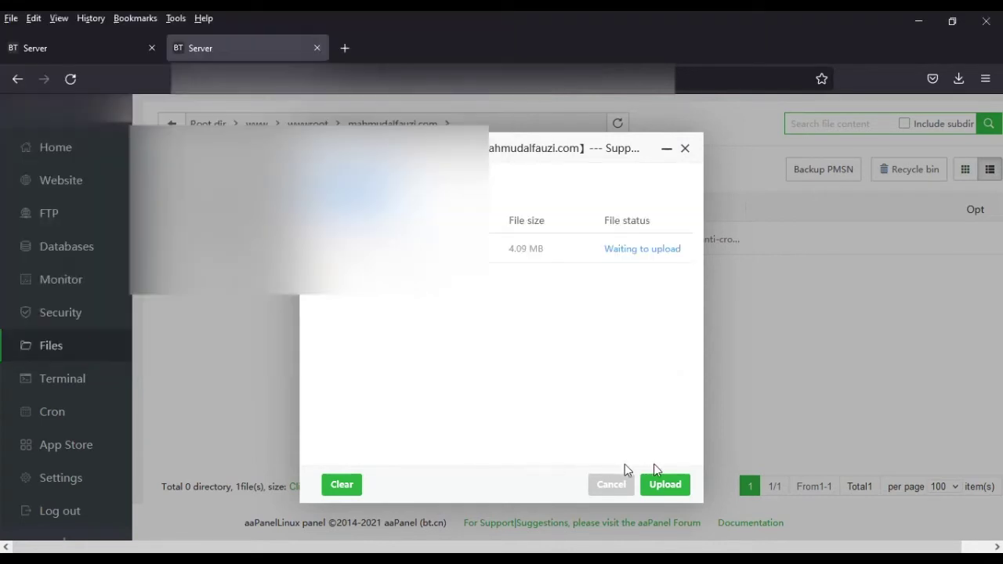
{"action": "left_click", "coordinate": [665, 485]}
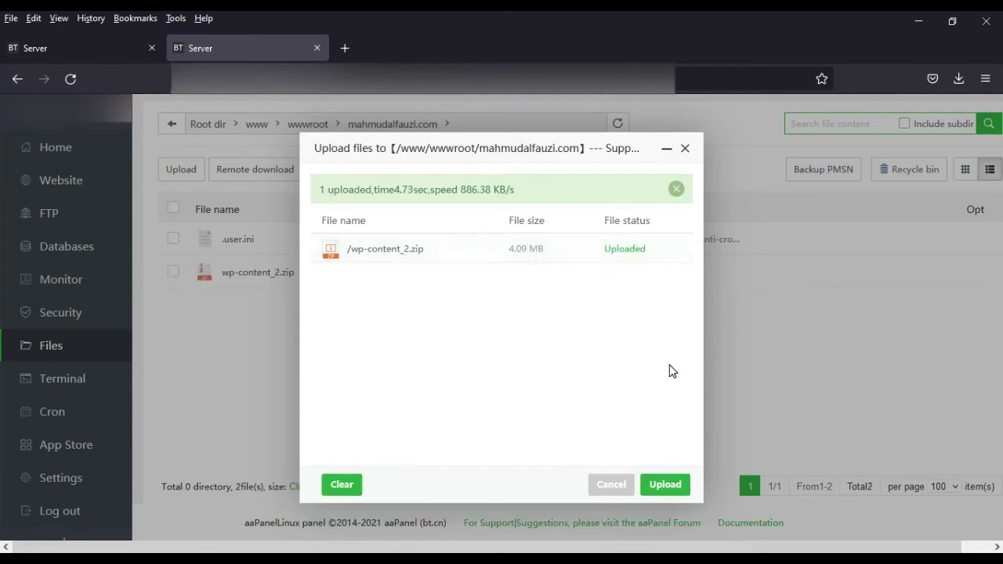
{"action": "left_click", "coordinate": [685, 148]}
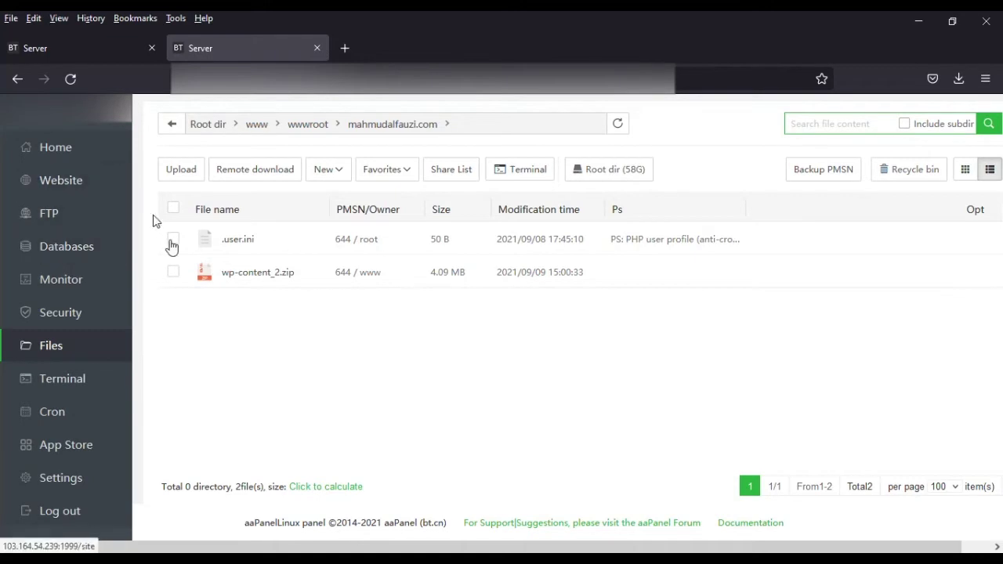
- Open phpMyAdmin from the Nginx server's database manager, and copy the database root password from the panel
{"action": "left_click", "coordinate": [71, 251]}
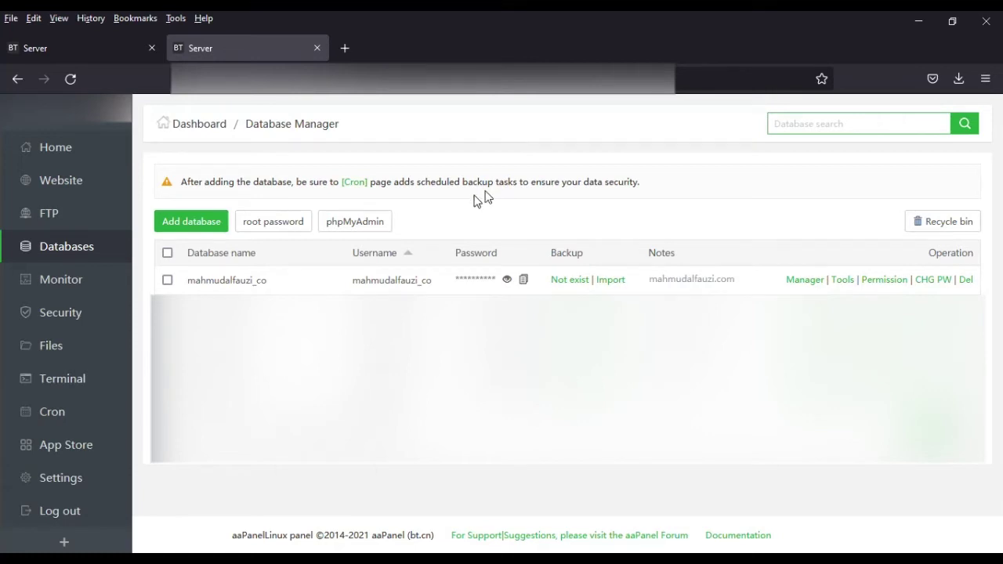
{"action": "left_click", "coordinate": [379, 227]}
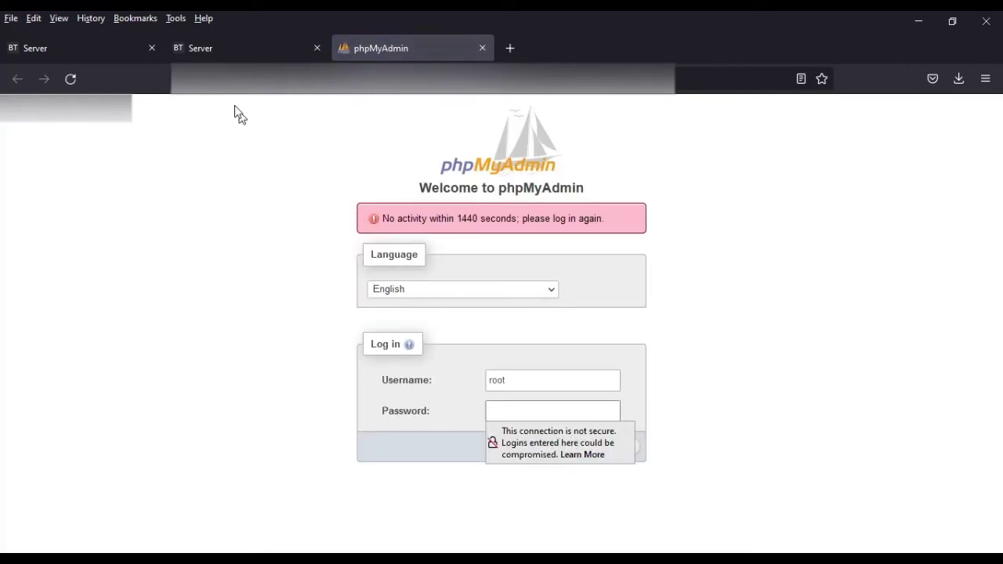
{"action": "left_click", "coordinate": [230, 49]}
{"action": "left_click", "coordinate": [270, 223]}
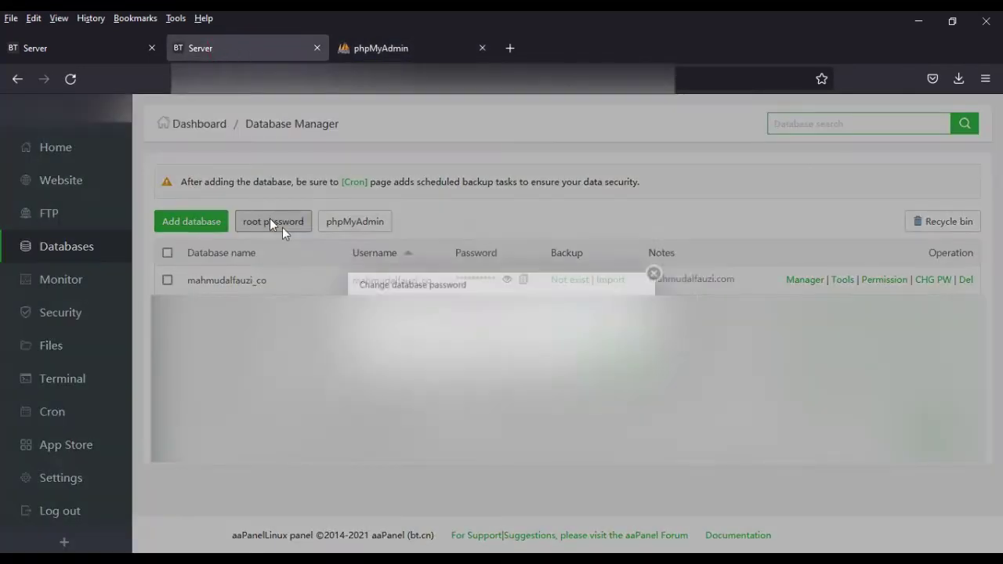
{"action": "right_click", "coordinate": [441, 368]}
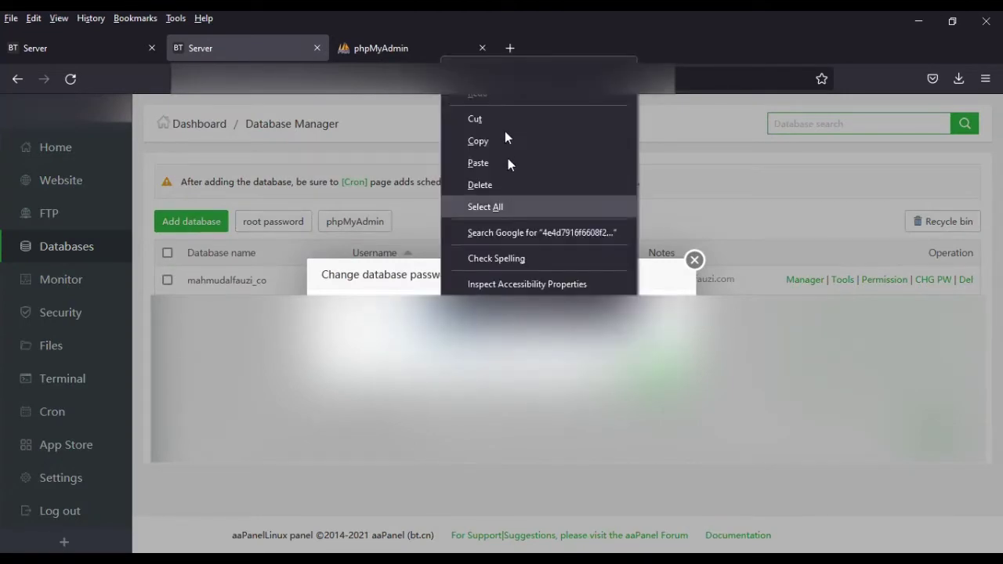
{"action": "left_click", "coordinate": [488, 139]}
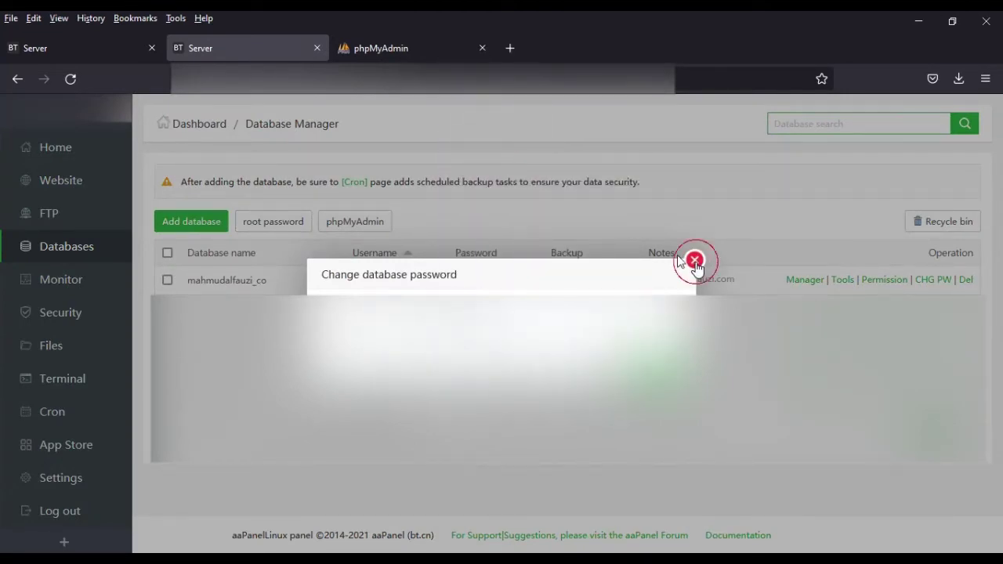
{"action": "left_click", "coordinate": [694, 260]}
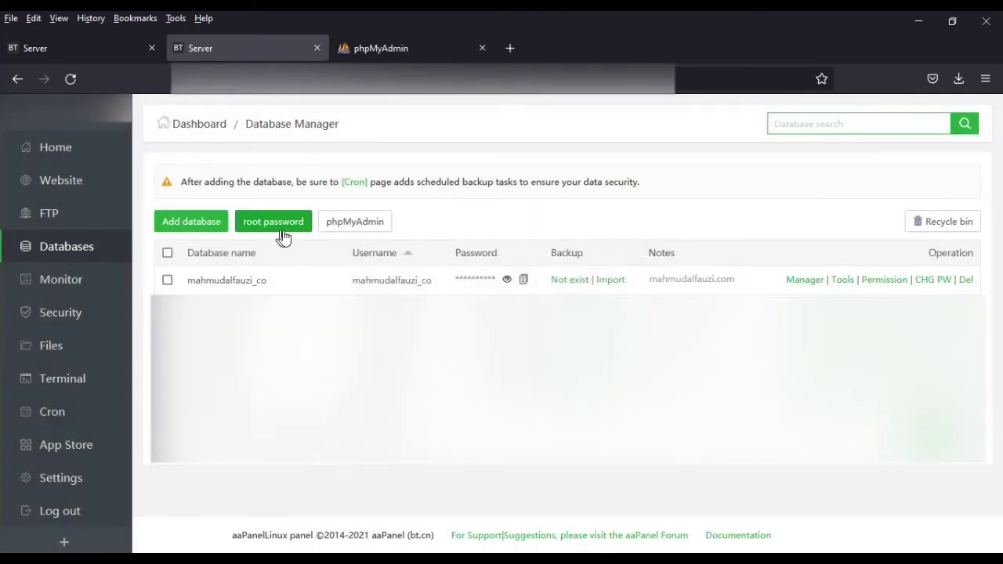
- Log in to phpMyAdmin as root by pasting the copied root password, and decline saving the login in the browser
{"action": "left_click", "coordinate": [396, 47]}
{"action": "right_click", "coordinate": [522, 409]}
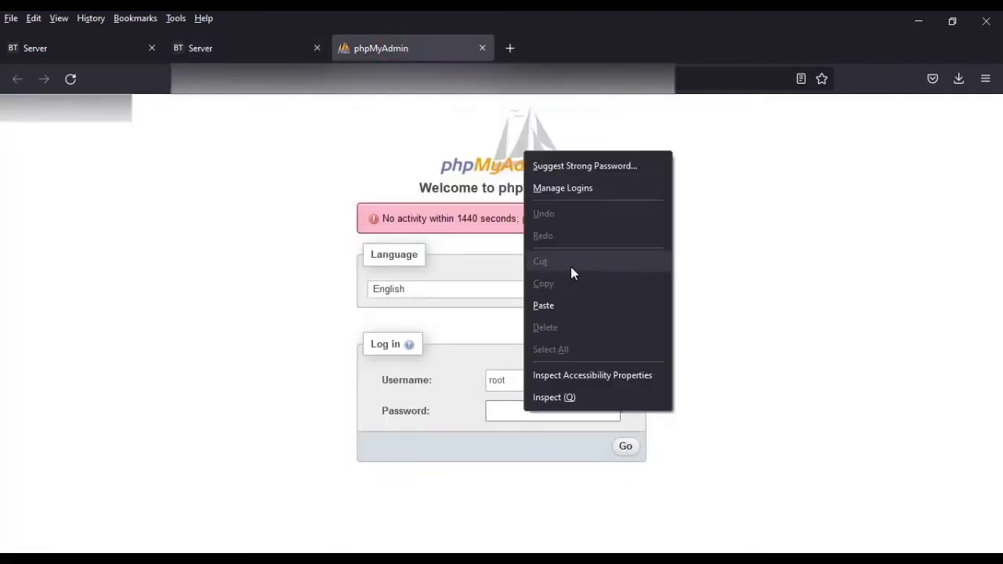
{"action": "left_click", "coordinate": [566, 304]}
{"action": "left_click", "coordinate": [717, 425]}
{"action": "left_click", "coordinate": [625, 446]}
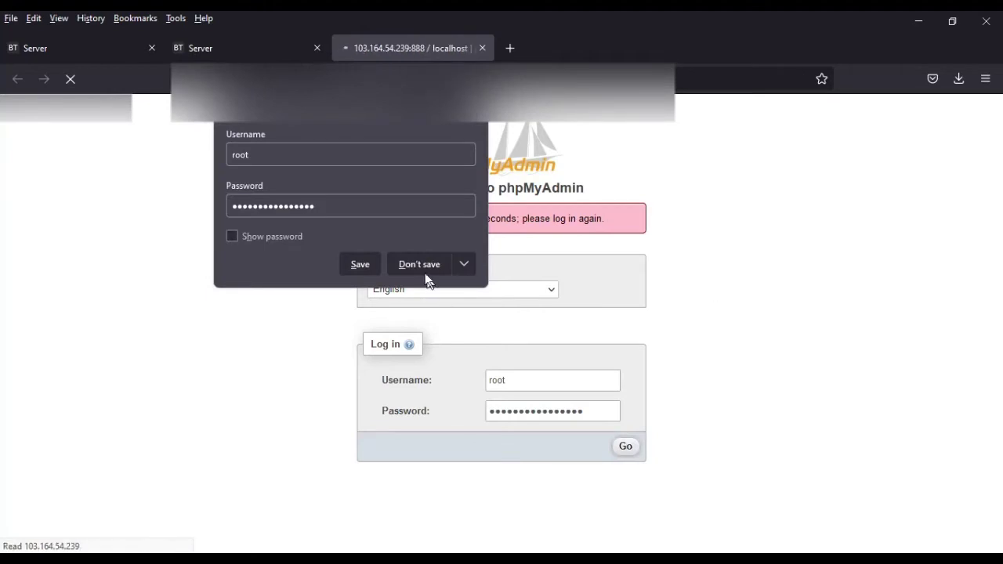
{"action": "left_click", "coordinate": [421, 266]}
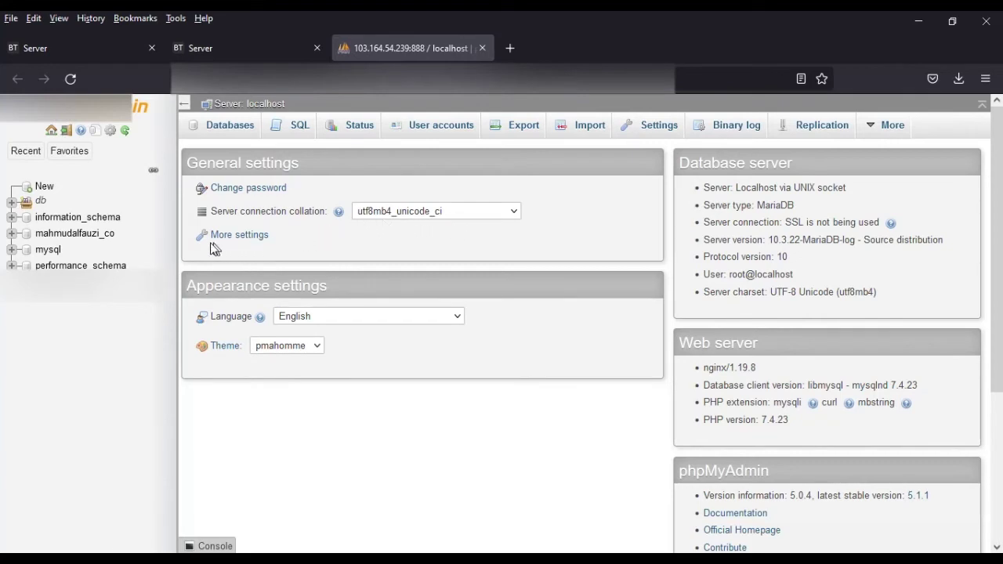
- Import the exported blog SQL file from Downloads into the main domain's database, keeping the default utf-8 character set and SQL format
{"action": "left_click", "coordinate": [90, 240]}
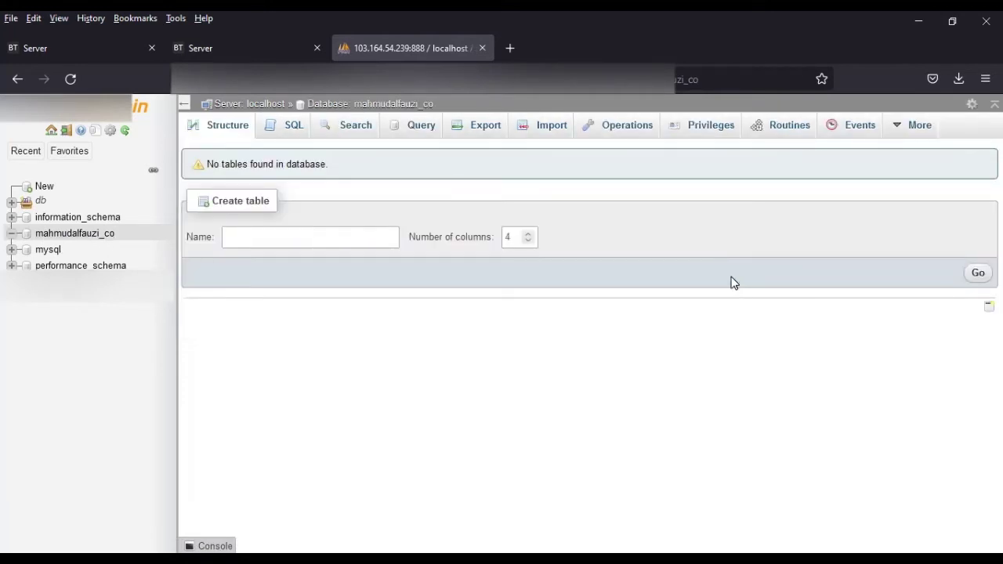
{"action": "left_click", "coordinate": [960, 78]}
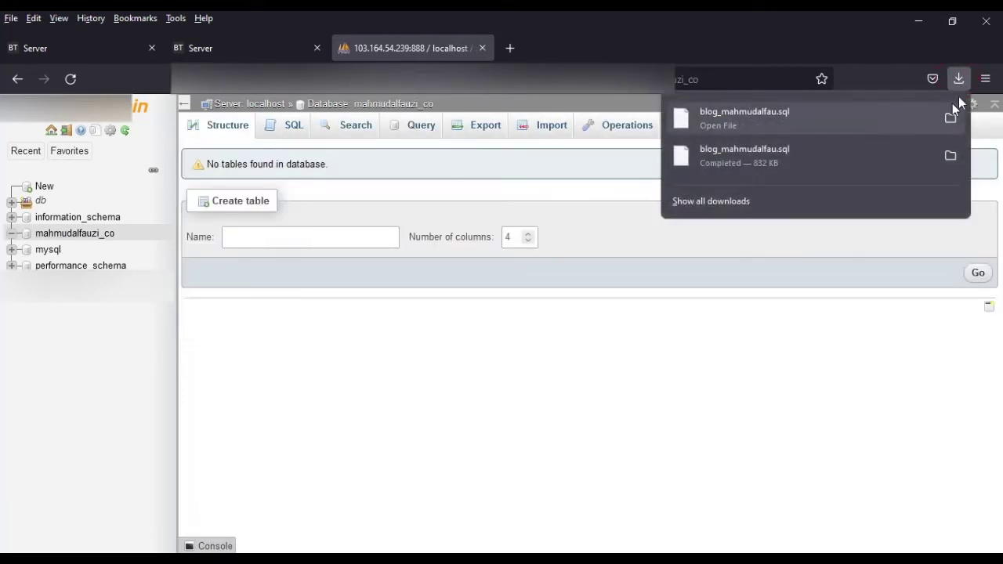
{"action": "left_click", "coordinate": [539, 129]}
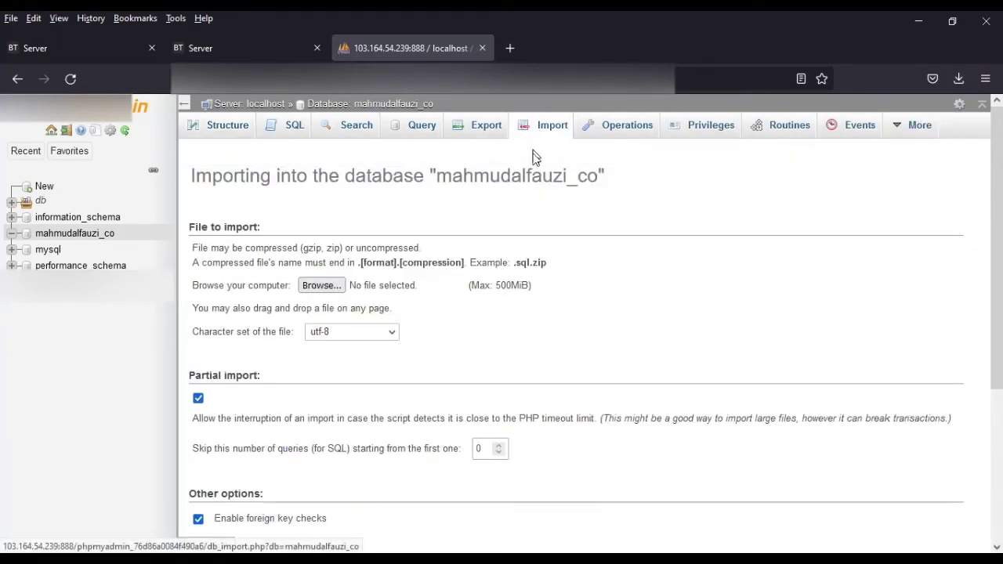
{"action": "left_click", "coordinate": [317, 287]}
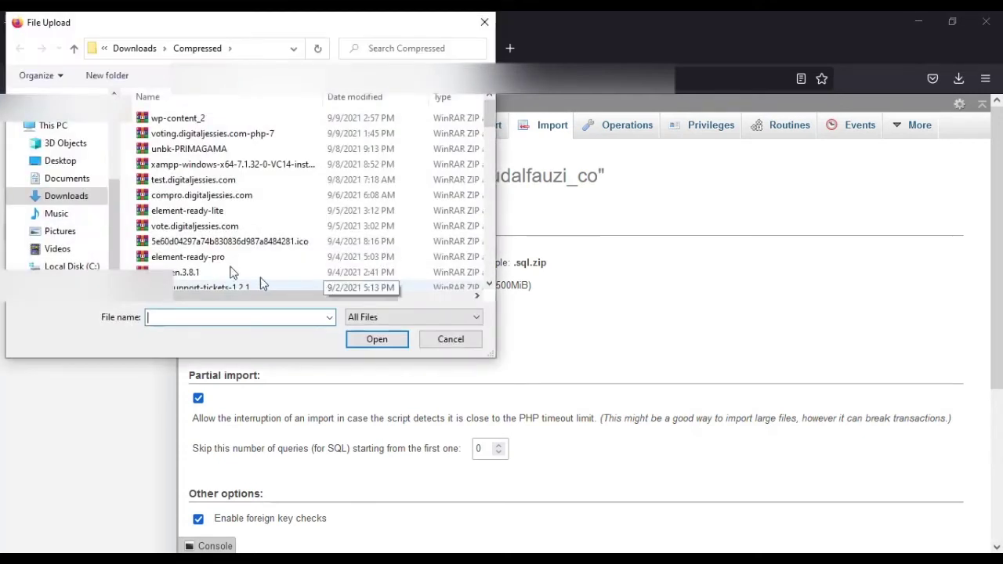
{"action": "left_click", "coordinate": [54, 202]}
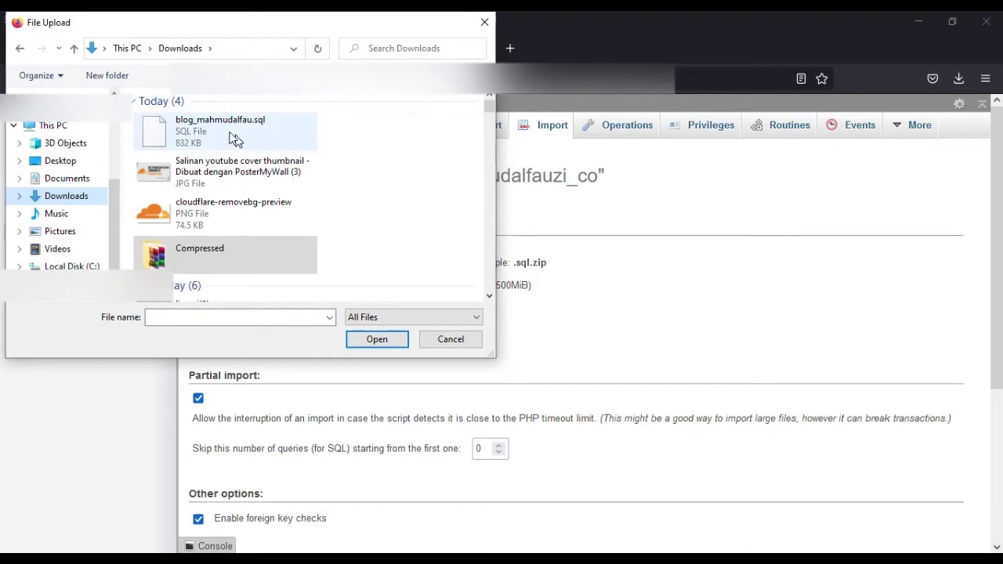
{"action": "left_click", "coordinate": [202, 135]}
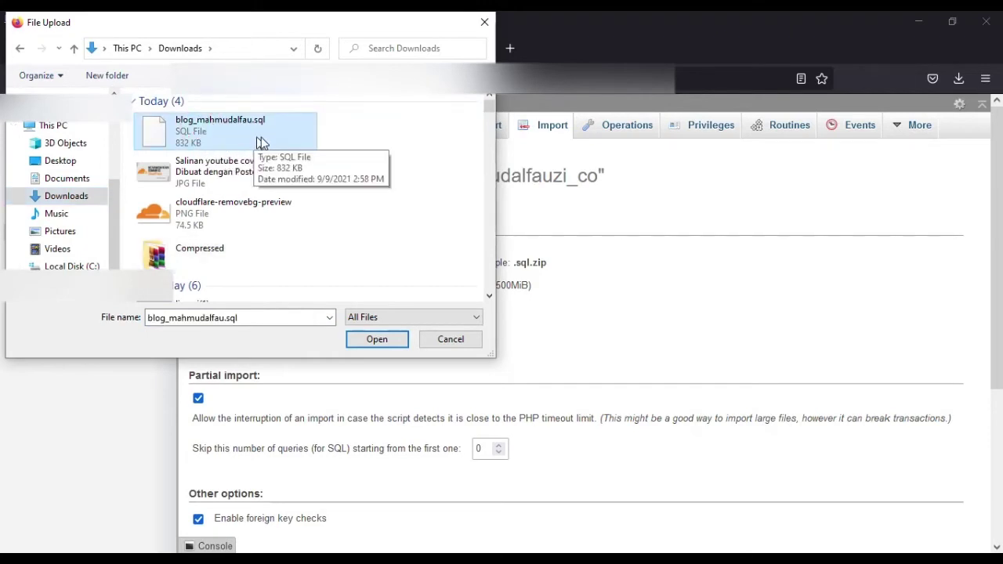
{"action": "left_click_drag", "start_coordinate": [253, 29], "coordinate": [566, 98]}
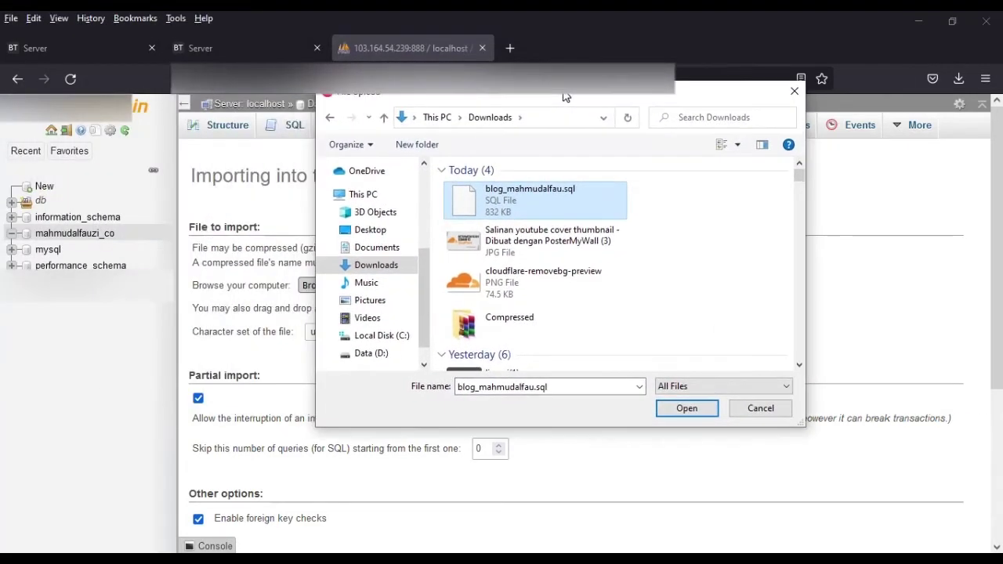
{"action": "double_click", "coordinate": [510, 203]}
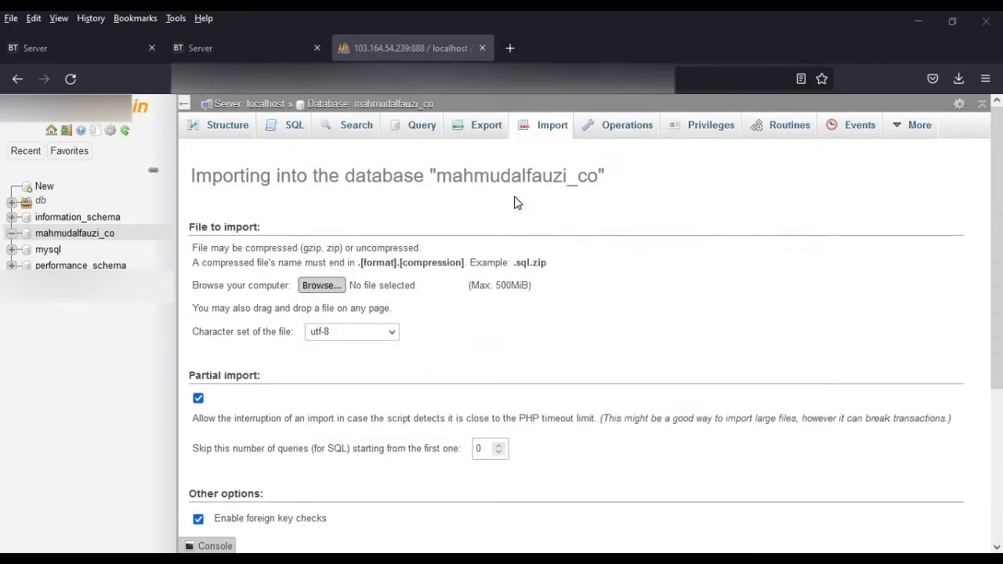
{"action": "scroll", "coordinate": [776, 344], "scroll_direction": "down", "scroll_amount": 3}
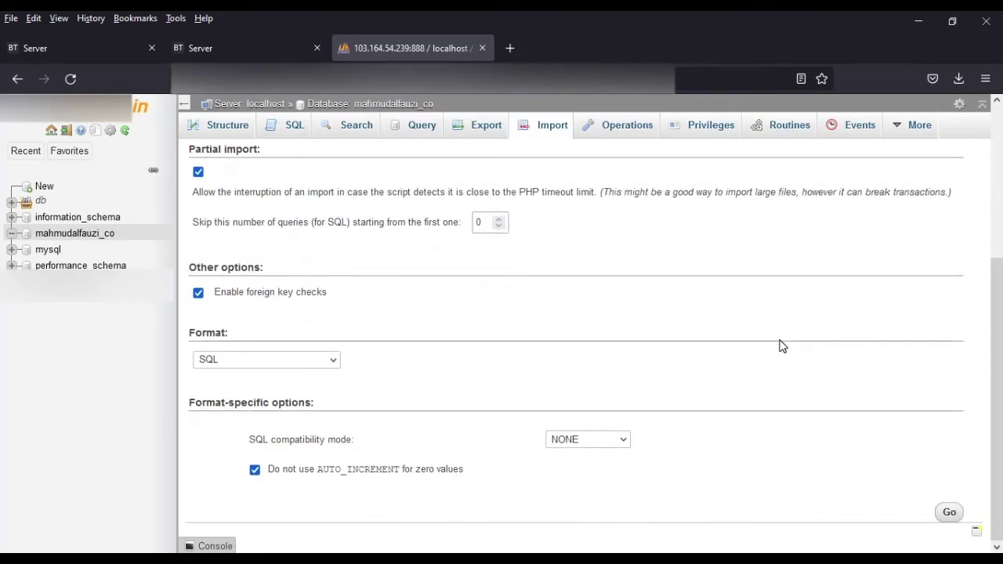
{"action": "left_click", "coordinate": [953, 512]}
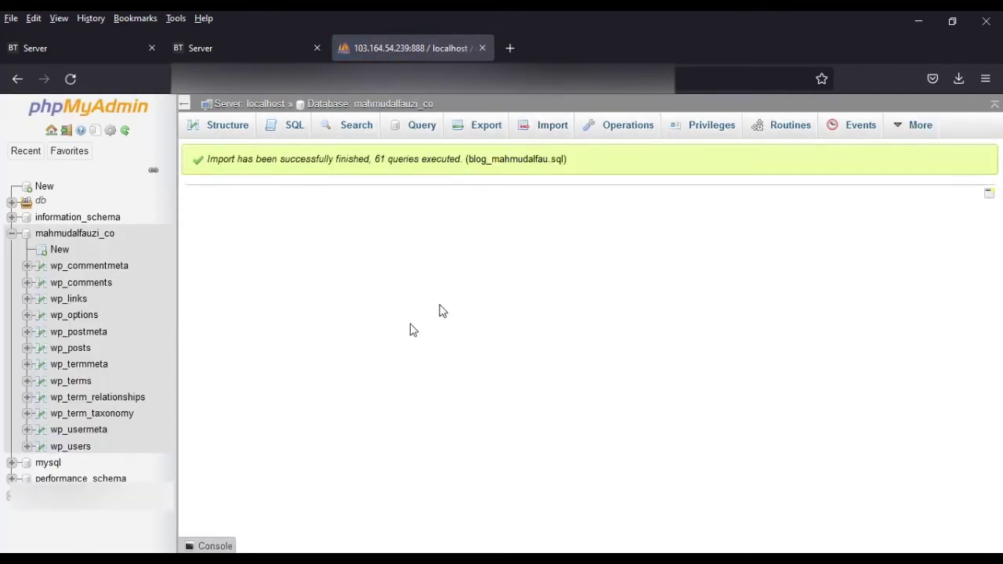
- Review the import result and look at the blog's database entry on the Apache server before returning to phpMyAdmin
{"action": "left_click_drag", "start_coordinate": [206, 162], "coordinate": [601, 163]}
{"action": "left_click", "coordinate": [603, 166]}
{"action": "left_click", "coordinate": [87, 49]}
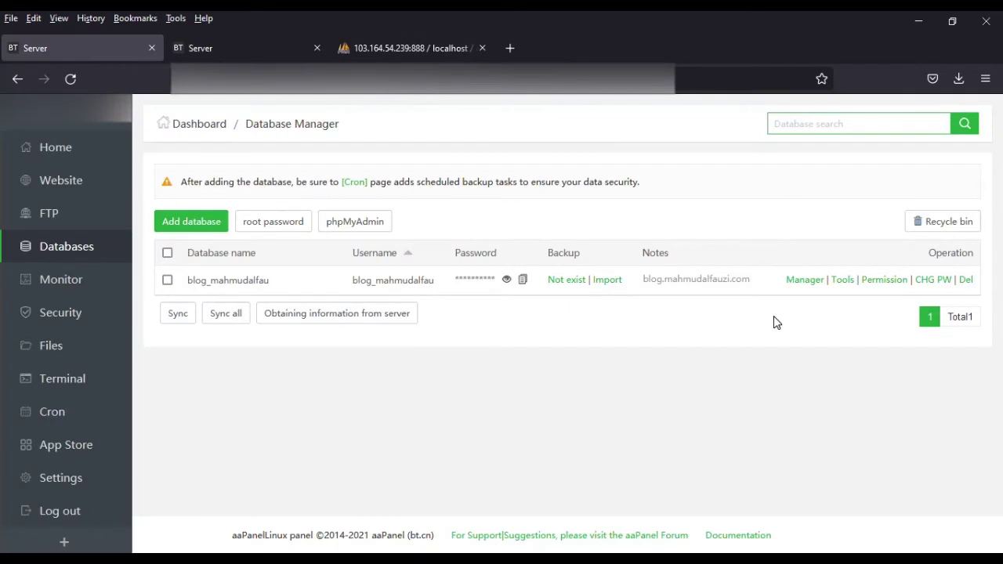
{"action": "left_click", "coordinate": [437, 39]}
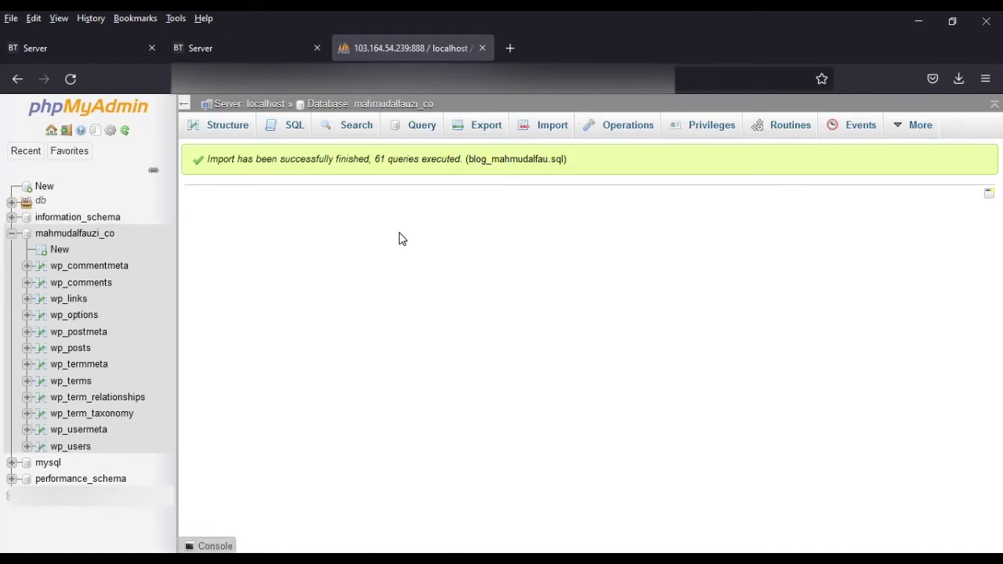
- In the wp_options table, replace the blog subdomain with www in the siteurl option's value
{"action": "left_click", "coordinate": [79, 320]}
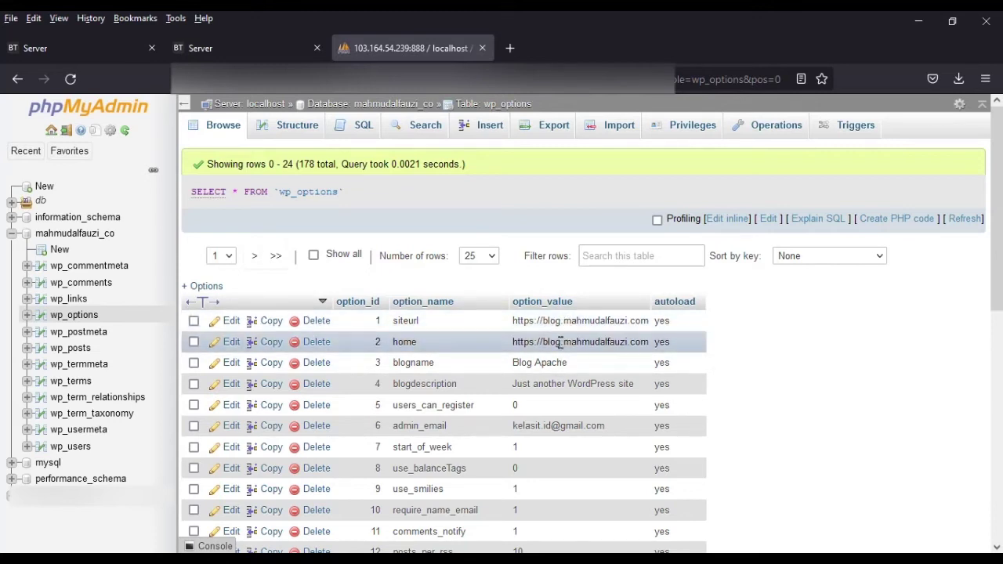
{"action": "double_click", "coordinate": [580, 321]}
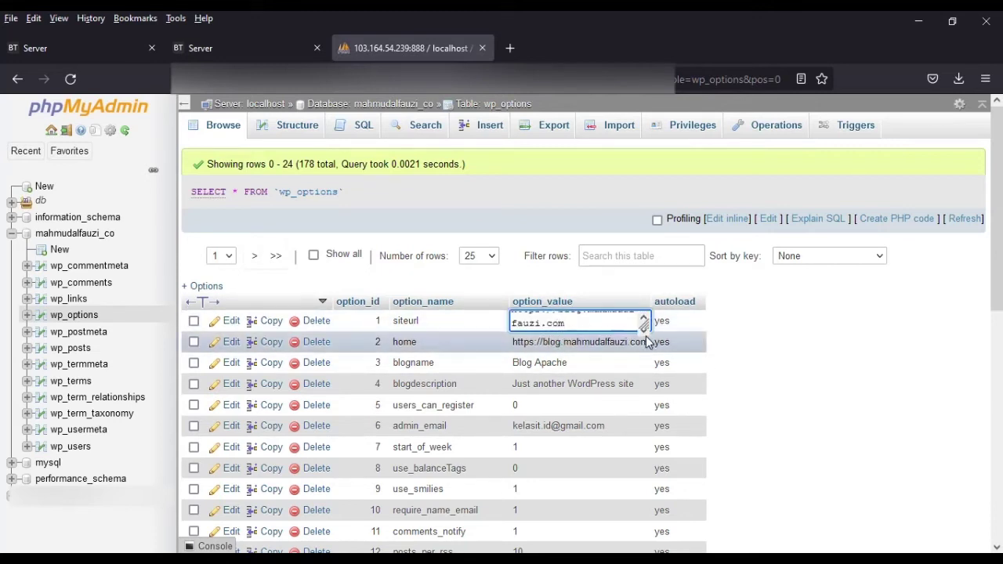
{"action": "left_click_drag", "start_coordinate": [650, 335], "coordinate": [691, 352]}
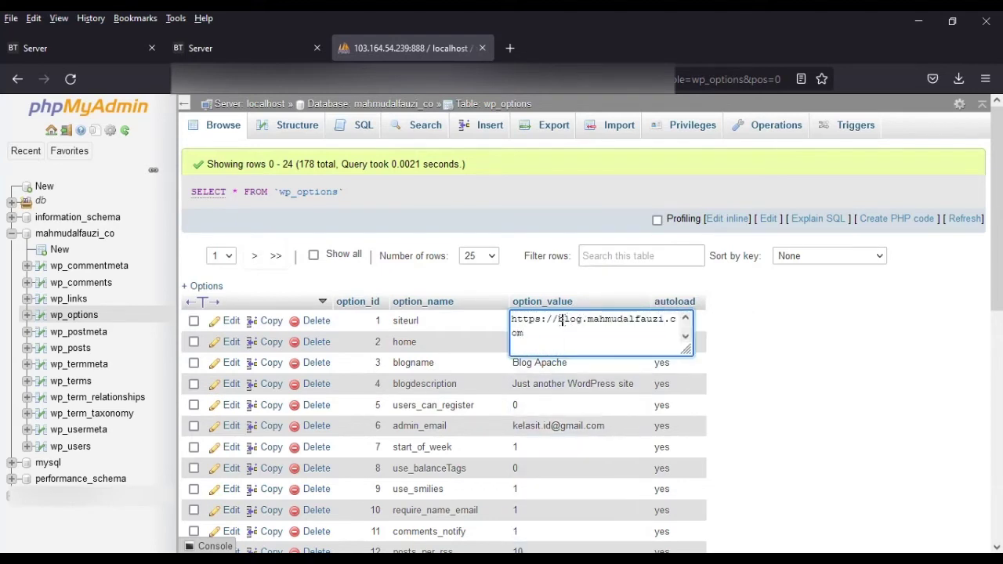
{"action": "double_click", "coordinate": [570, 319]}
{"action": "type", "text": "www"}
{"action": "left_click", "coordinate": [825, 347]}
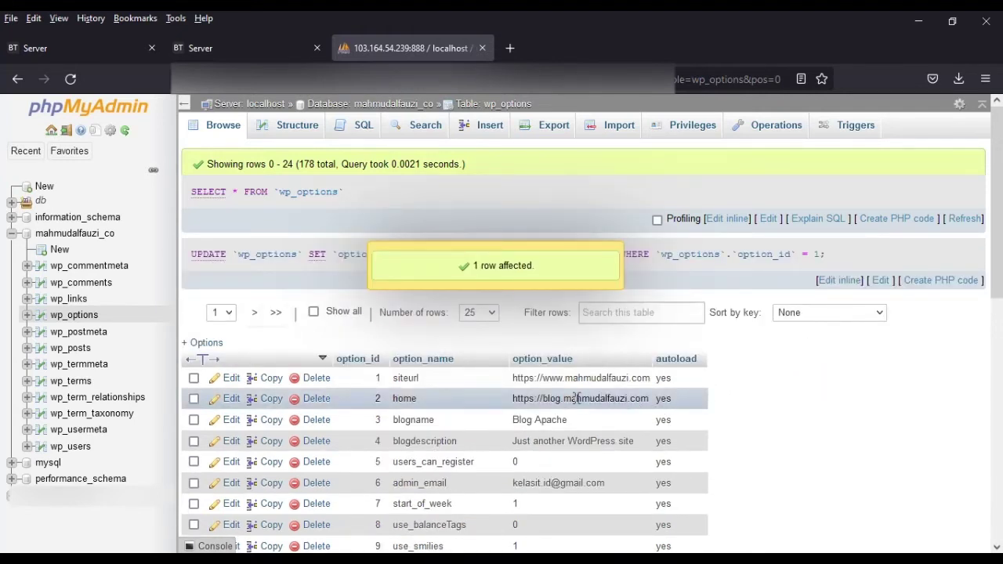
- Replace the blog subdomain with www in the home option's value in wp_options
{"action": "double_click", "coordinate": [545, 398]}
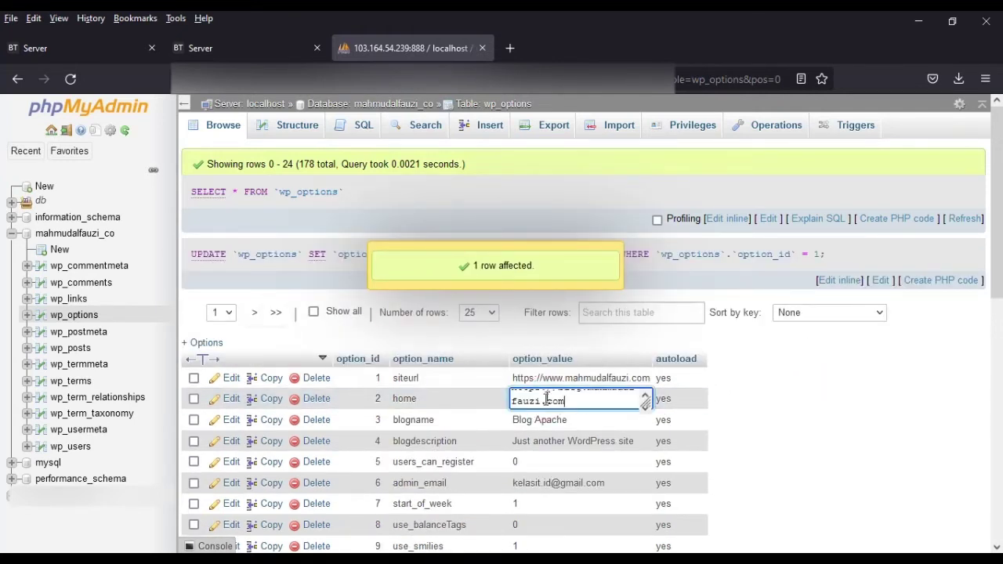
{"action": "left_click_drag", "start_coordinate": [649, 413], "coordinate": [696, 433]}
{"action": "double_click", "coordinate": [547, 397]}
{"action": "type", "text": "wwww"}
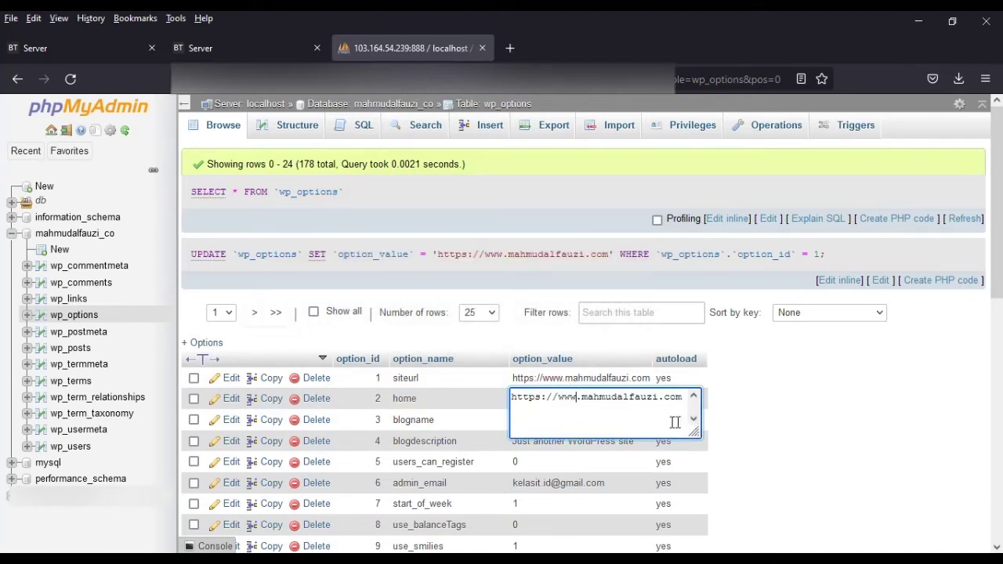
{"action": "key", "text": "BackSpace"}
{"action": "left_click", "coordinate": [768, 400]}
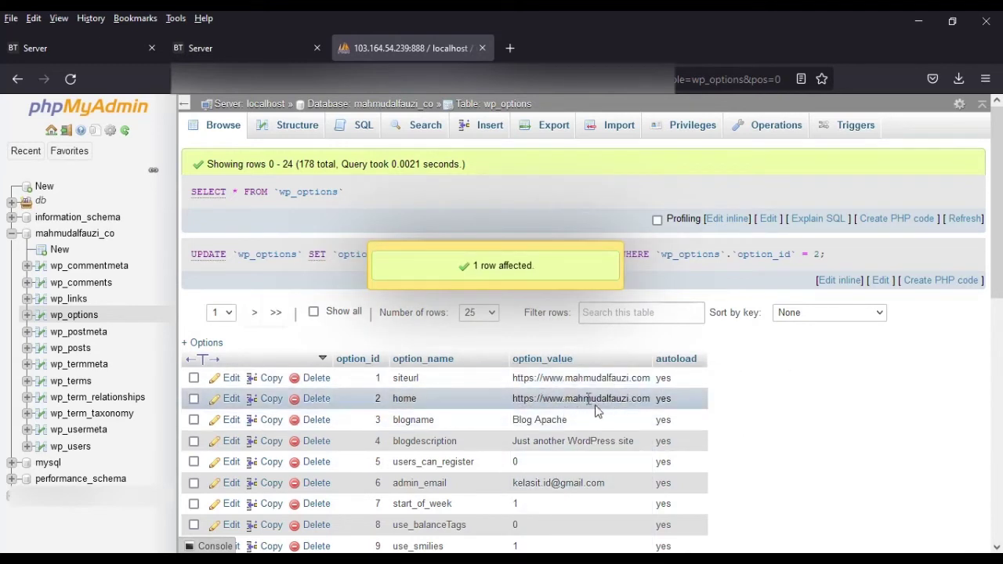
- Close phpMyAdmin and open the main domain site's document root from the Nginx server's site list
{"action": "left_click", "coordinate": [482, 48]}
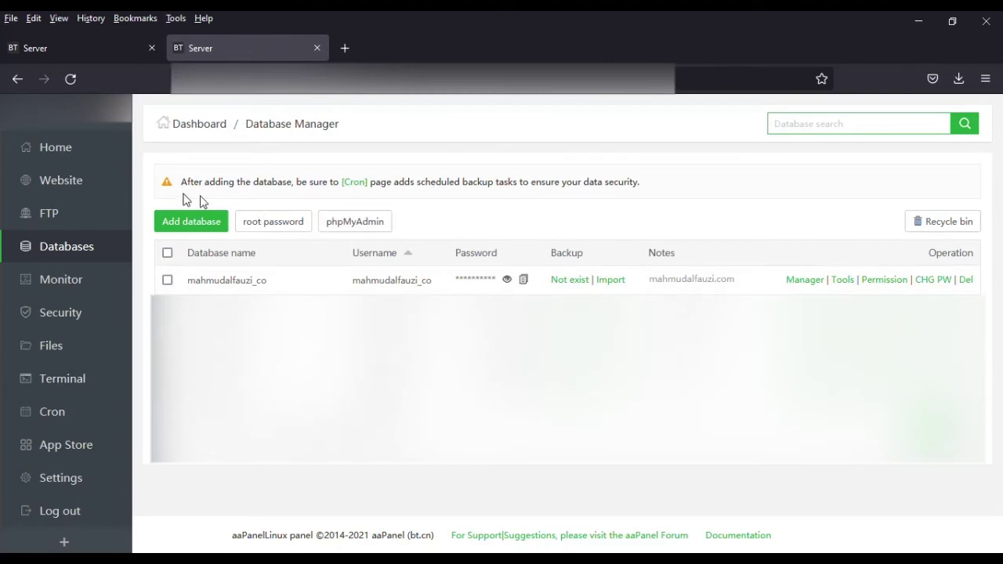
{"action": "left_click", "coordinate": [67, 185]}
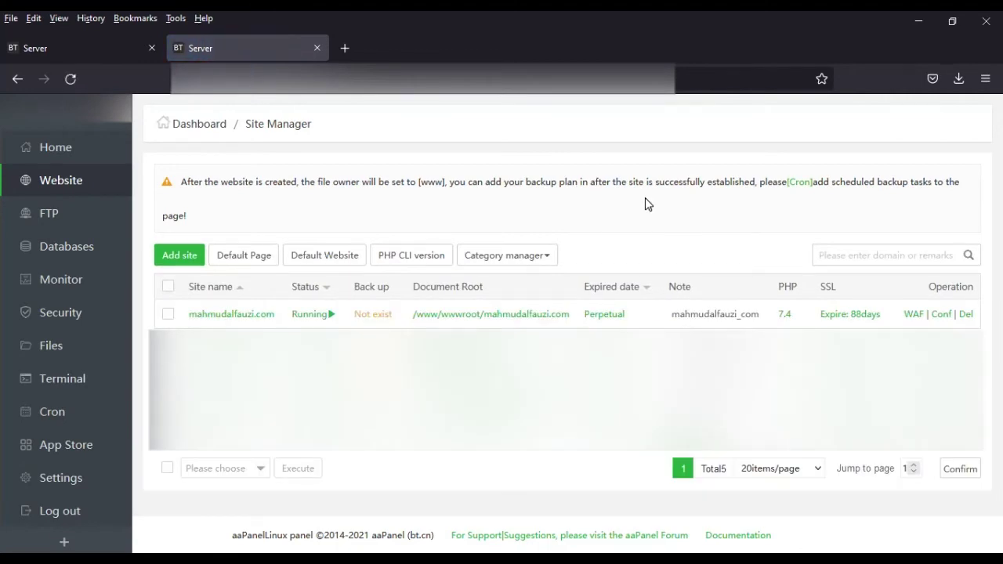
{"action": "left_click", "coordinate": [508, 318]}
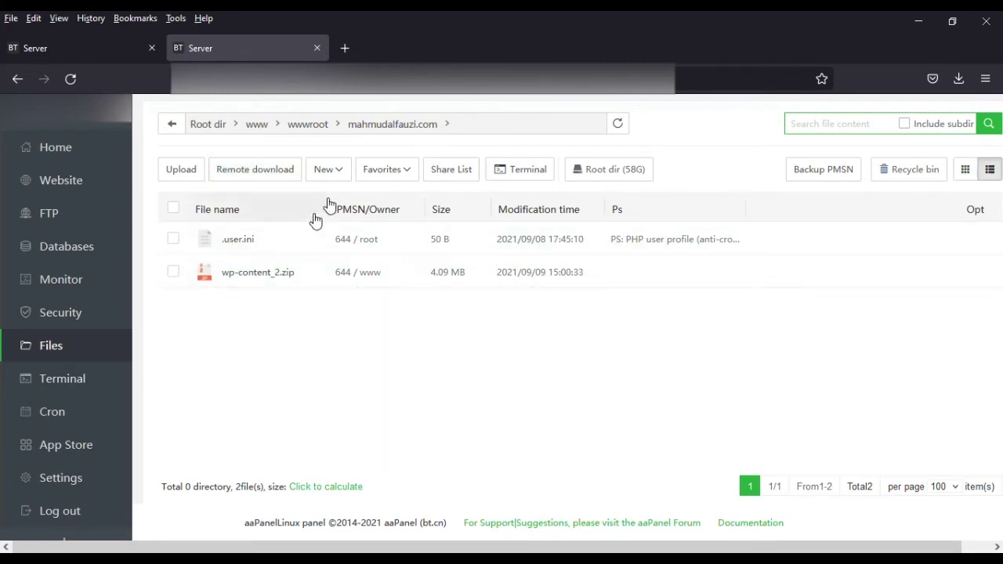
- Open wordpress.org in a new tab and copy the download link for WordPress 5.8.1
{"action": "left_click", "coordinate": [348, 50]}
{"action": "type", "text": "wordpress.org/"}
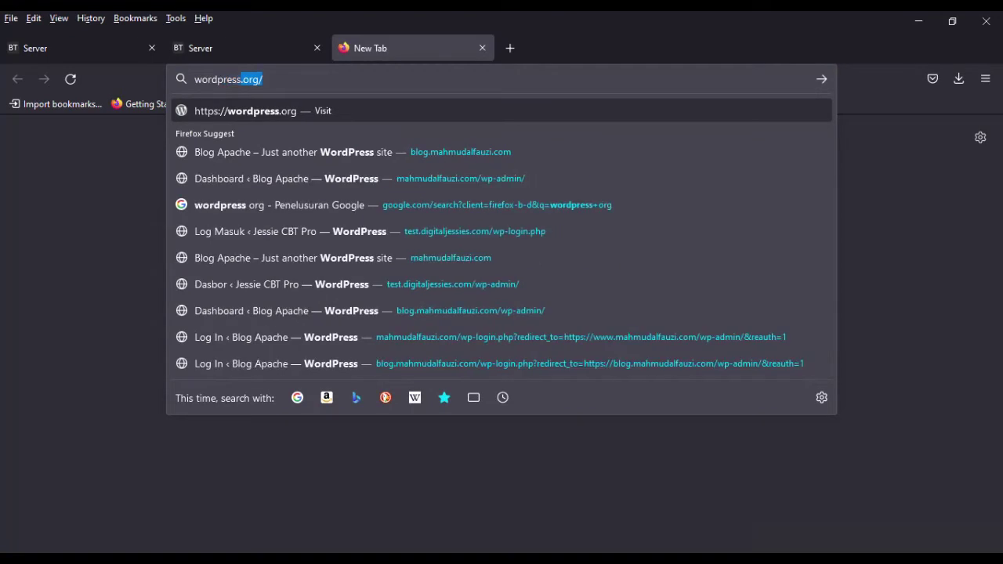
{"action": "key", "text": "Return"}
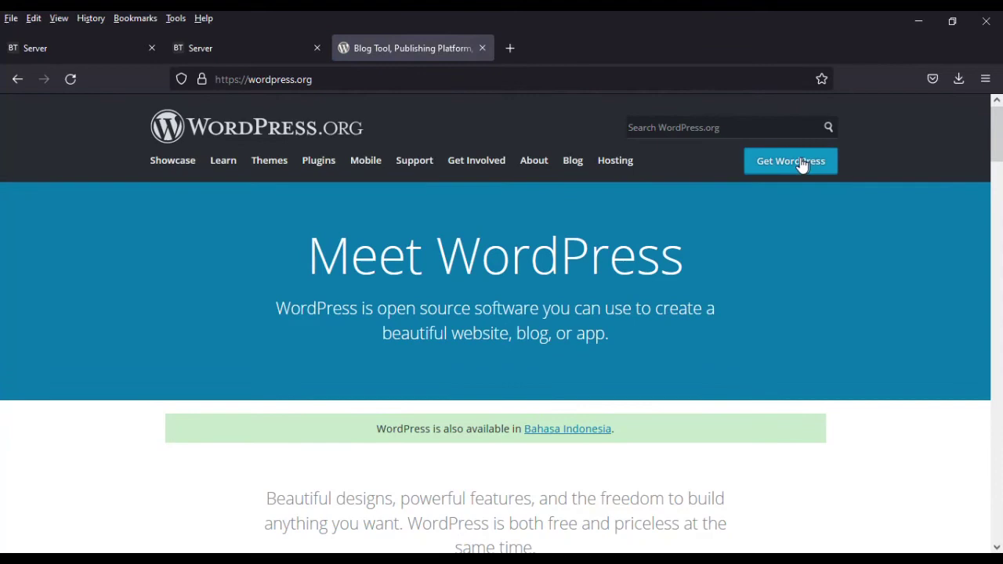
{"action": "left_click", "coordinate": [803, 171]}
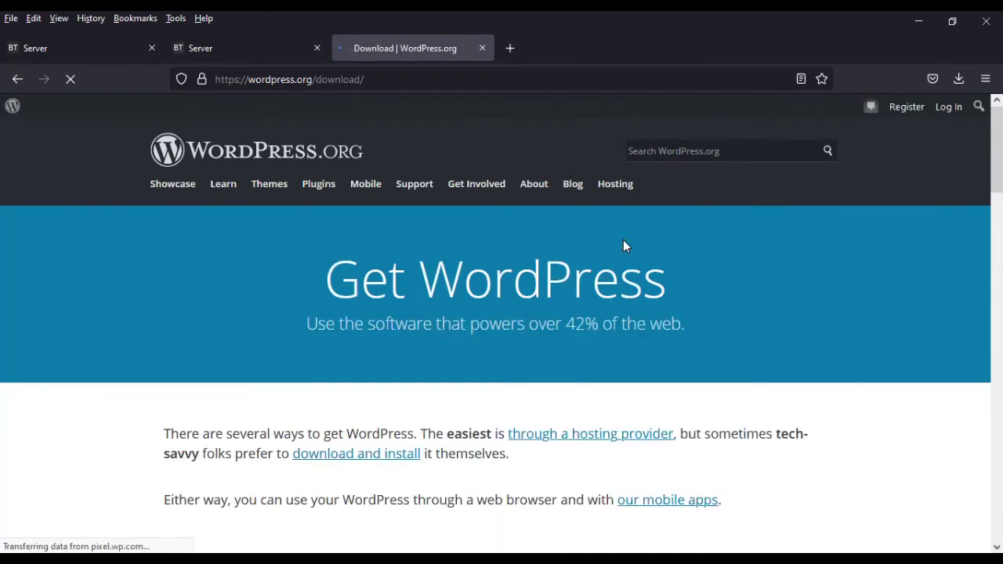
{"action": "scroll", "coordinate": [625, 245], "scroll_direction": "down", "scroll_amount": 10}
{"action": "scroll", "coordinate": [625, 246], "scroll_direction": "down", "scroll_amount": 2}
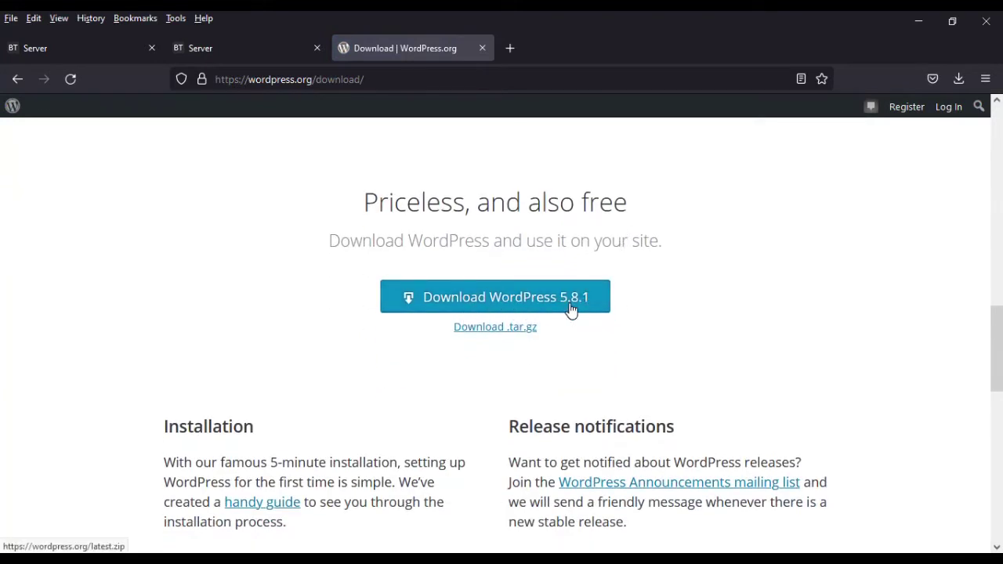
{"action": "right_click", "coordinate": [500, 297]}
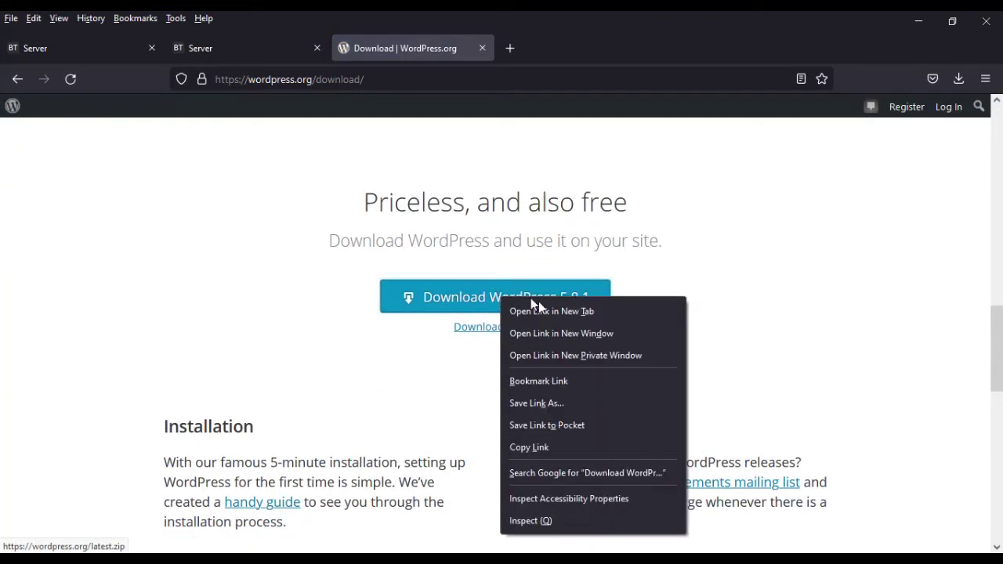
{"action": "left_click", "coordinate": [544, 450]}
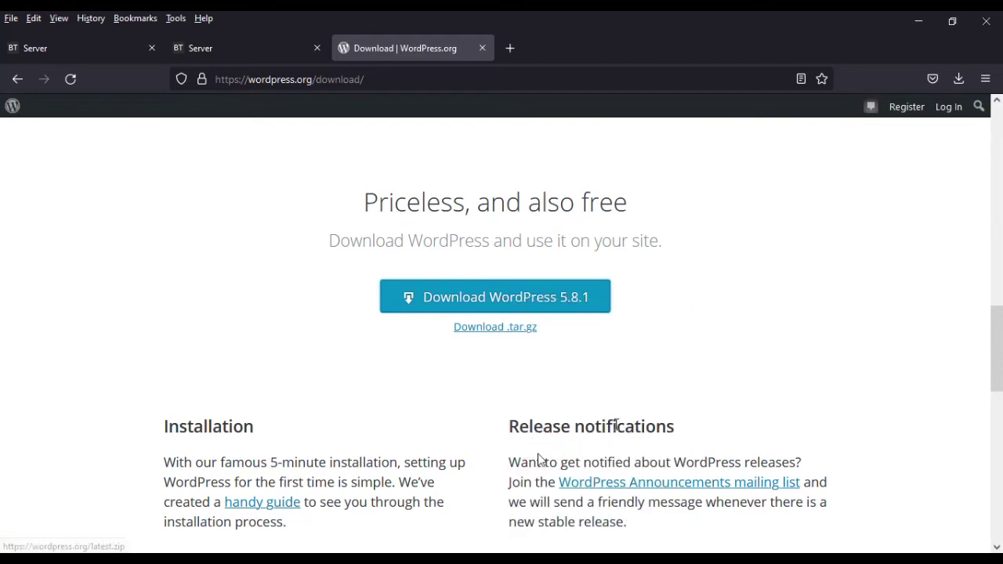
{"action": "left_click", "coordinate": [254, 46]}
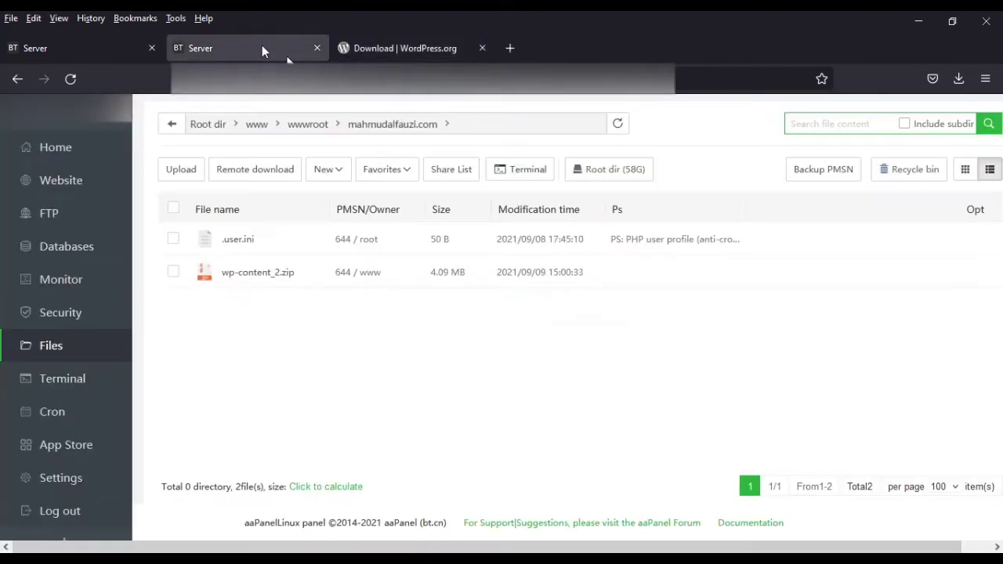
{"action": "left_click", "coordinate": [261, 171]}
{"action": "left_click_drag", "start_coordinate": [497, 280], "coordinate": [420, 279]}
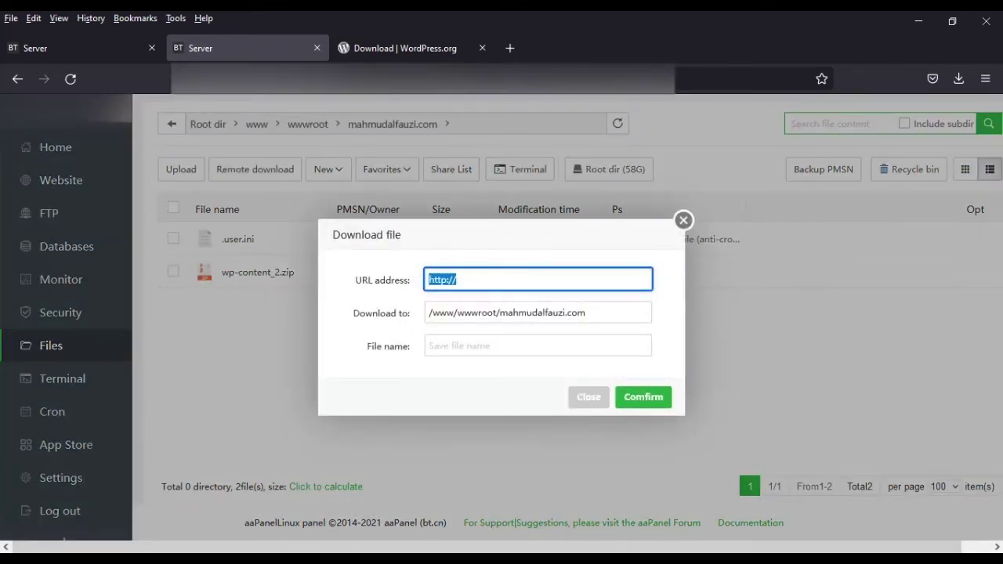
{"action": "key", "text": "ctrl+v"}
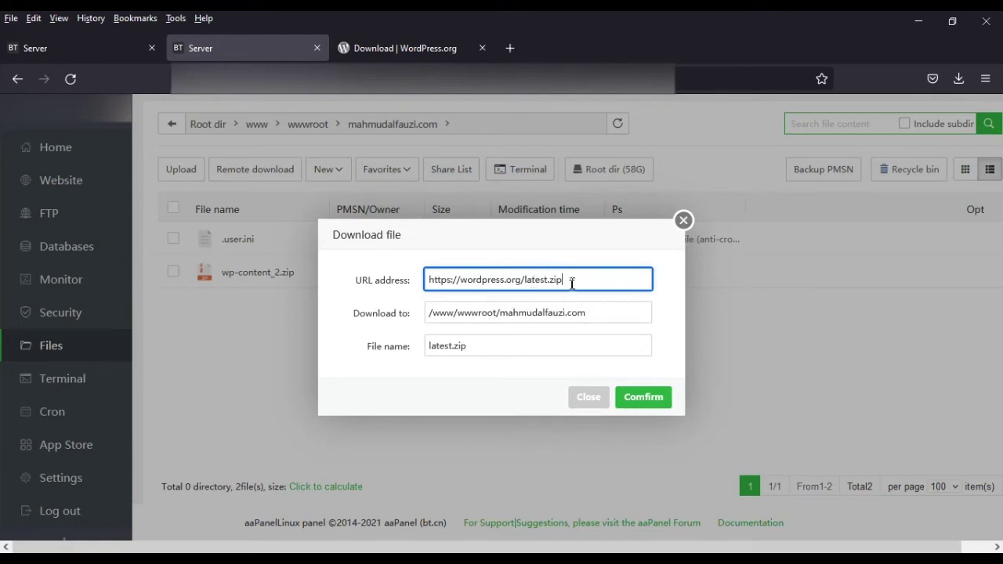
{"action": "left_click", "coordinate": [656, 399]}
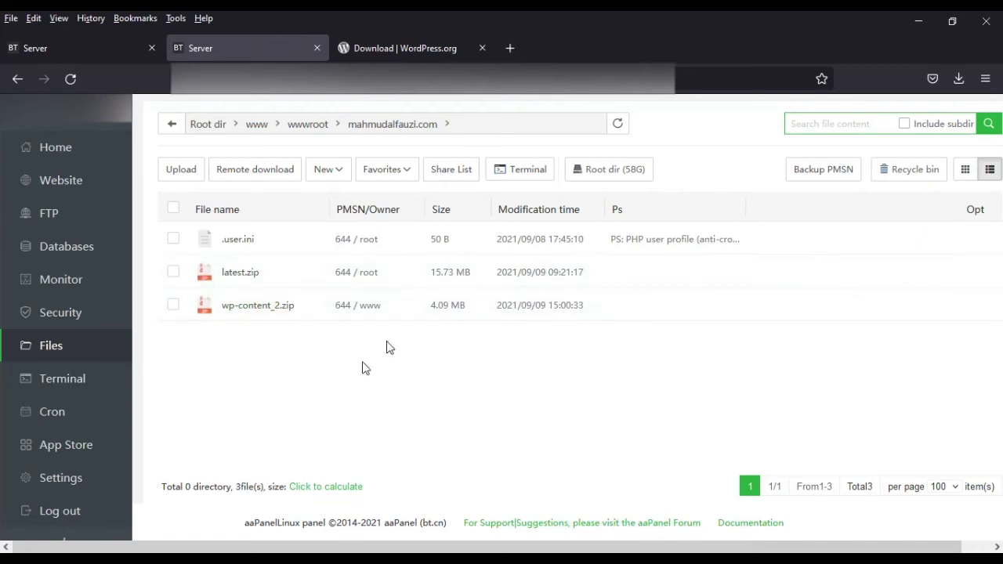
- Unzip latest.zip and wp-content_2.zip into the main domain site's root folder
{"action": "right_click", "coordinate": [229, 278]}
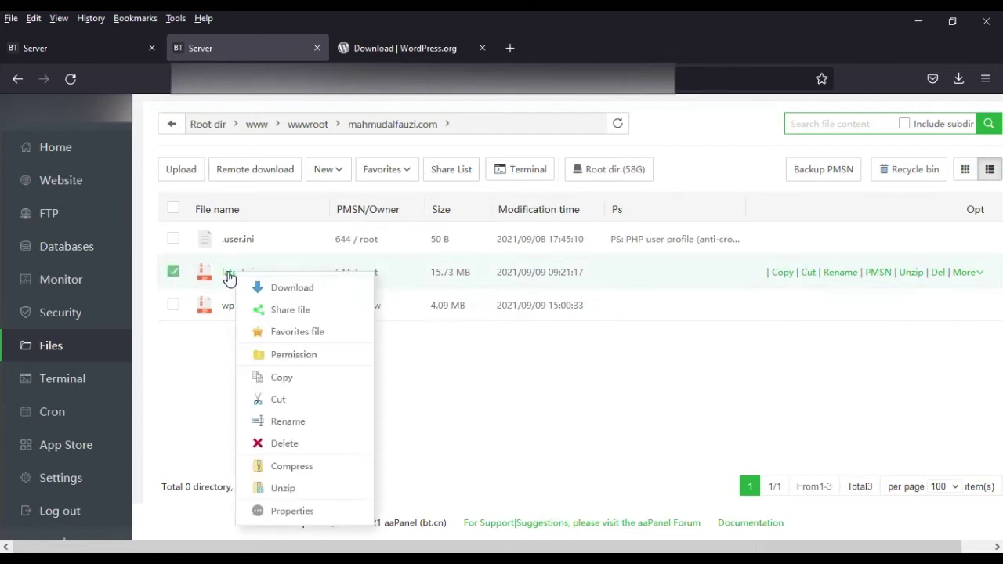
{"action": "left_click", "coordinate": [284, 490]}
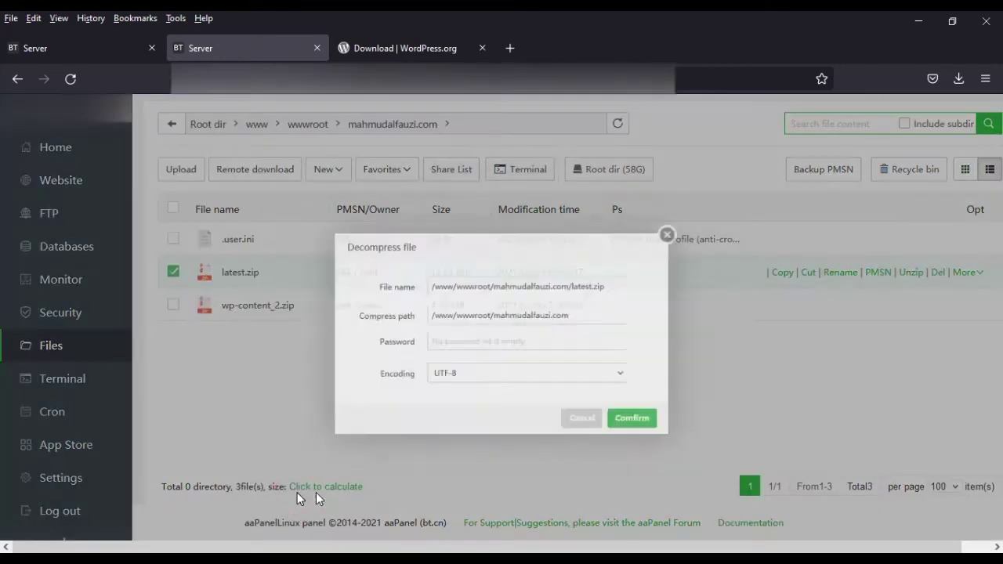
{"action": "left_click", "coordinate": [649, 433]}
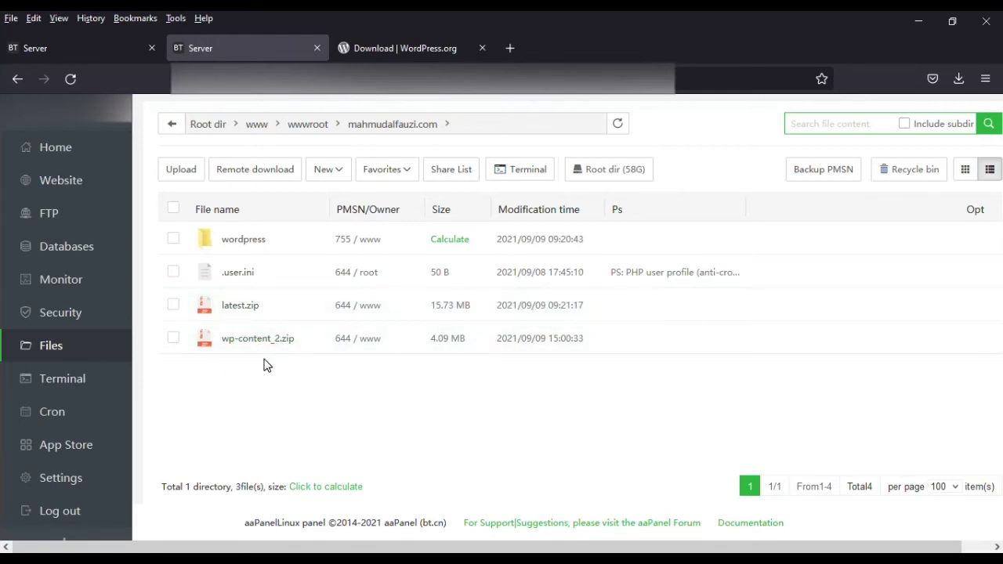
{"action": "right_click", "coordinate": [246, 343]}
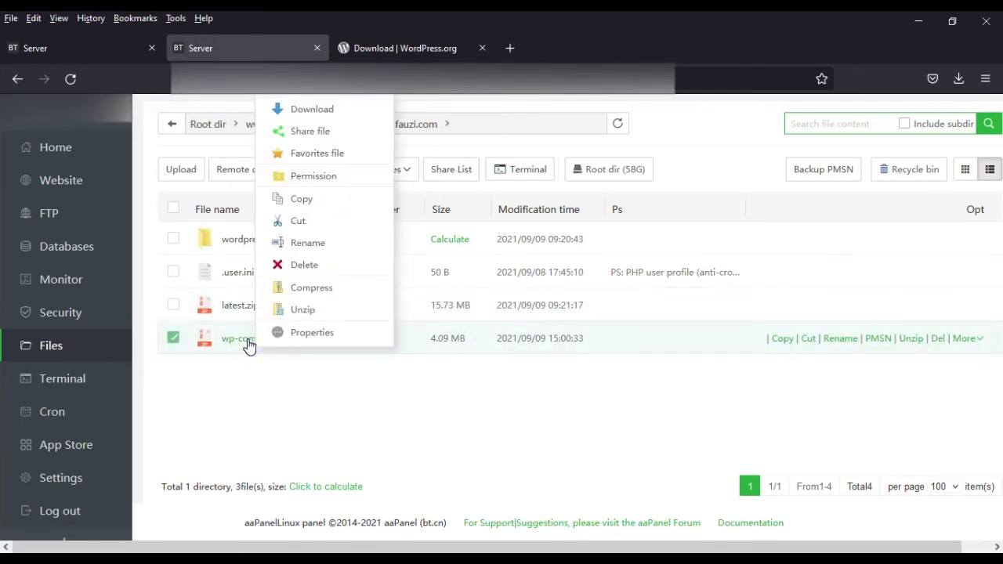
{"action": "left_click", "coordinate": [304, 311]}
{"action": "left_click", "coordinate": [651, 432]}
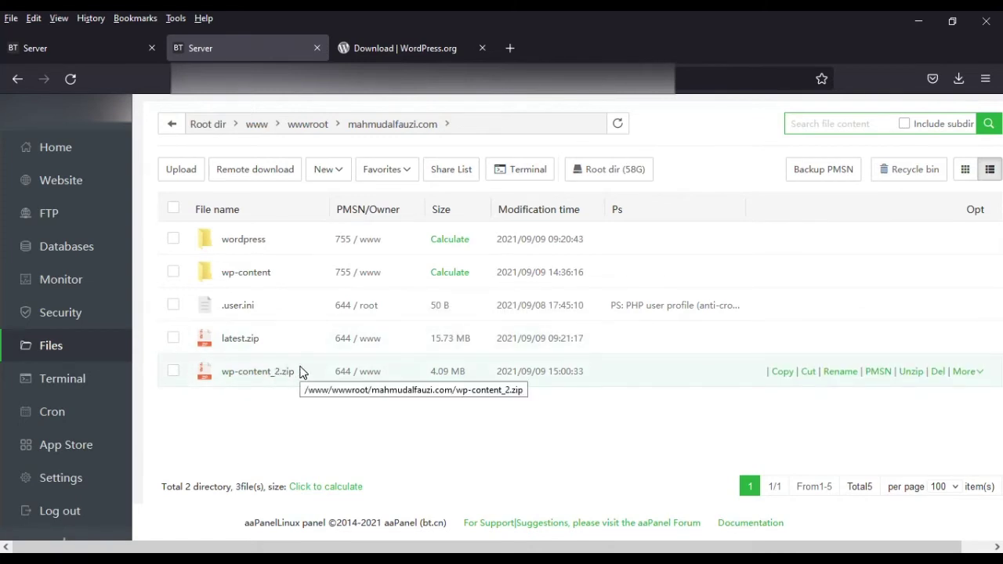
- Move everything except the wp-content folder from the extracted wordpress folder into the site's root folder
{"action": "left_click", "coordinate": [245, 245]}
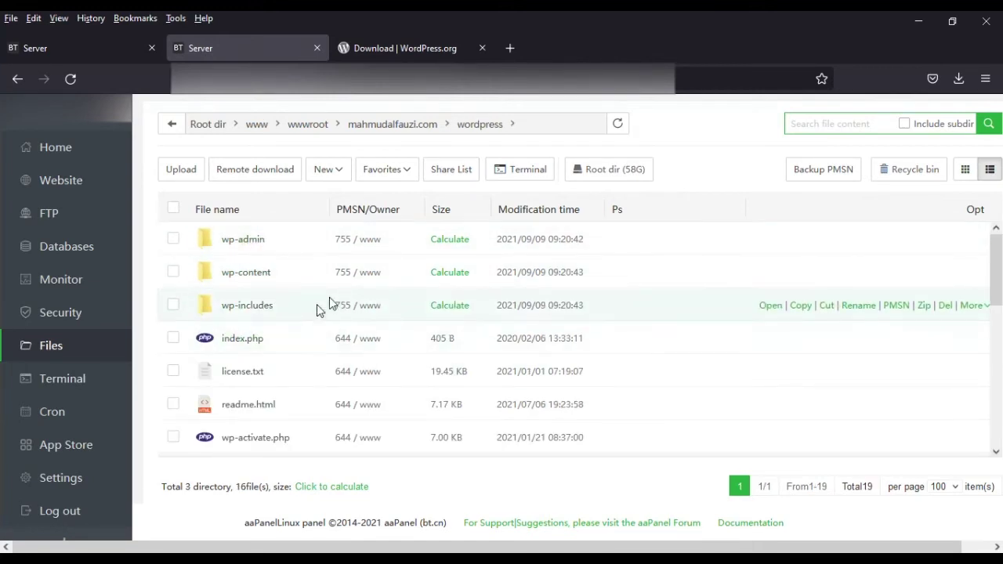
{"action": "scroll", "coordinate": [313, 374], "scroll_direction": "down", "scroll_amount": 3}
{"action": "scroll", "coordinate": [311, 380], "scroll_direction": "up", "scroll_amount": 3}
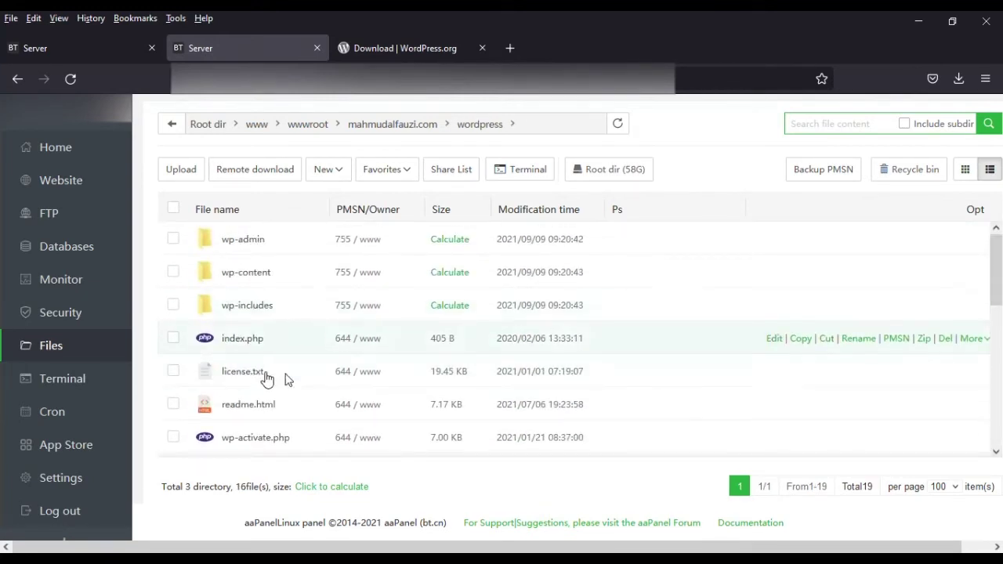
{"action": "left_click", "coordinate": [172, 210]}
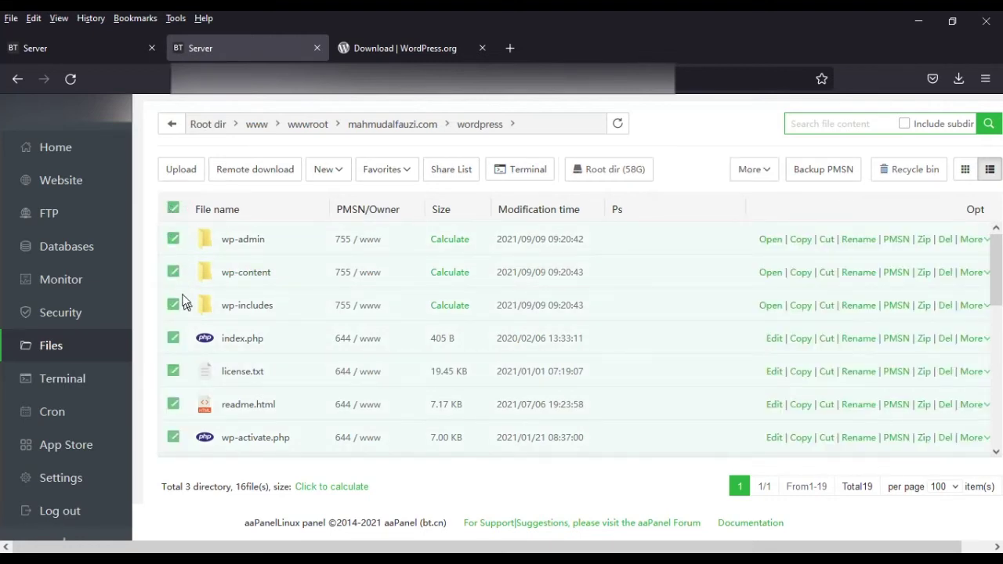
{"action": "left_click", "coordinate": [174, 272]}
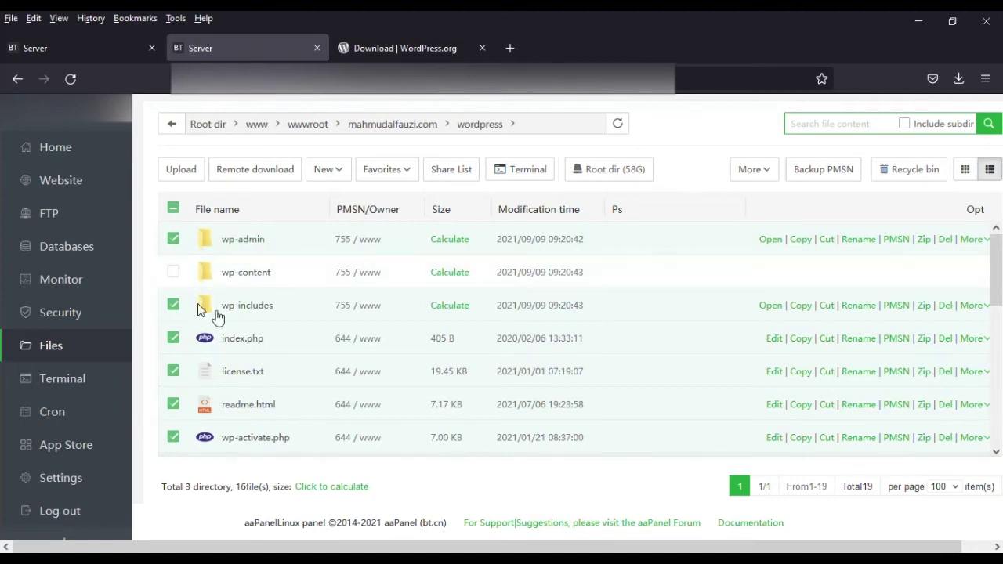
{"action": "right_click", "coordinate": [258, 311]}
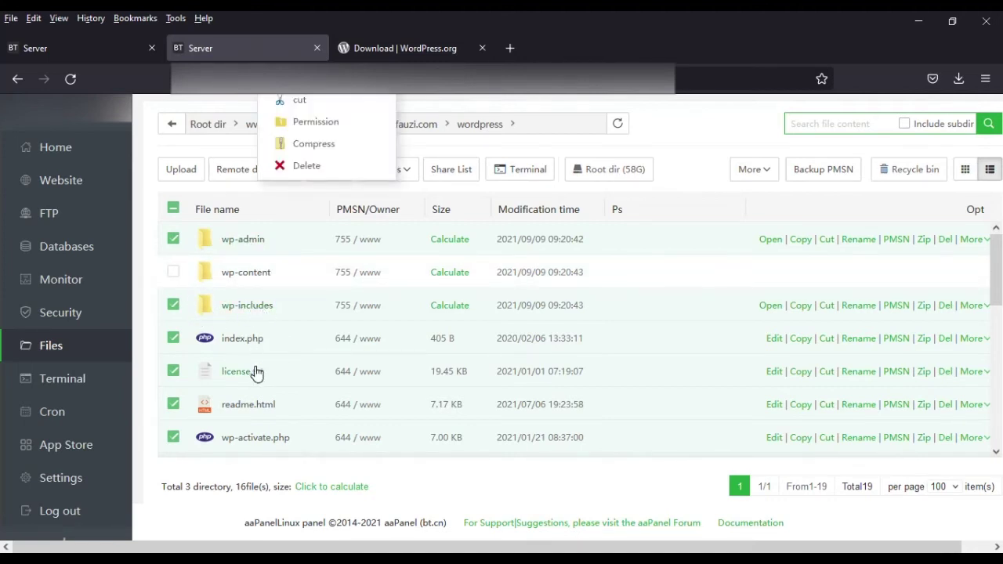
{"action": "left_click", "coordinate": [306, 101]}
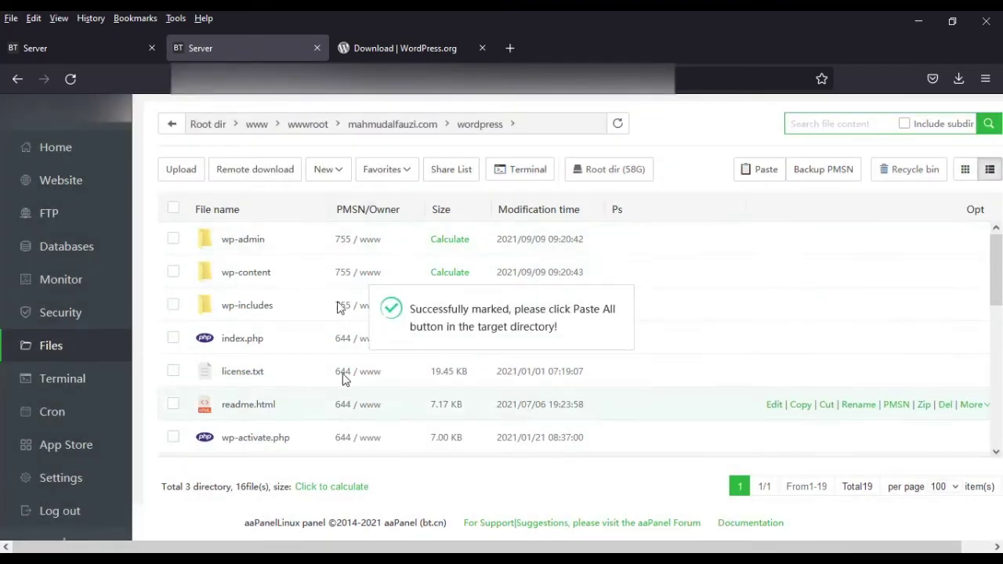
{"action": "left_click", "coordinate": [171, 126]}
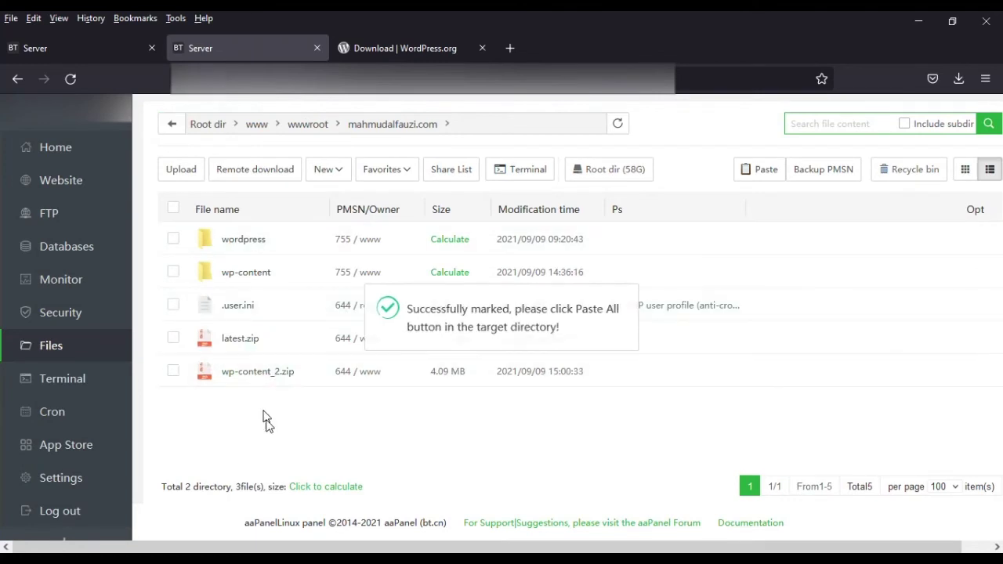
{"action": "right_click", "coordinate": [267, 426]}
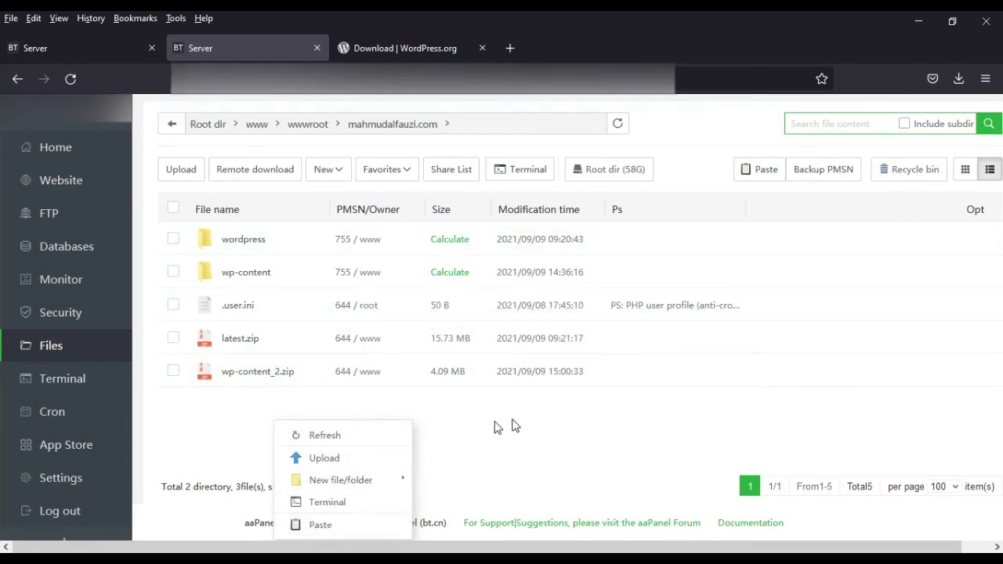
{"action": "right_click", "coordinate": [727, 378]}
{"action": "right_click", "coordinate": [619, 416]}
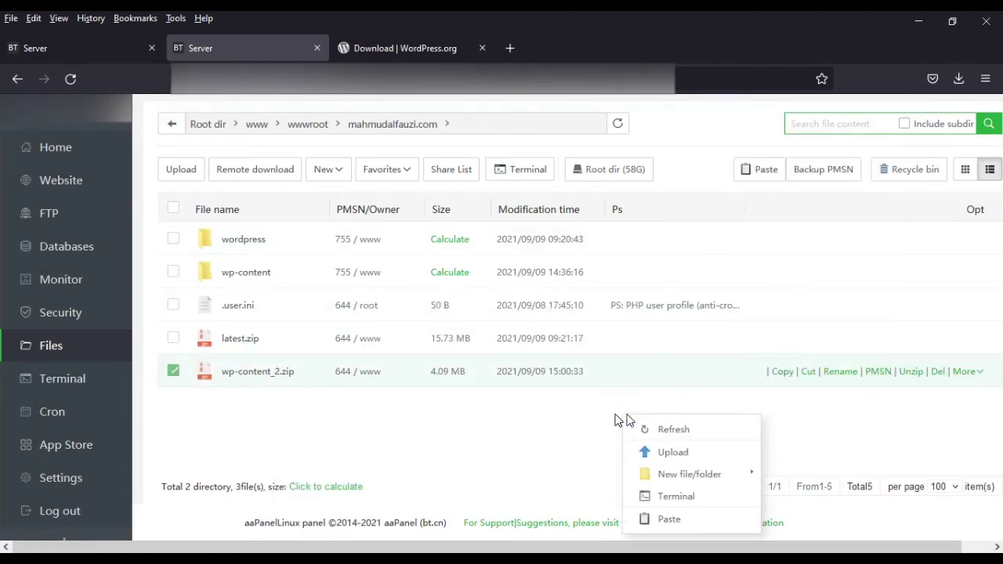
{"action": "left_click", "coordinate": [668, 520]}
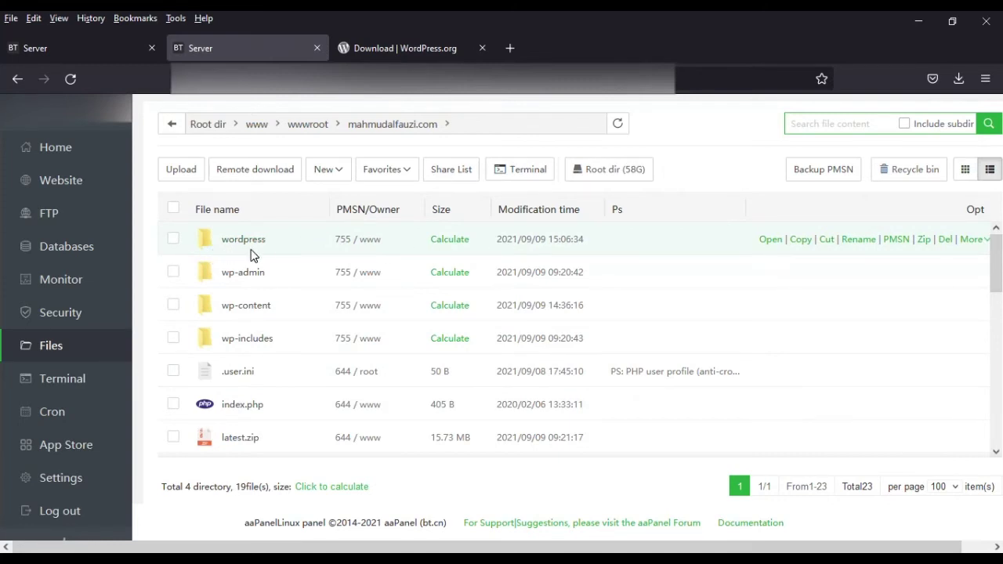
- Delete the leftover wordpress folder and latest.zip from the site's root, and look over the remaining files
{"action": "left_click", "coordinate": [945, 239]}
{"action": "left_click", "coordinate": [592, 384]}
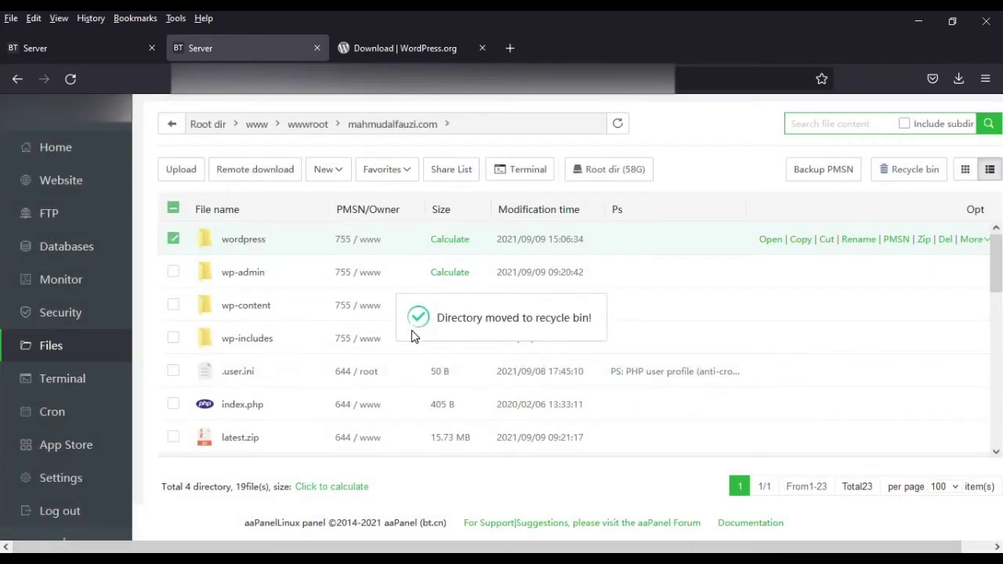
{"action": "scroll", "coordinate": [245, 420], "scroll_direction": "down", "scroll_amount": 3}
{"action": "scroll", "coordinate": [265, 392], "scroll_direction": "up", "scroll_amount": 3}
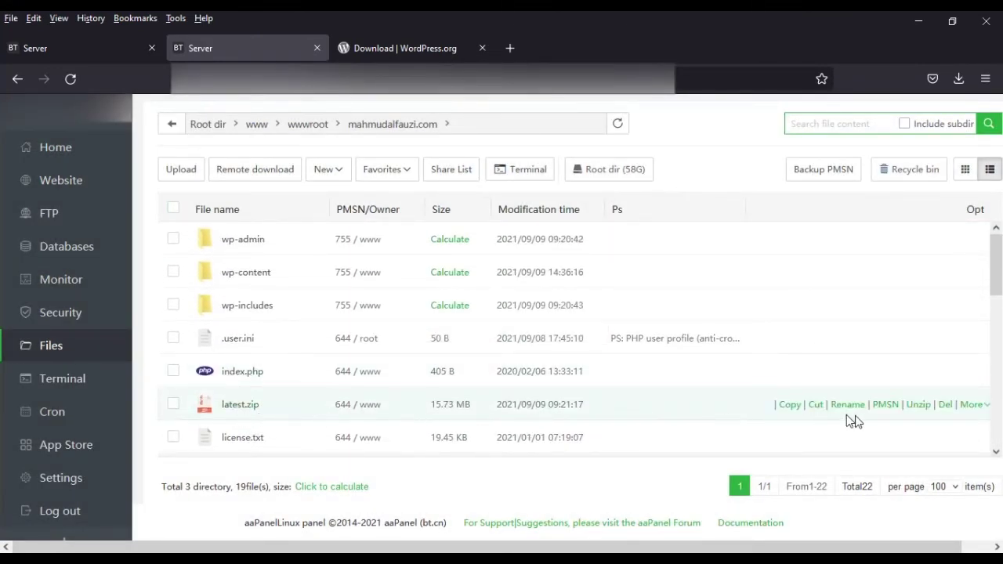
{"action": "left_click", "coordinate": [945, 404]}
{"action": "left_click", "coordinate": [596, 374]}
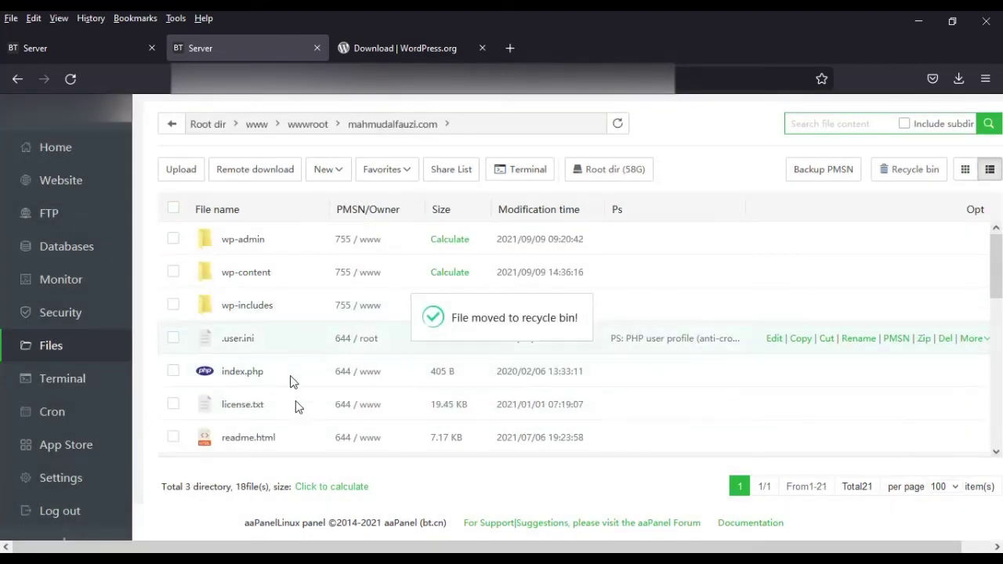
{"action": "scroll", "coordinate": [309, 328], "scroll_direction": "down", "scroll_amount": 1}
{"action": "scroll", "coordinate": [306, 329], "scroll_direction": "down", "scroll_amount": 2}
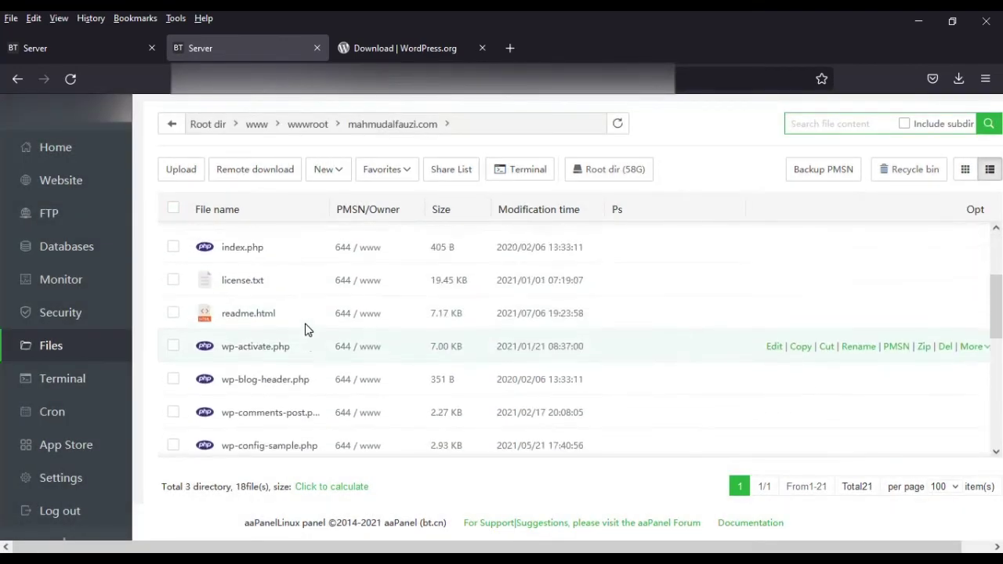
{"action": "scroll", "coordinate": [306, 330], "scroll_direction": "up", "scroll_amount": 4}
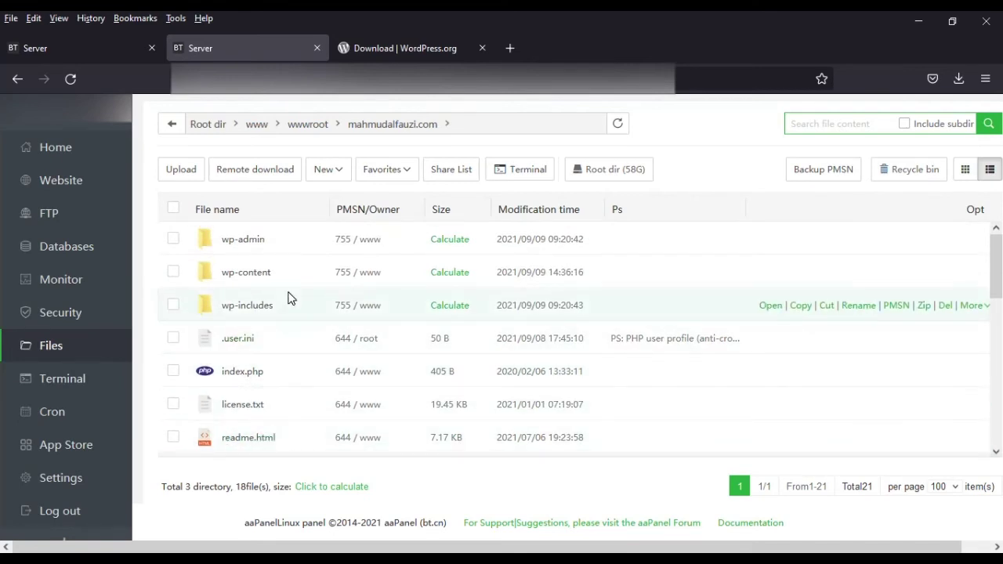
- Open the Nginx server's database list in a separate tab for reference, and return to the site's files to locate wp-config-sample.php
{"action": "right_click", "coordinate": [51, 252]}
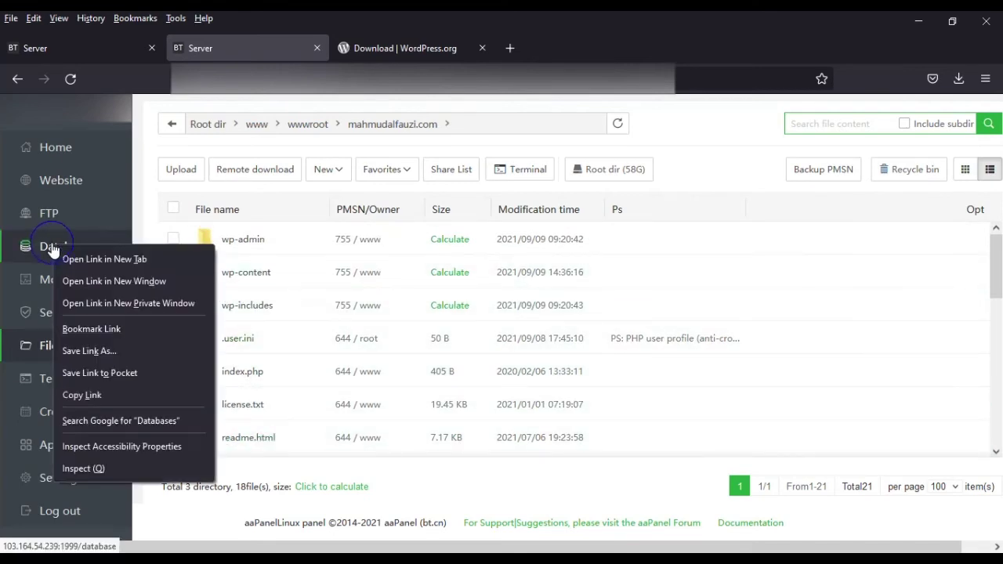
{"action": "left_click", "coordinate": [84, 256]}
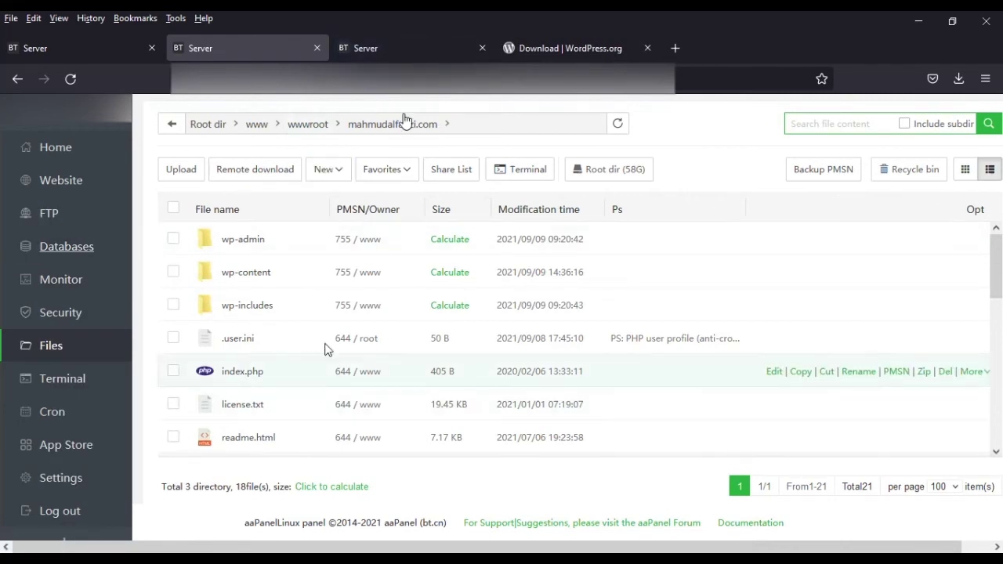
{"action": "left_click", "coordinate": [409, 47]}
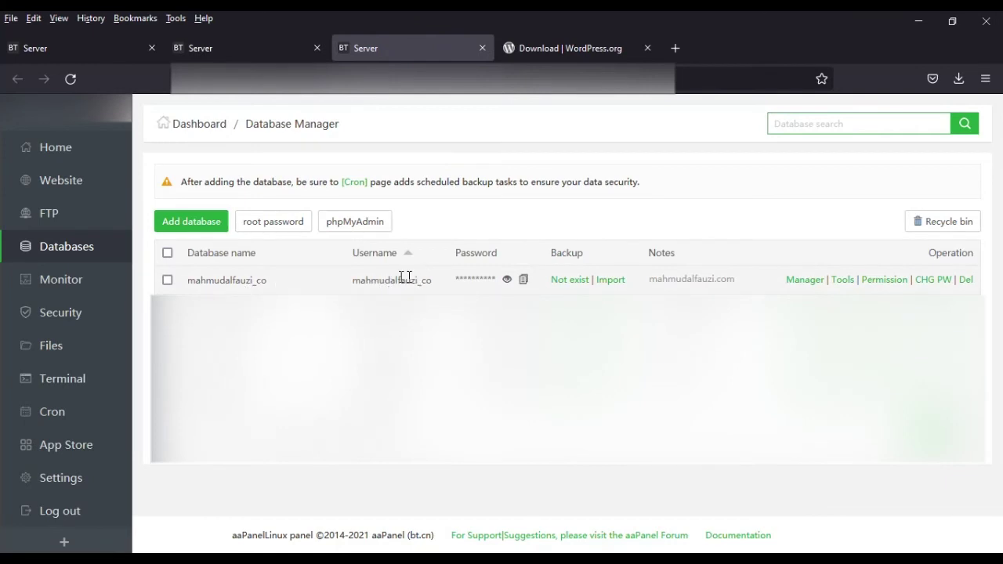
{"action": "left_click", "coordinate": [238, 47]}
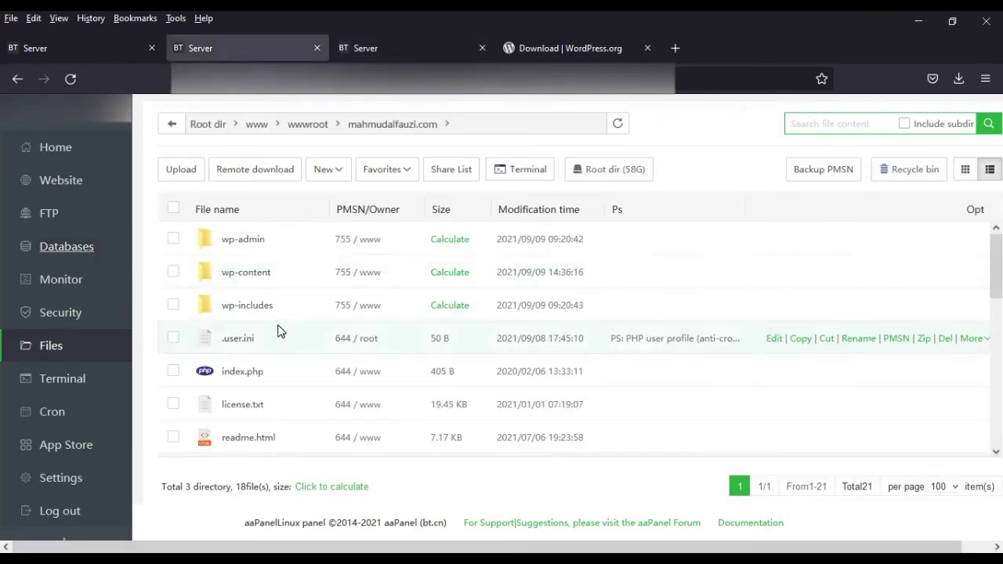
{"action": "scroll", "coordinate": [282, 314], "scroll_direction": "down", "scroll_amount": 5}
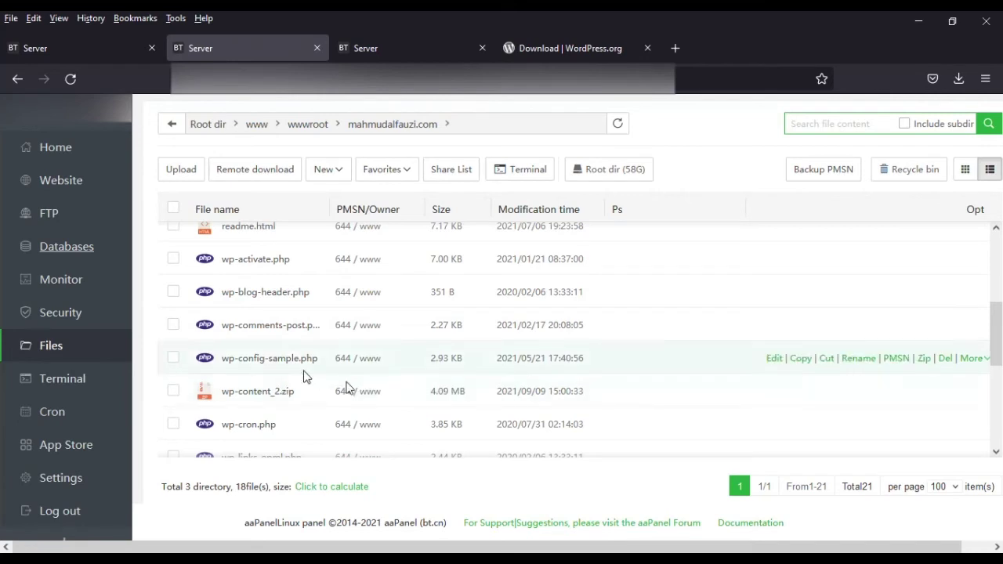
- Rename wp-config-sample.php in the main domain site's root folder as wp-config.php
{"action": "scroll", "coordinate": [331, 381], "scroll_direction": "down", "scroll_amount": 2}
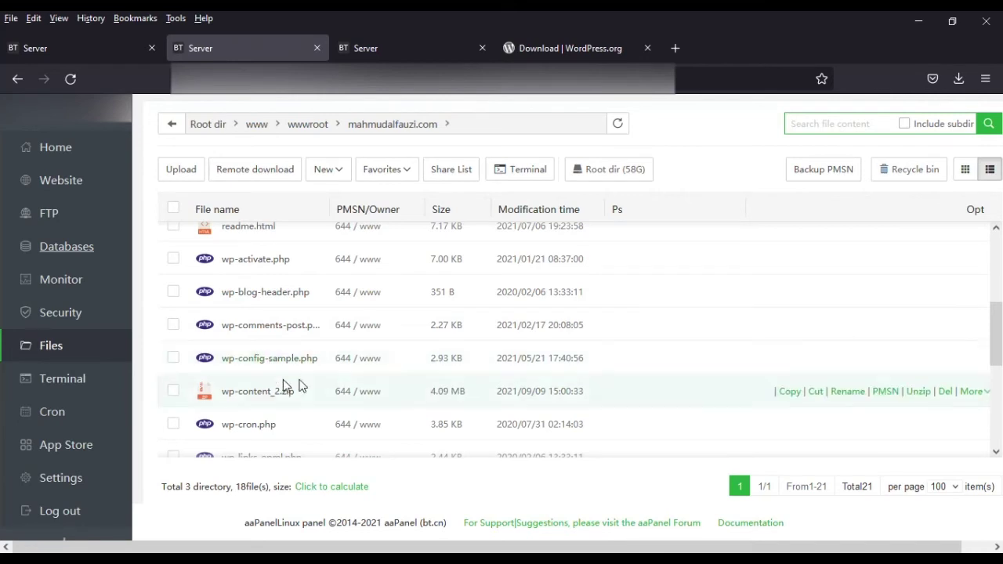
{"action": "scroll", "coordinate": [325, 376], "scroll_direction": "up", "scroll_amount": 2}
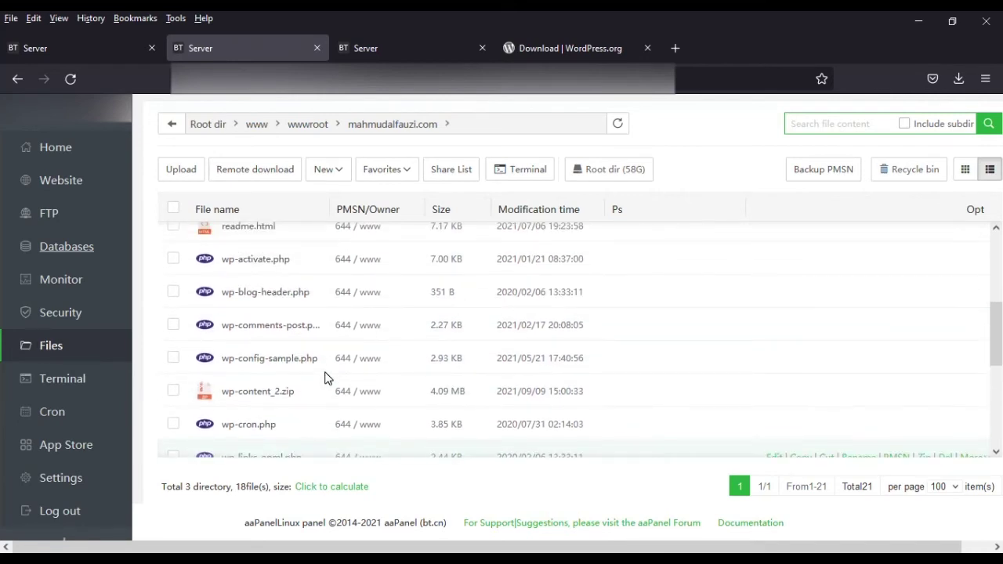
{"action": "right_click", "coordinate": [280, 365]}
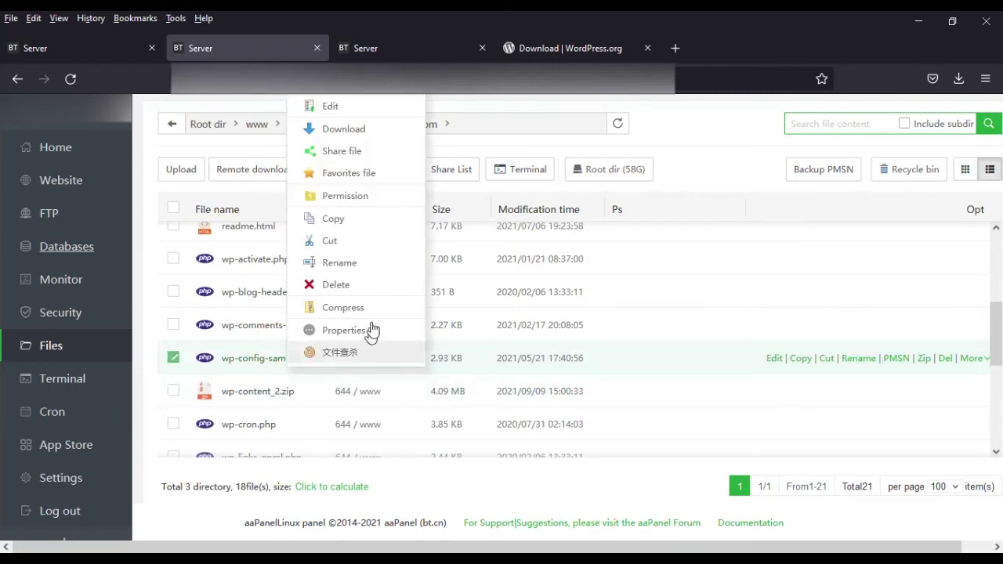
{"action": "left_click", "coordinate": [369, 271]}
{"action": "left_click", "coordinate": [236, 359]}
{"action": "left_click_drag", "start_coordinate": [269, 359], "coordinate": [295, 359]}
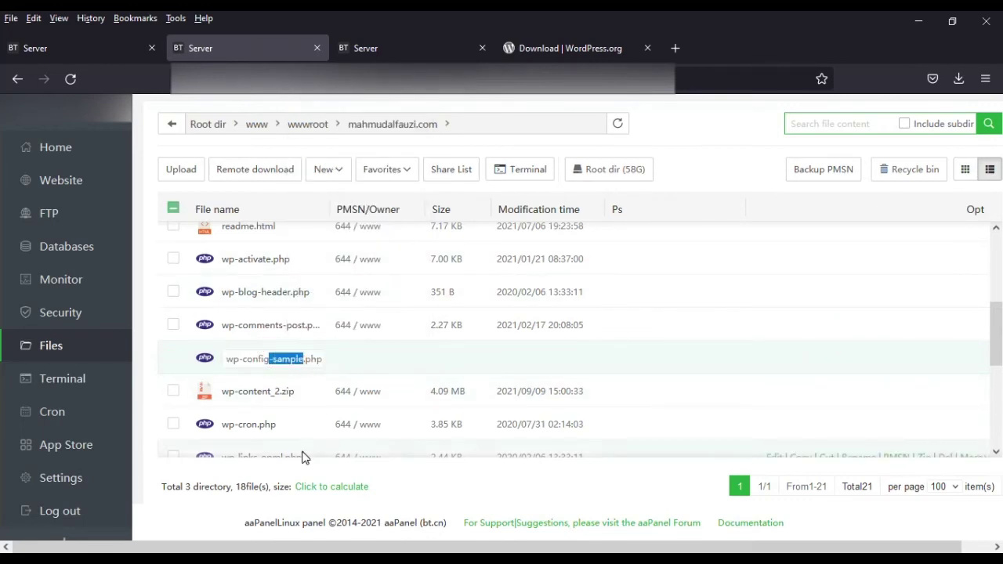
{"action": "key", "text": "BackSpace"}
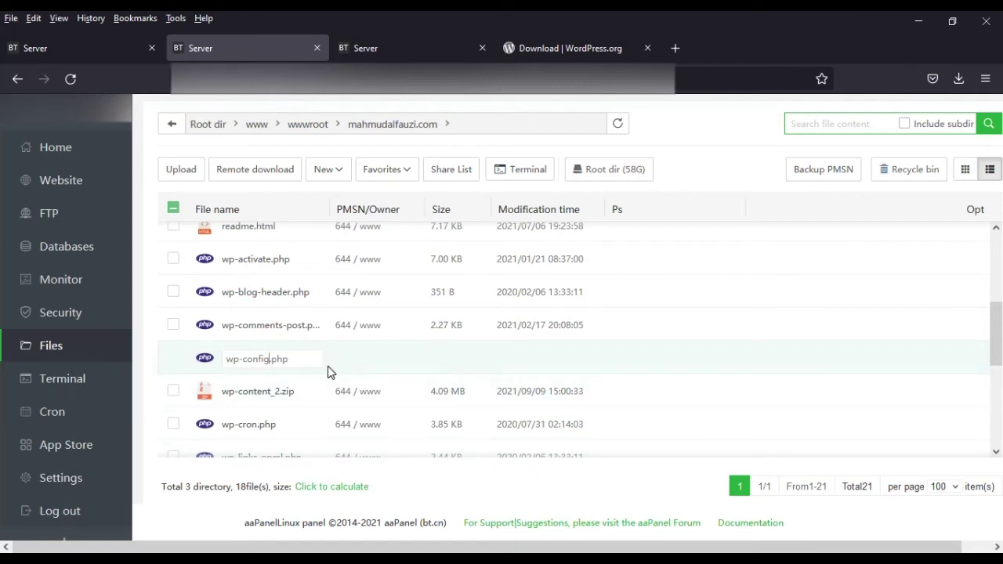
{"action": "left_click", "coordinate": [347, 369]}
- Open wp-config.php for editing at its MySQL database settings
{"action": "scroll", "coordinate": [250, 388], "scroll_direction": "up", "scroll_amount": 2}
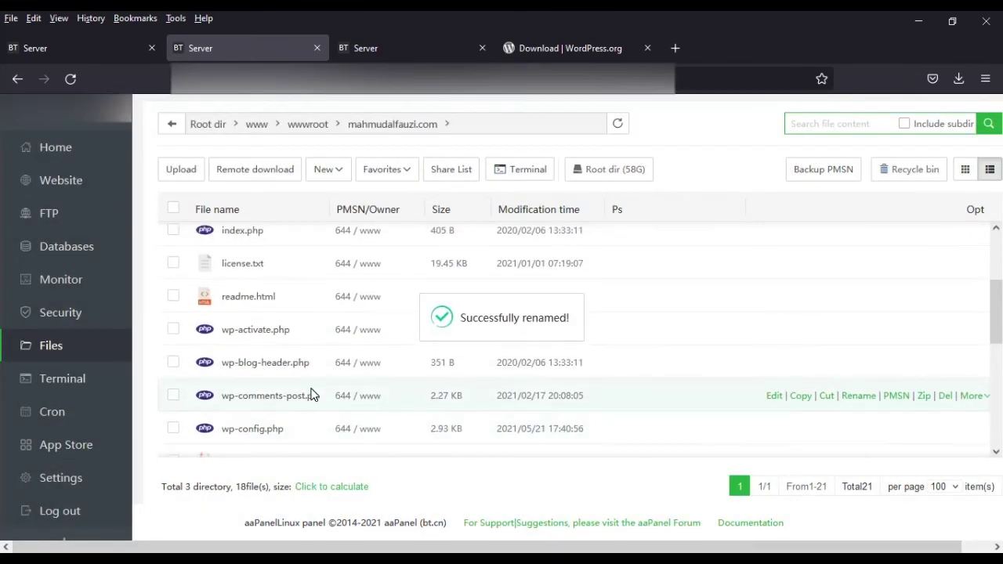
{"action": "right_click", "coordinate": [249, 430]}
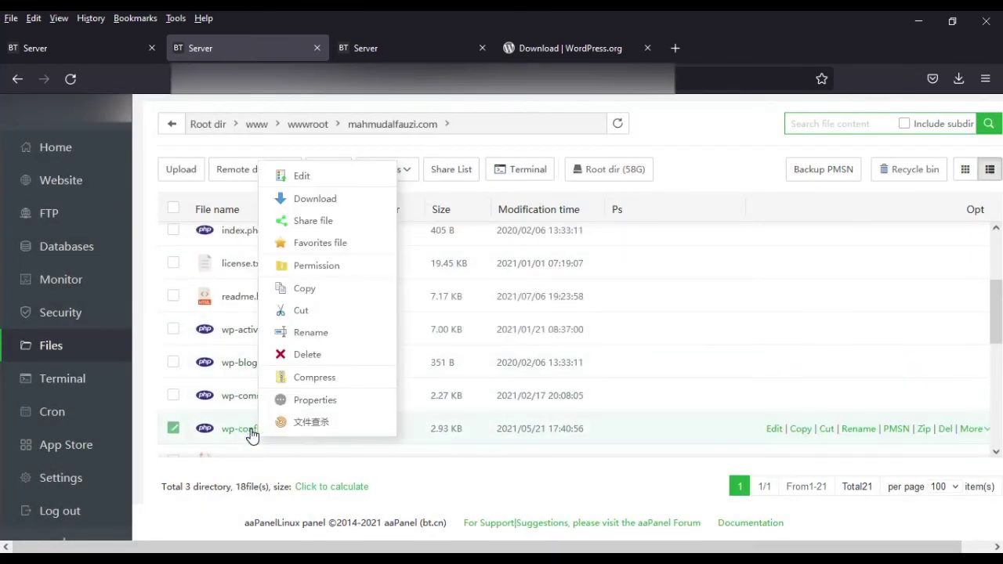
{"action": "left_click", "coordinate": [323, 182]}
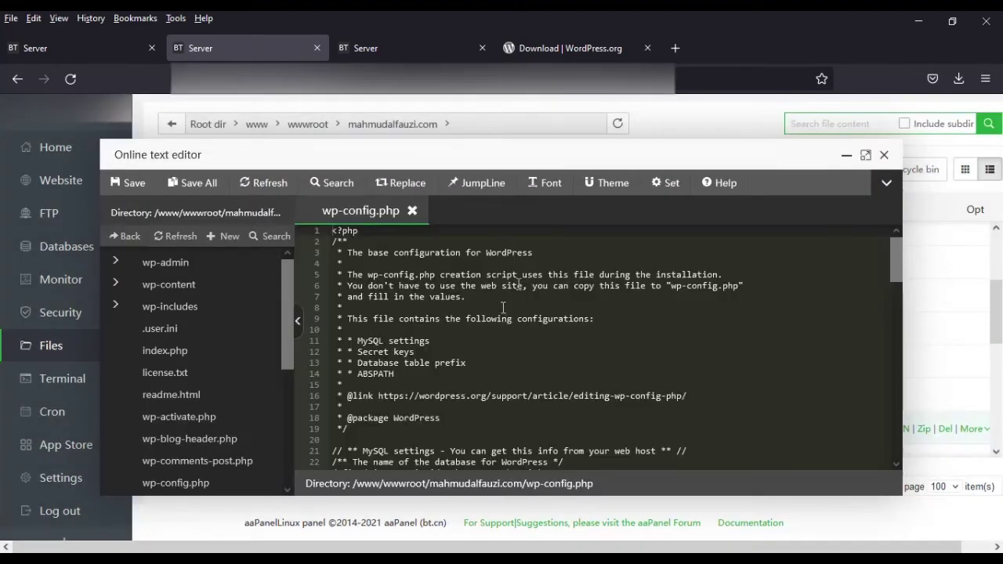
{"action": "scroll", "coordinate": [467, 323], "scroll_direction": "down", "scroll_amount": 5}
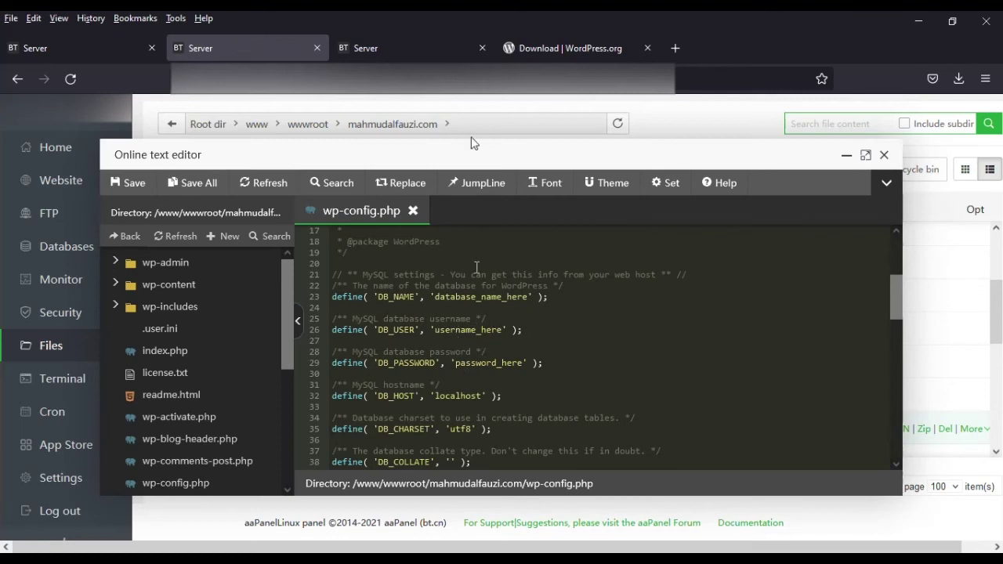
- Copy the main domain's database name from the database list and set both DB_NAME and DB_USER in wp-config.php to it
{"action": "left_click", "coordinate": [404, 49]}
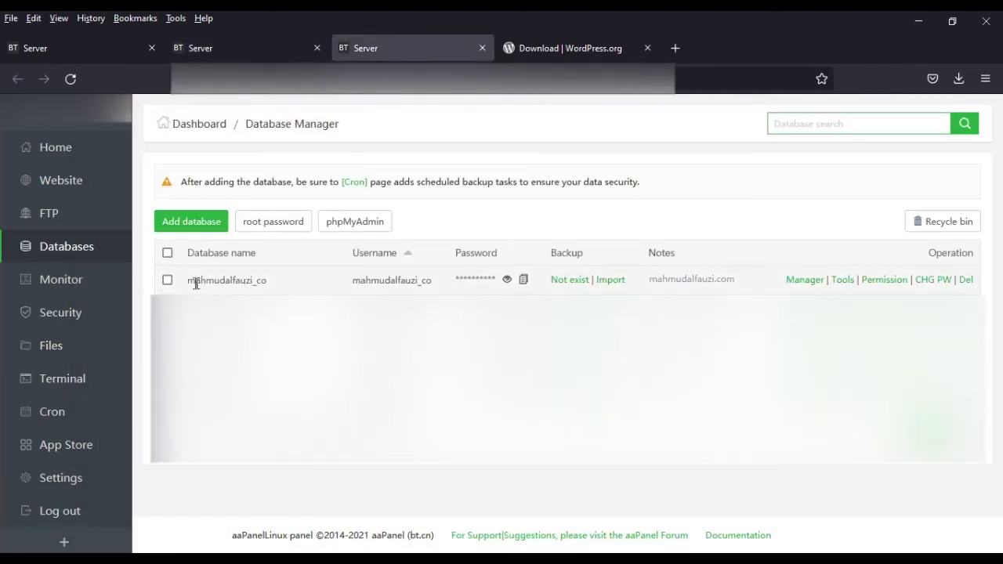
{"action": "left_click_drag", "start_coordinate": [189, 281], "coordinate": [260, 280]}
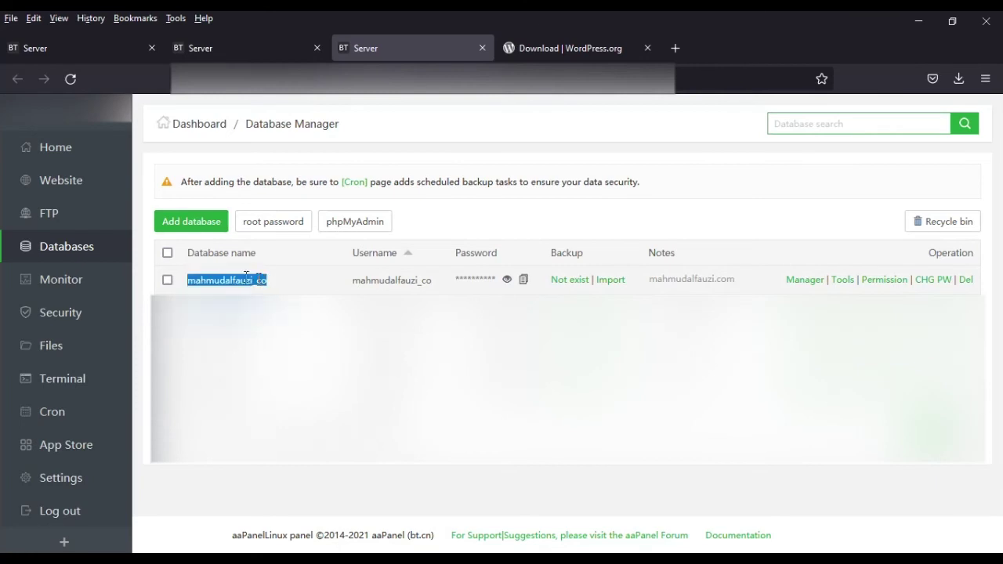
{"action": "right_click", "coordinate": [246, 277]}
{"action": "left_click", "coordinate": [268, 290]}
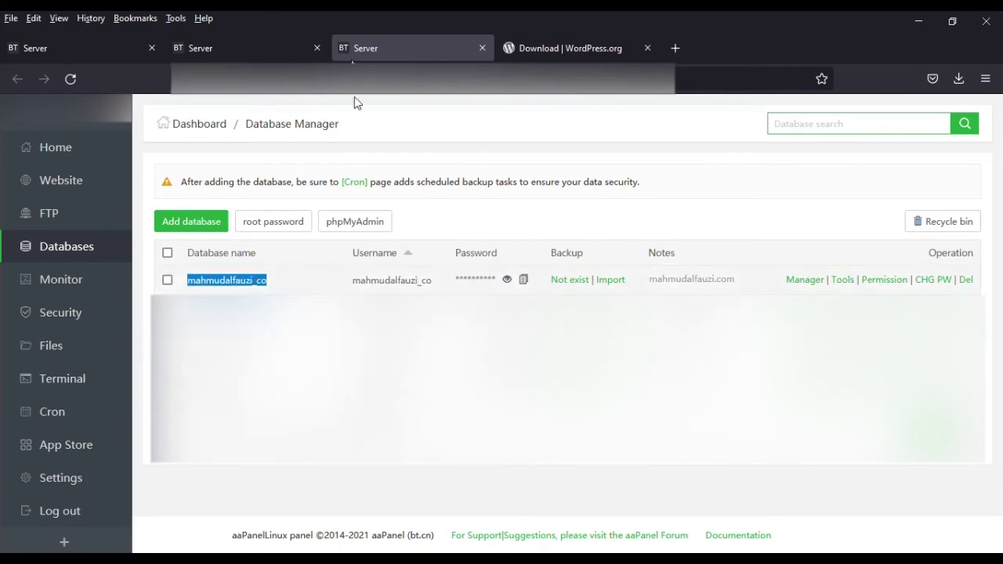
{"action": "left_click", "coordinate": [244, 47]}
{"action": "left_click_drag", "start_coordinate": [437, 298], "coordinate": [515, 298]}
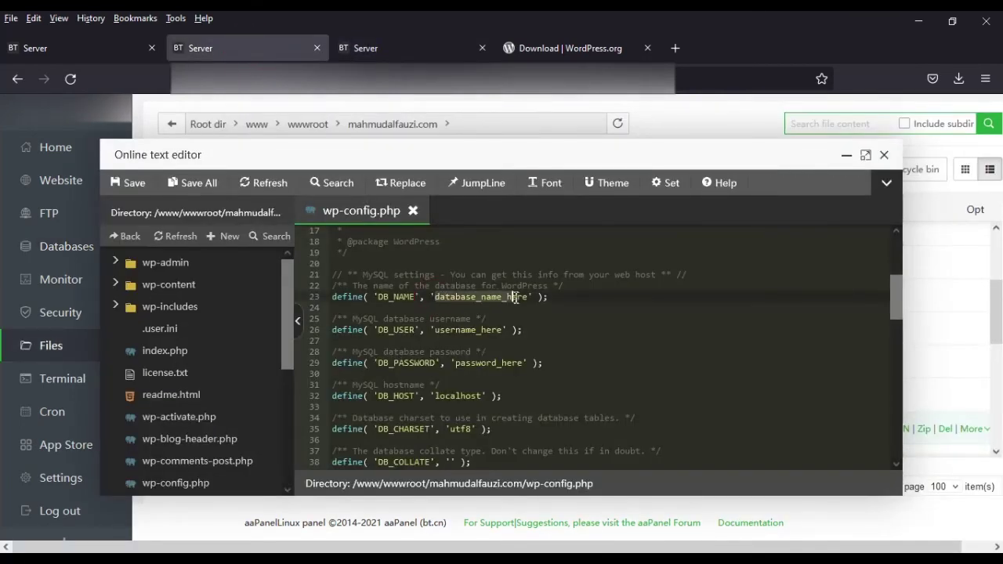
{"action": "key", "text": "ctrl+v"}
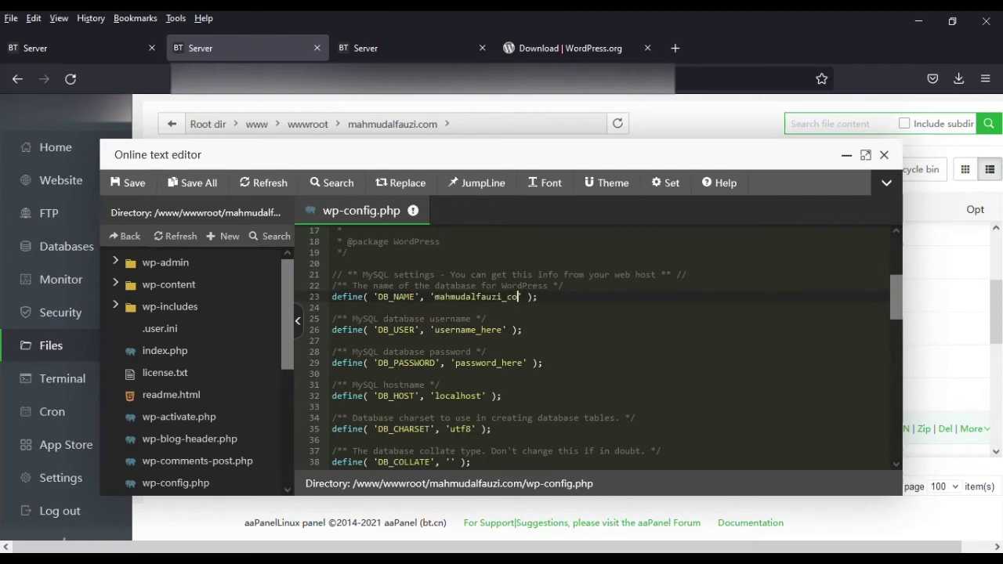
{"action": "left_click_drag", "start_coordinate": [436, 330], "coordinate": [504, 330]}
{"action": "key", "text": "ctrl+v"}
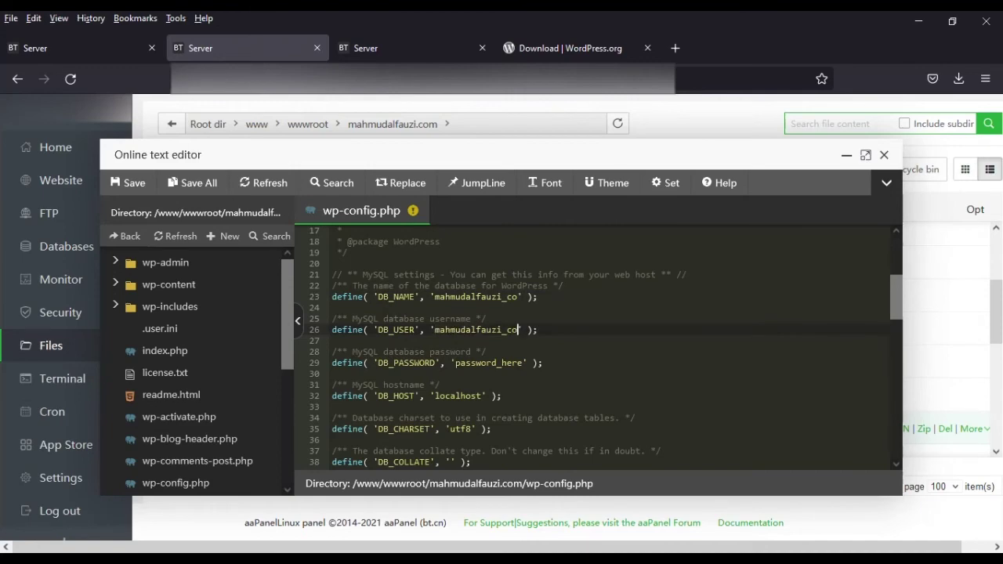
- Copy the main domain's database password from the database list and paste it as the DB_PASSWORD value in wp-config.php
{"action": "left_click", "coordinate": [410, 48]}
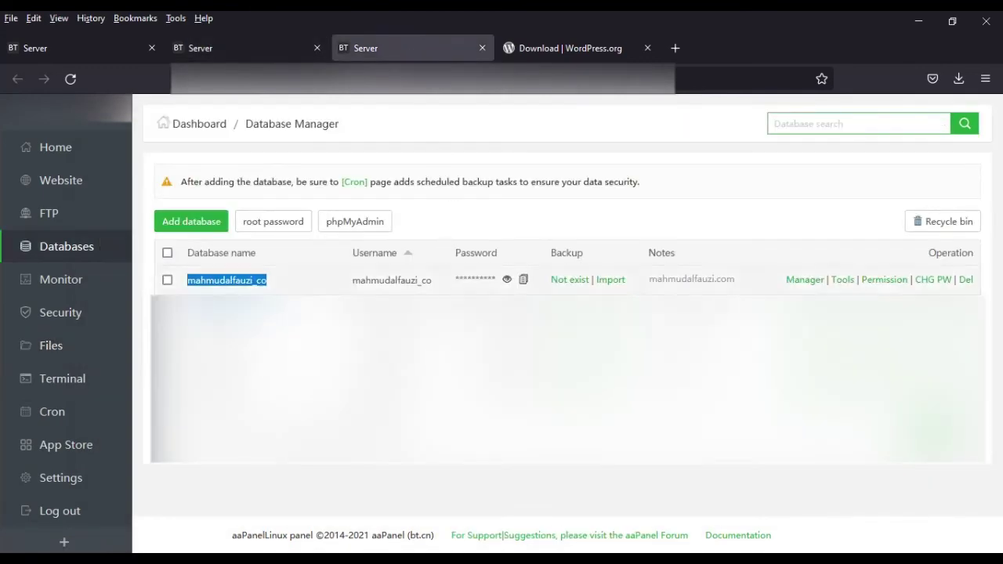
{"action": "left_click", "coordinate": [524, 281]}
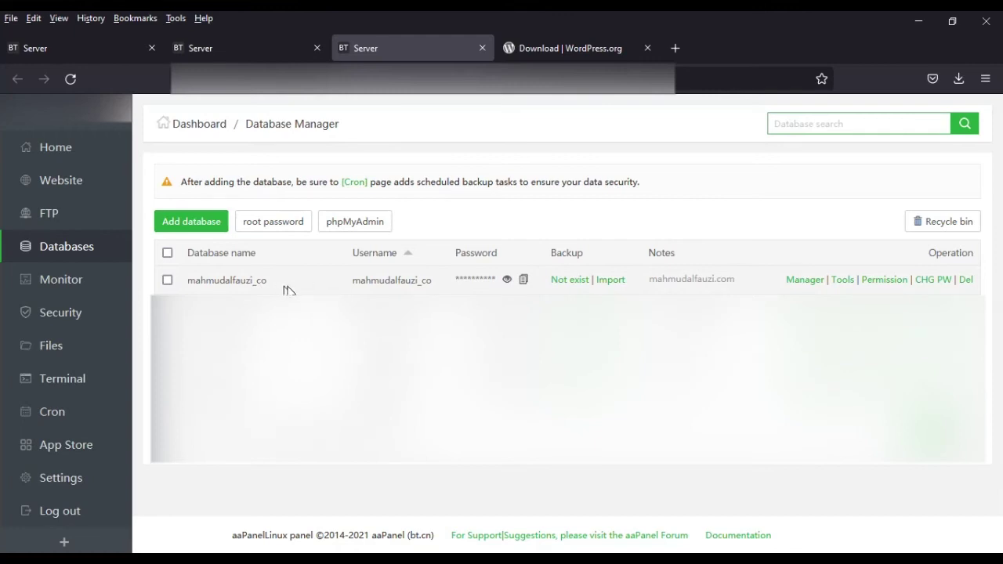
{"action": "left_click", "coordinate": [244, 44]}
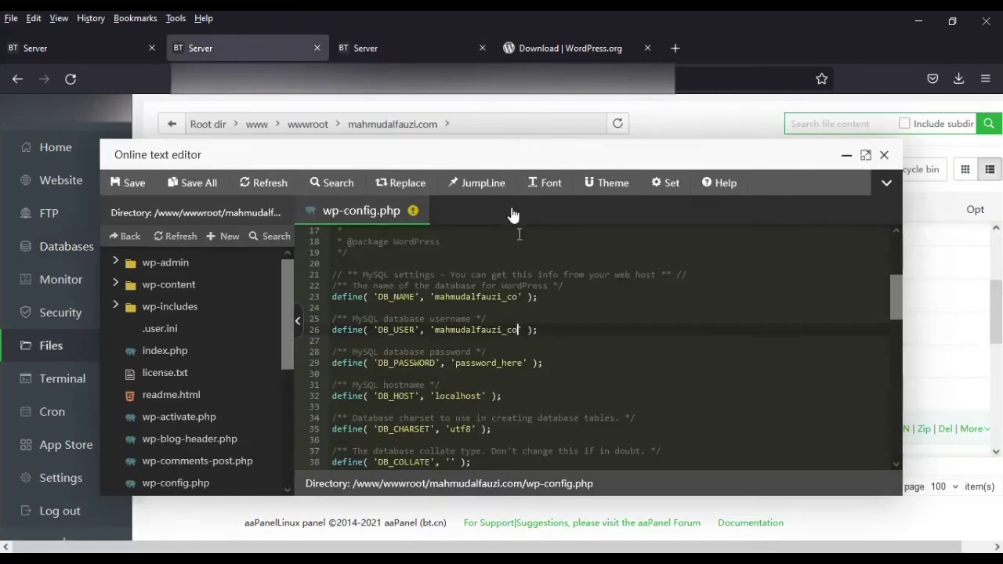
{"action": "double_click", "coordinate": [517, 362]}
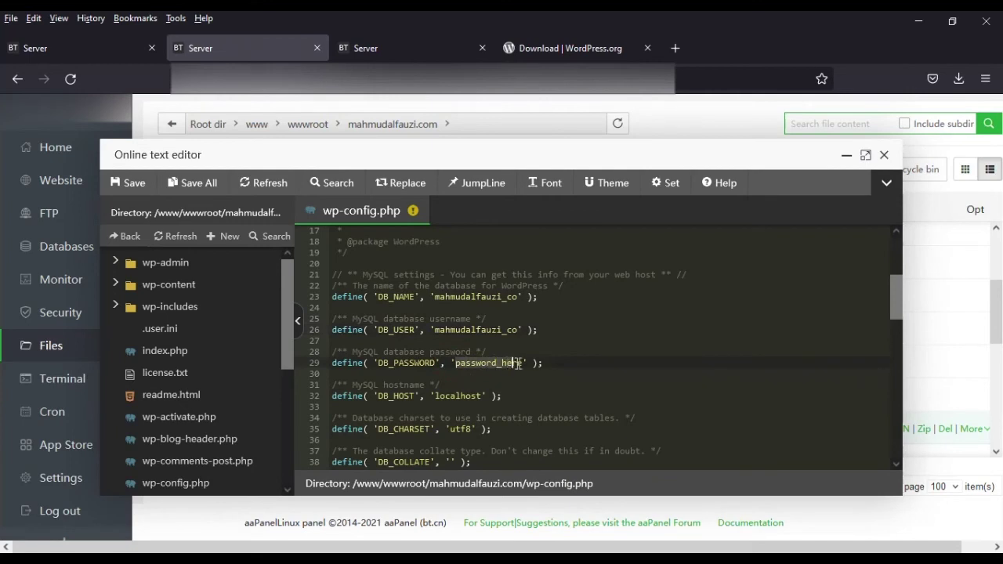
{"action": "key", "text": "ctrl+v"}
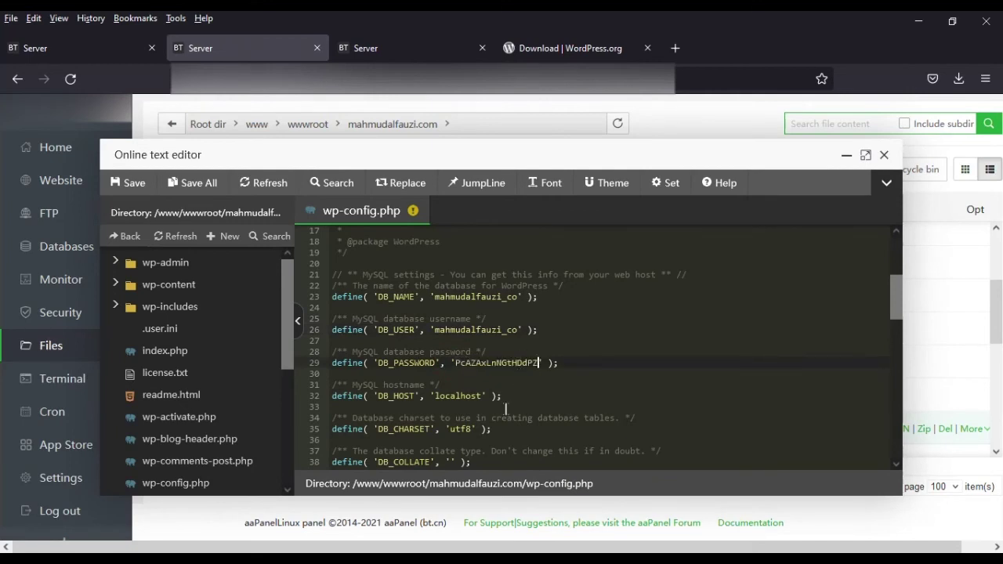
- Save wp-config.php and close the text editor to return to the site's file list
{"action": "left_click", "coordinate": [132, 183]}
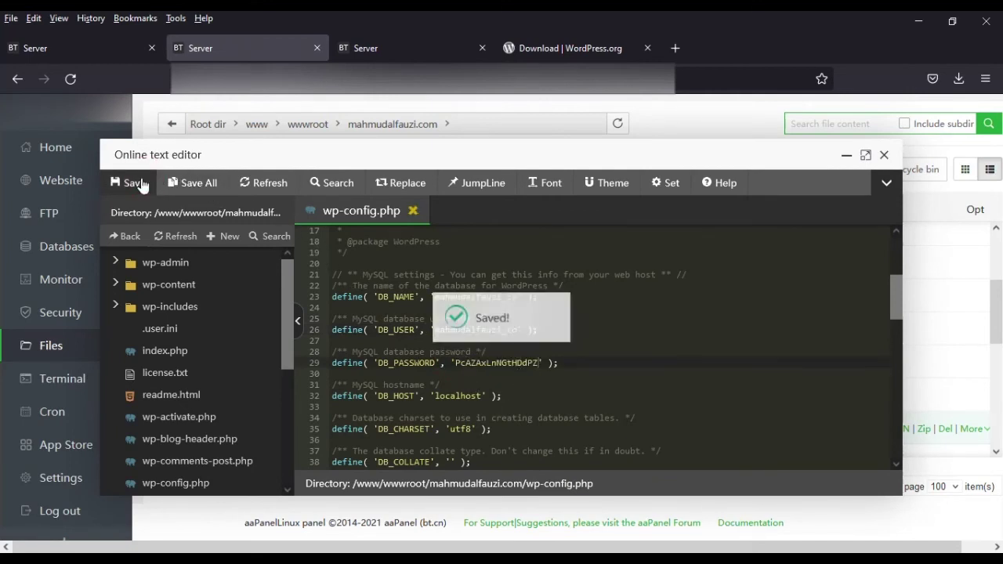
{"action": "left_click", "coordinate": [413, 210]}
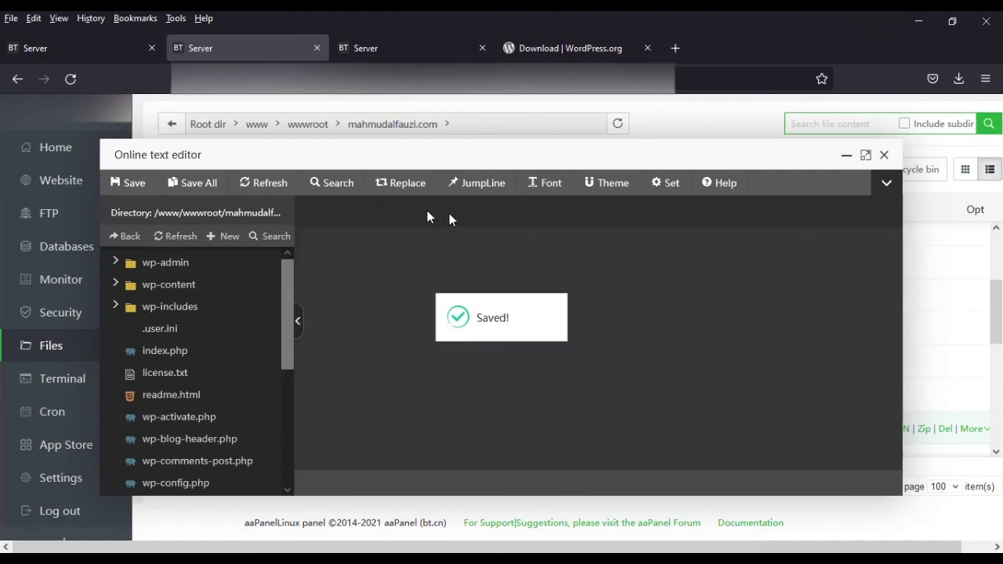
{"action": "left_click", "coordinate": [884, 155]}
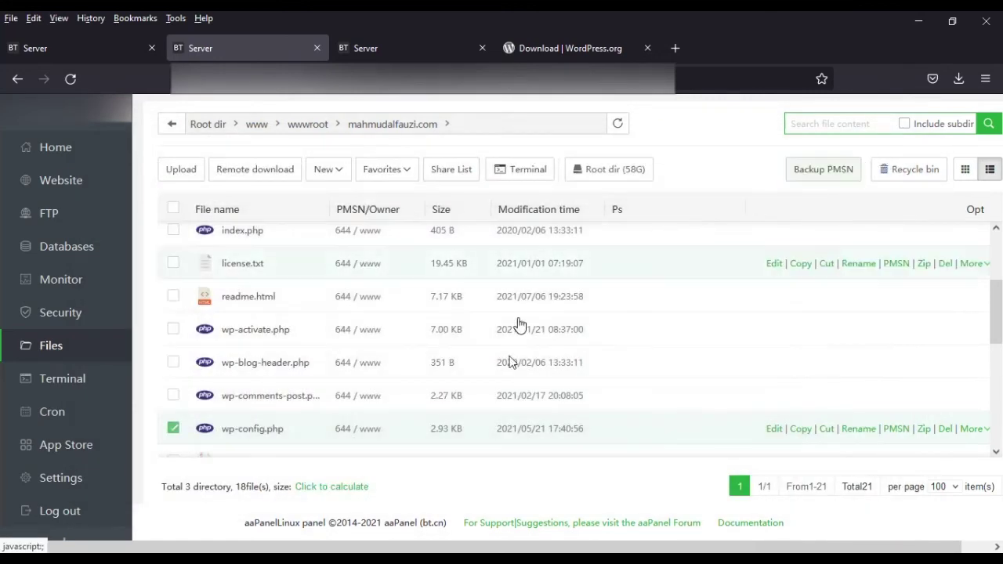
{"action": "scroll", "coordinate": [518, 359], "scroll_direction": "up", "scroll_amount": 3}
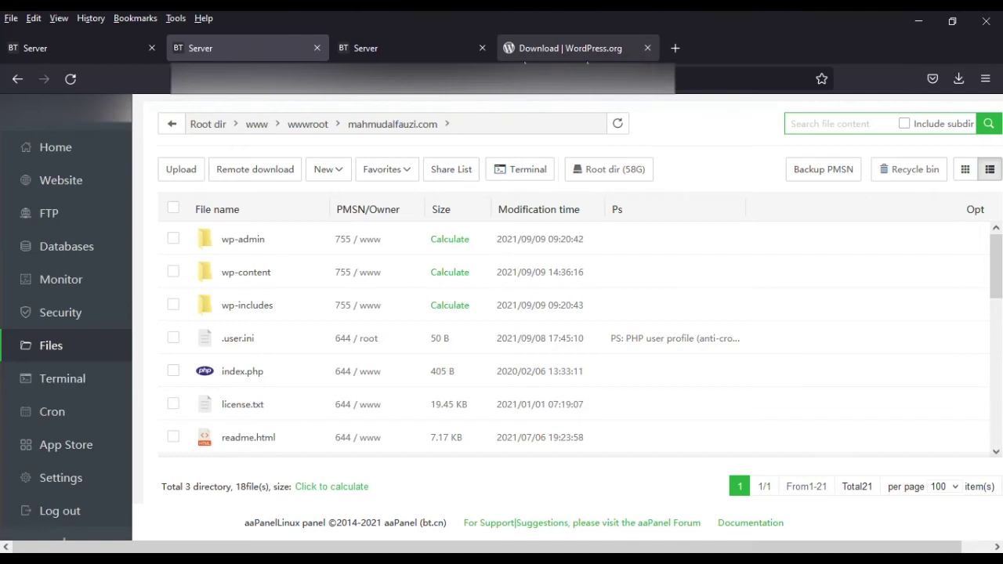
- Load the main domain's www address in a new browser tab and look through the blog's home page posts
{"action": "left_click", "coordinate": [676, 48]}
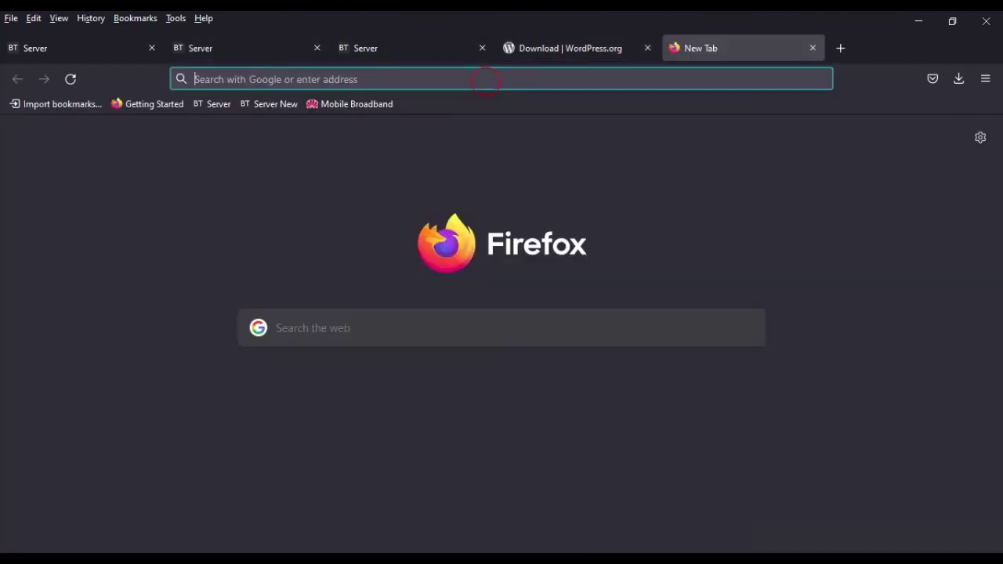
{"action": "type", "text": "www."}
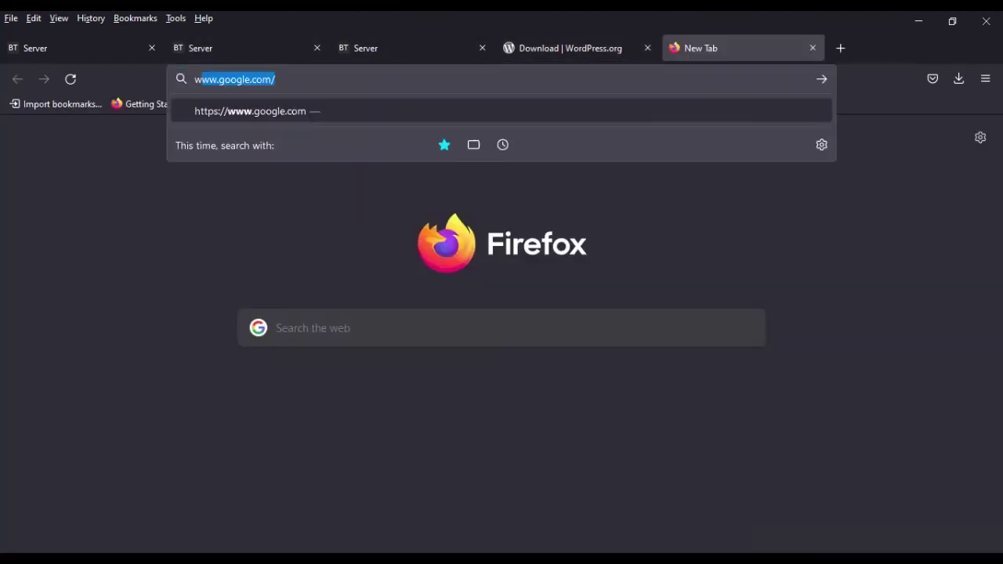
{"action": "type", "text": "mahmud"}
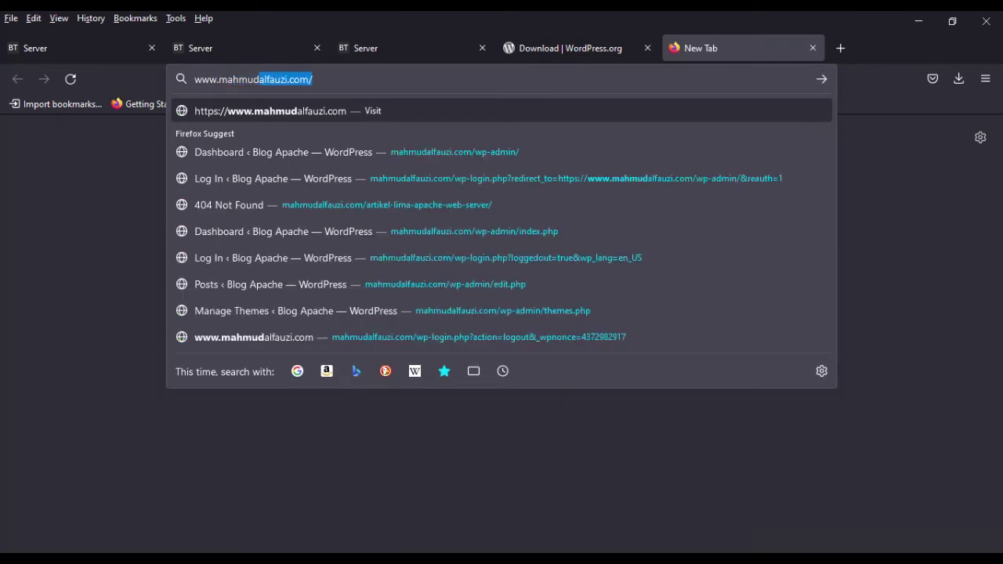
{"action": "key", "text": "End"}
{"action": "key", "text": "BackSpace"}
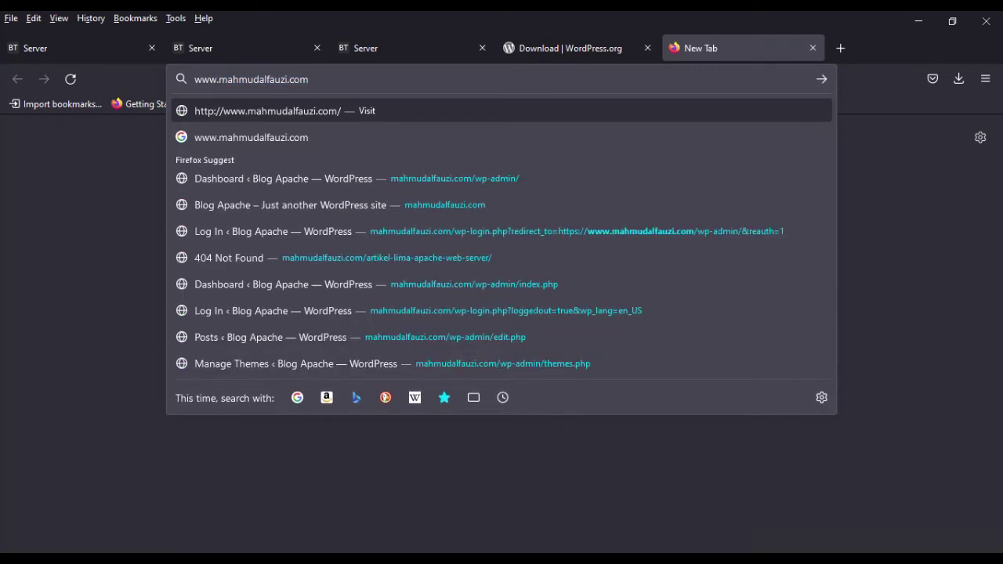
{"action": "key", "text": "Return"}
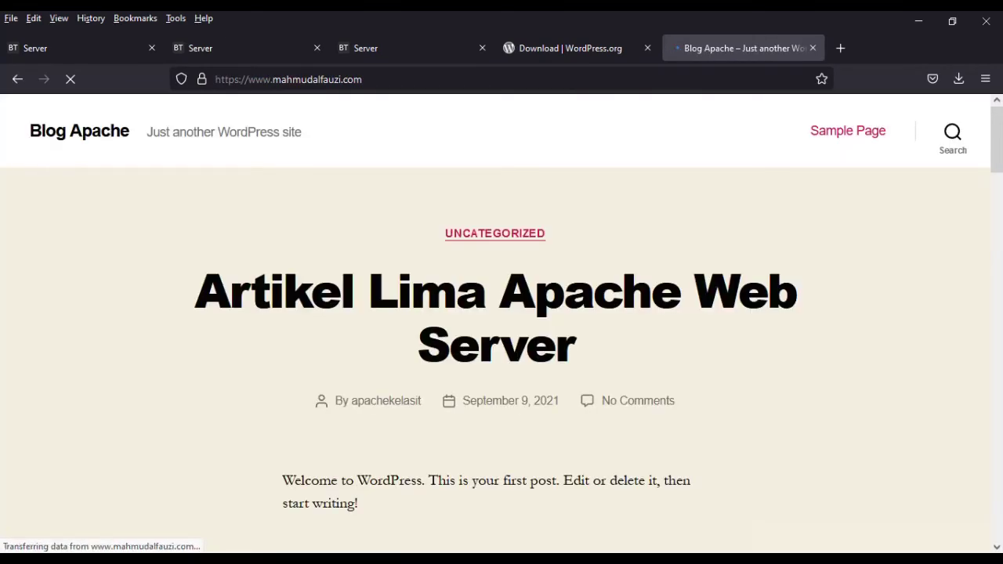
{"action": "scroll", "coordinate": [609, 274], "scroll_direction": "down", "scroll_amount": 7}
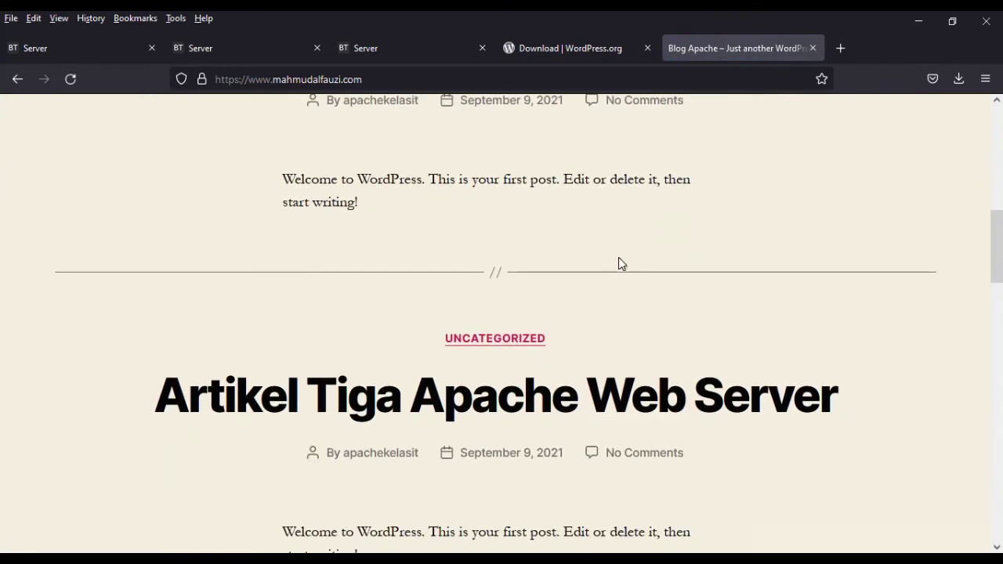
{"action": "scroll", "coordinate": [620, 263], "scroll_direction": "up", "scroll_amount": 7}
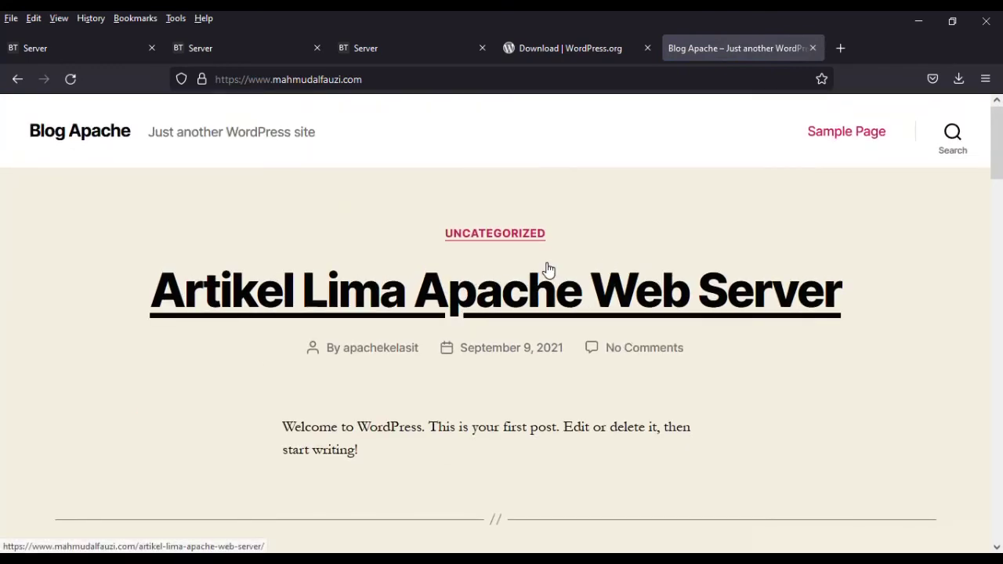
- Load the domain's blog subdomain in the same tab to compare it with the migrated site
{"action": "left_click", "coordinate": [252, 79]}
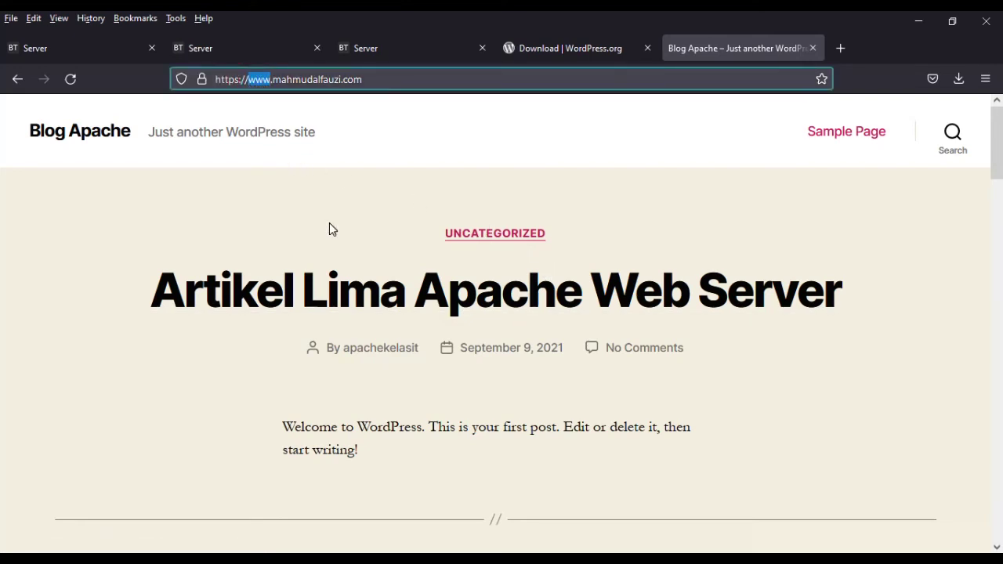
{"action": "type", "text": "blog"}
{"action": "key", "text": "Return"}
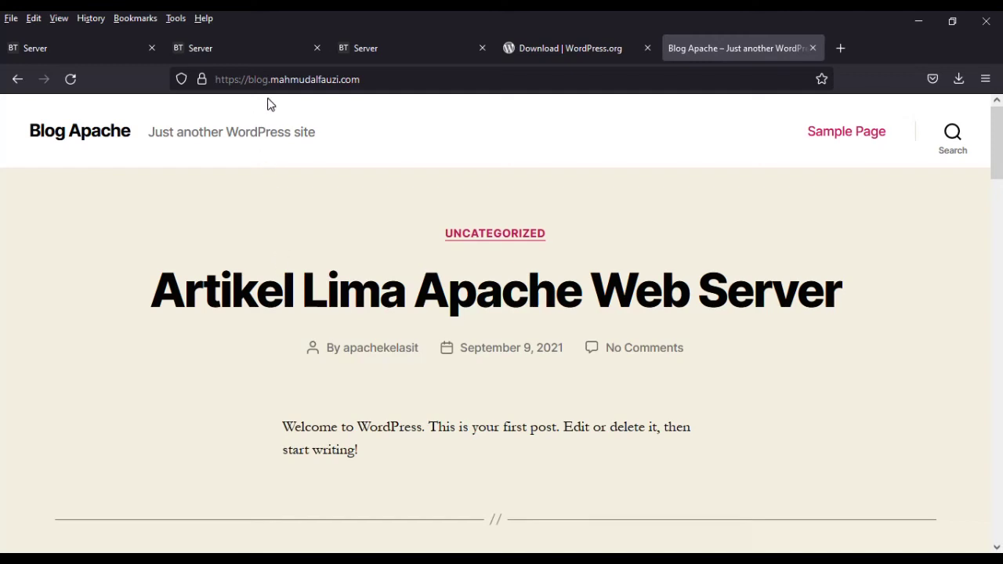
- Change the address's subdomain back to www and reload the main domain's home page
{"action": "left_click_drag", "start_coordinate": [248, 79], "coordinate": [264, 80]}
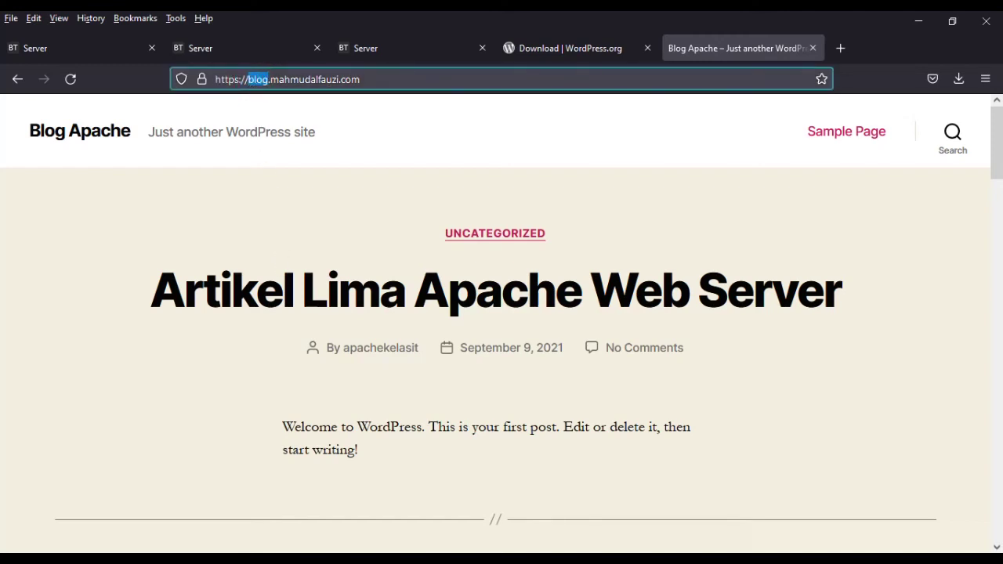
{"action": "key", "text": "BackSpace"}
{"action": "type", "text": "www"}
{"action": "key", "text": "Return"}
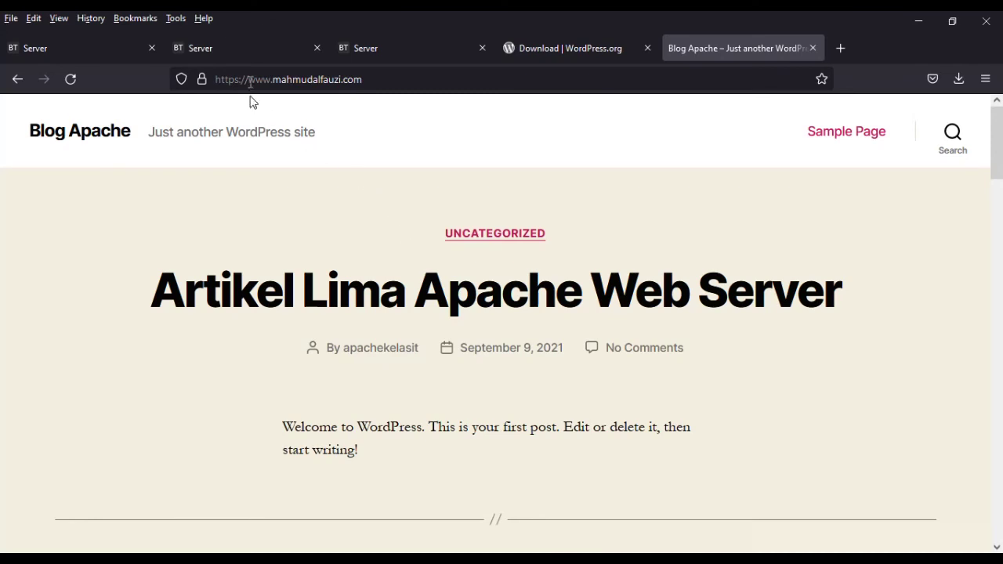
- Check the site's files in aaPanel, return to the migrated blog and look through its home page posts
{"action": "left_click", "coordinate": [247, 54]}
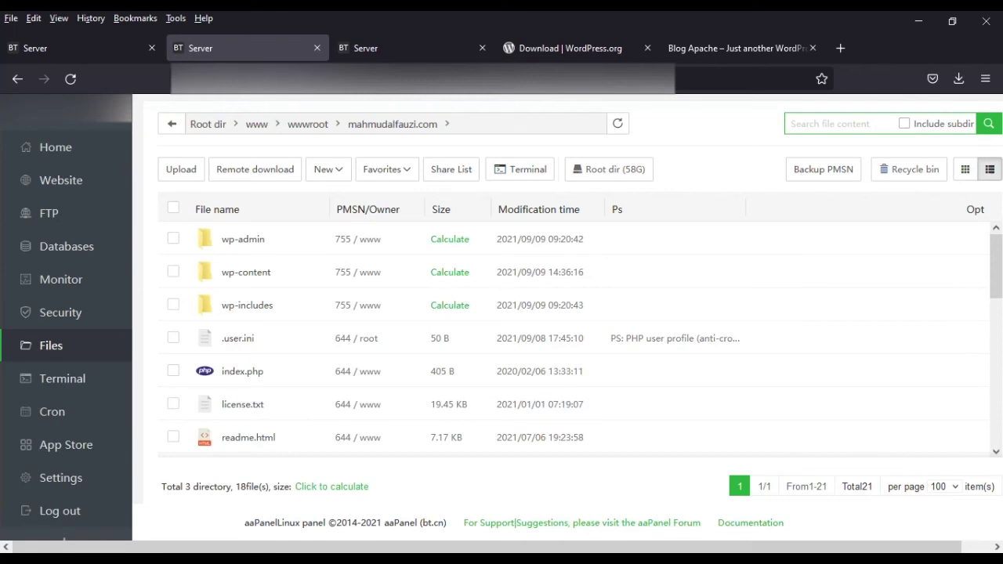
{"action": "left_click", "coordinate": [739, 49]}
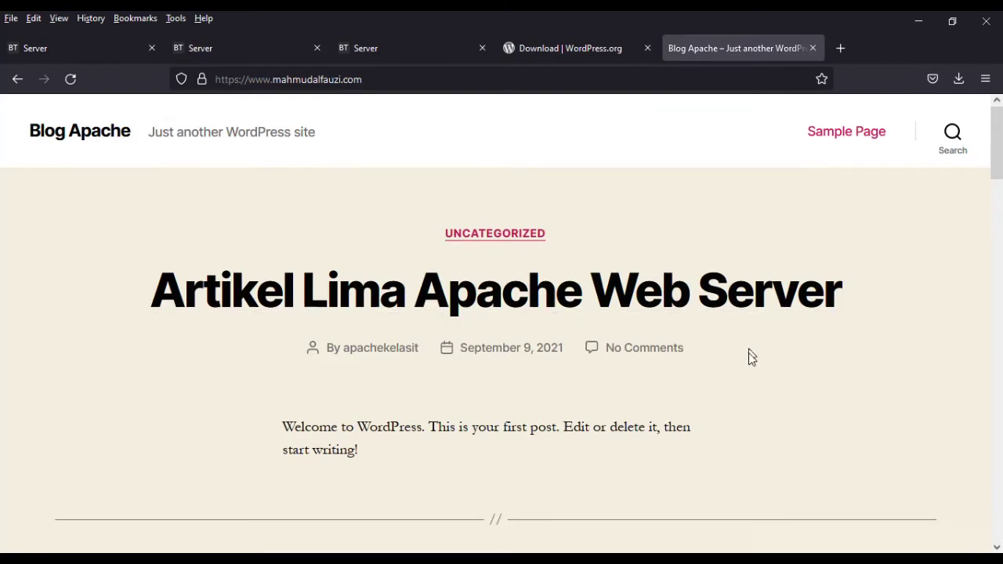
{"action": "scroll", "coordinate": [748, 356], "scroll_direction": "down", "scroll_amount": 15}
{"action": "scroll", "coordinate": [549, 354], "scroll_direction": "up", "scroll_amount": 6}
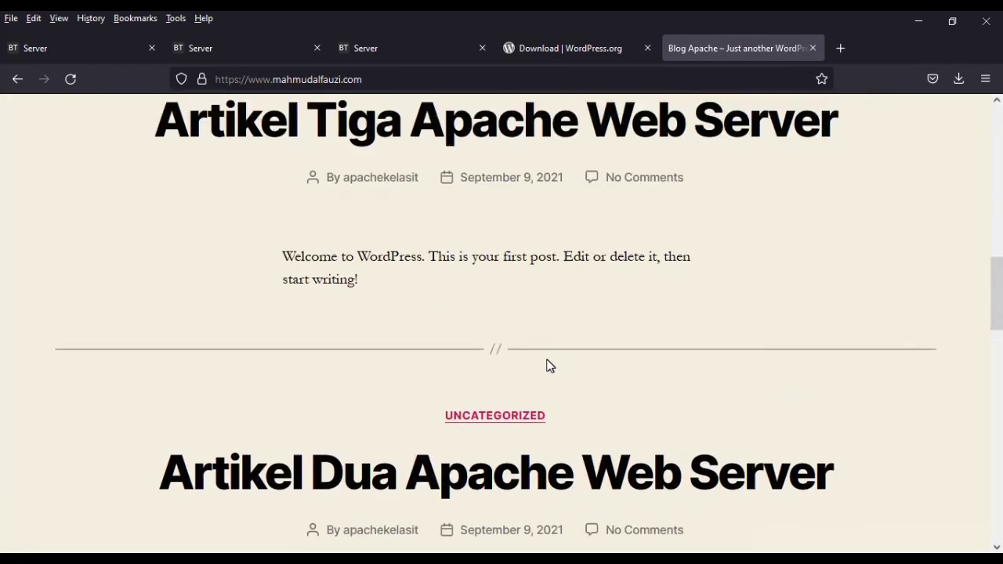
{"action": "scroll", "coordinate": [549, 366], "scroll_direction": "up", "scroll_amount": 8}
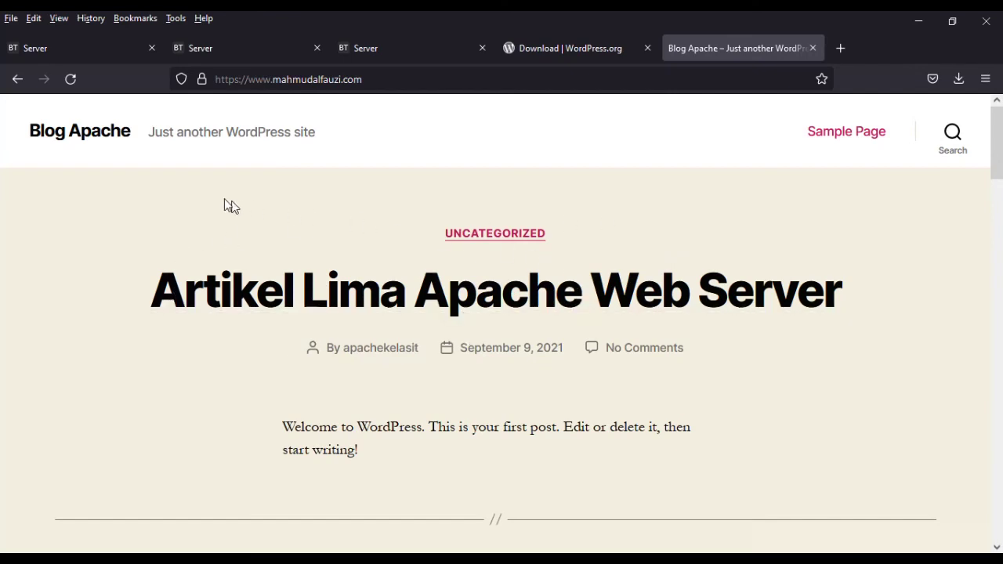
{"action": "scroll", "coordinate": [555, 286], "scroll_direction": "down", "scroll_amount": 3}
{"action": "scroll", "coordinate": [448, 313], "scroll_direction": "up", "scroll_amount": 3}
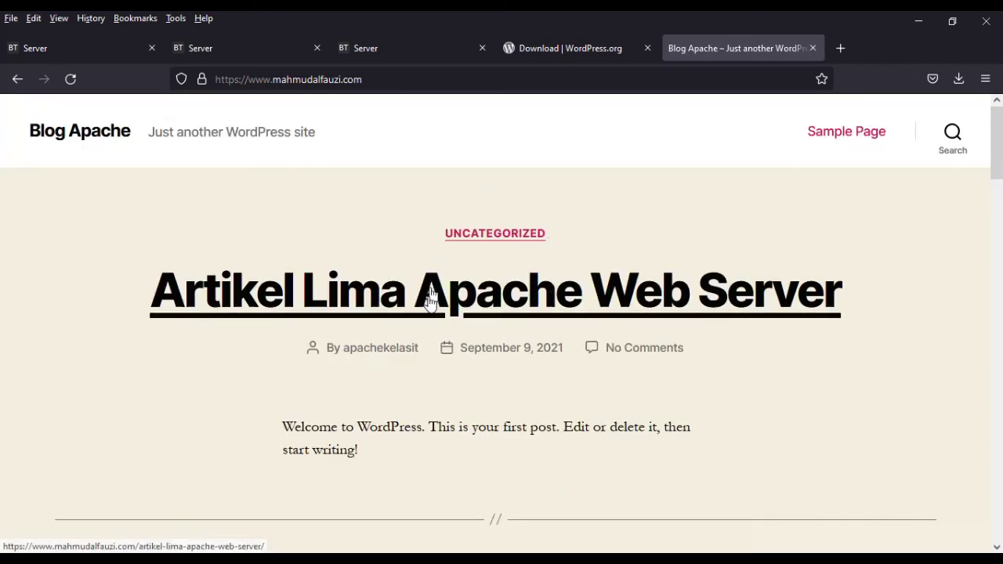
- Test the permalinks of the Artikel Lima and Artikel Empat Apache Web Server posts, returning to the home page after each
{"action": "left_click", "coordinate": [522, 306]}
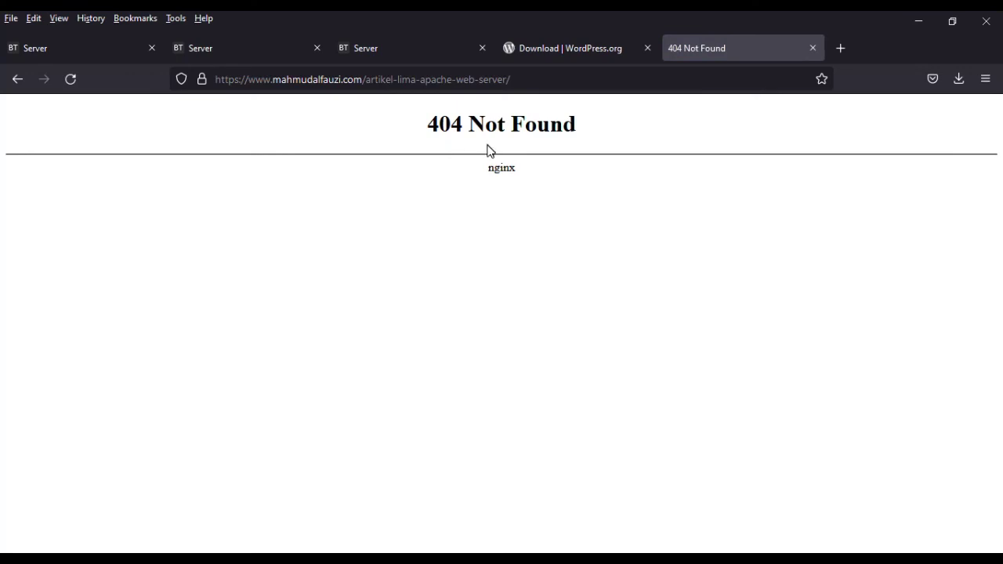
{"action": "key", "text": "alt+Left"}
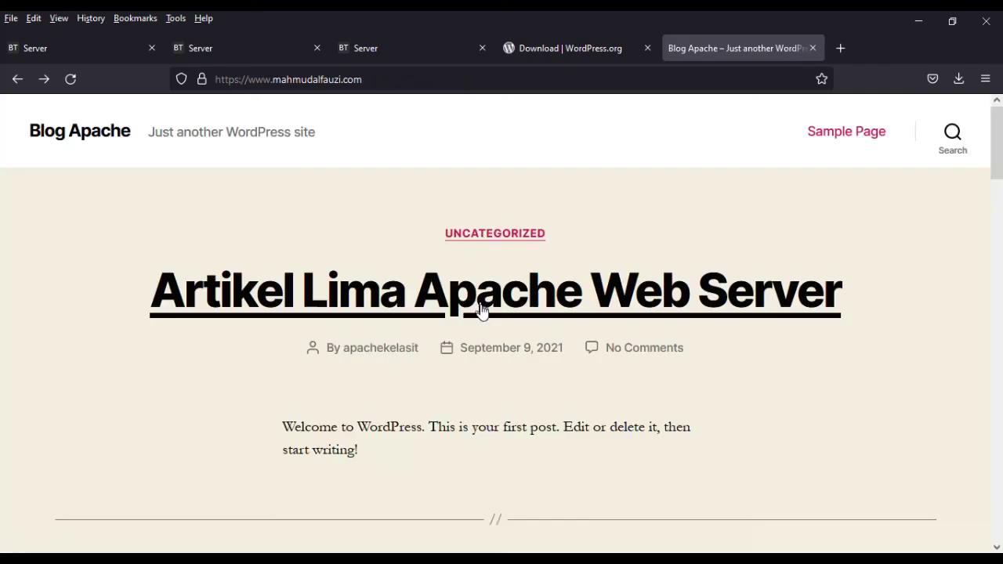
{"action": "scroll", "coordinate": [489, 358], "scroll_direction": "down", "scroll_amount": 3}
{"action": "left_click", "coordinate": [505, 355]}
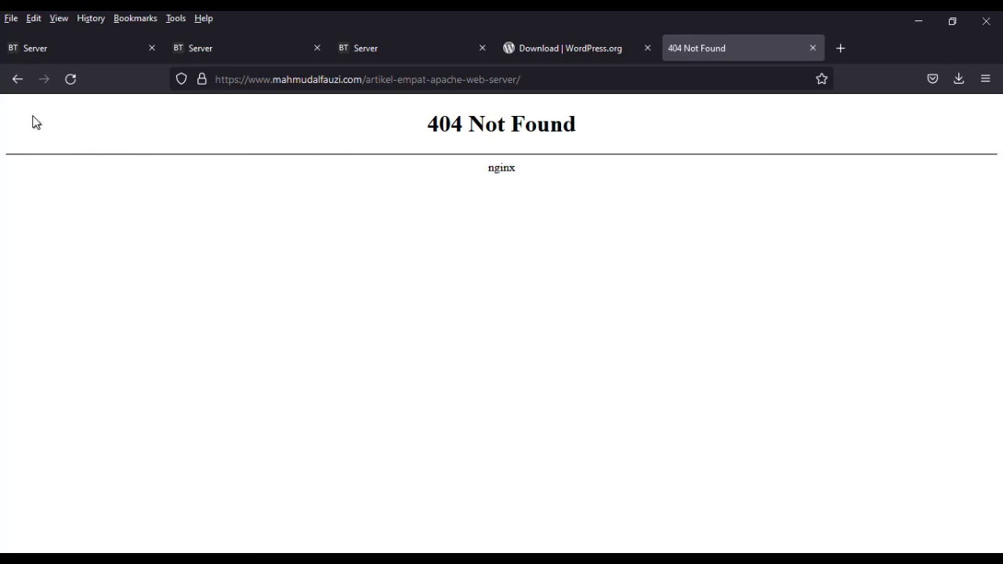
{"action": "left_click", "coordinate": [17, 79]}
{"action": "scroll", "coordinate": [635, 415], "scroll_direction": "down", "scroll_amount": 15}
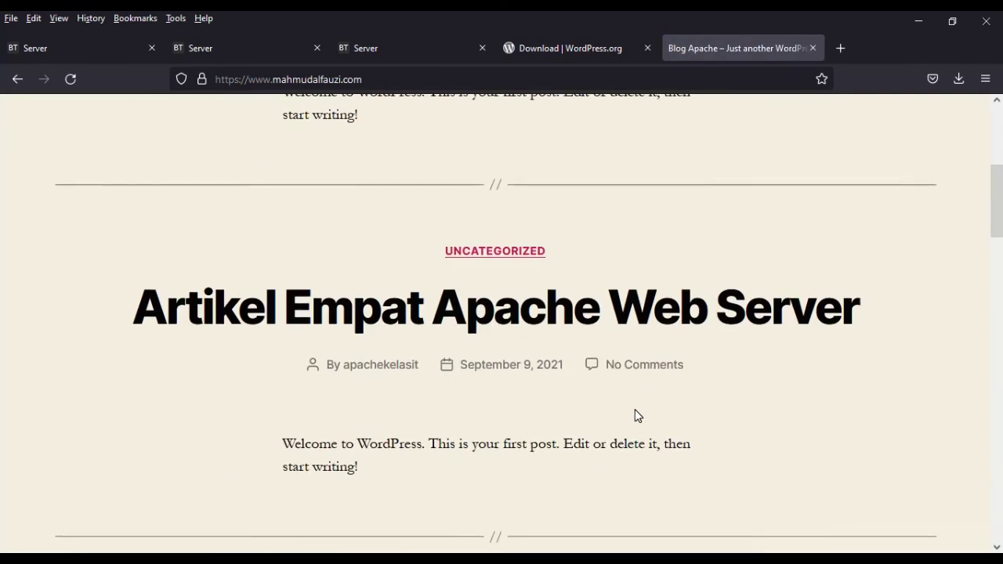
{"action": "scroll", "coordinate": [585, 375], "scroll_direction": "up", "scroll_amount": 14}
{"action": "scroll", "coordinate": [585, 376], "scroll_direction": "up", "scroll_amount": 1}
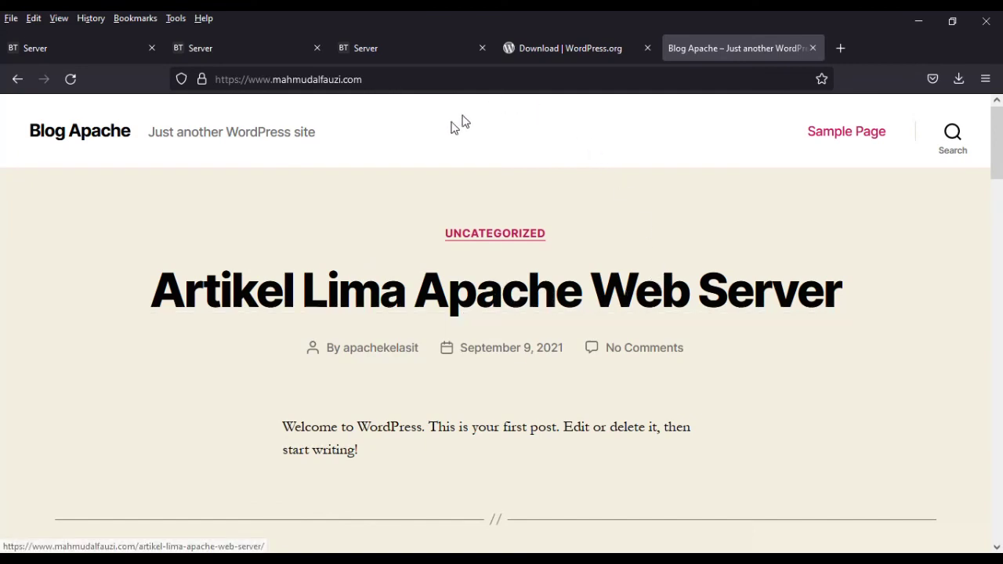
- Open the main domain's site configuration in aaPanel and choose the wordpress template for its URL rewrite rules
{"action": "left_click", "coordinate": [220, 51]}
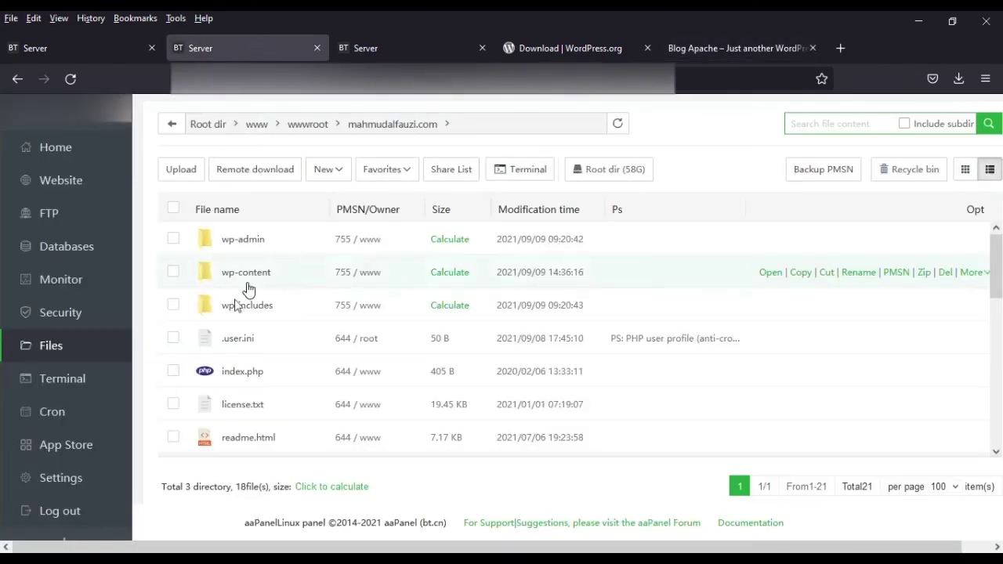
{"action": "left_click", "coordinate": [57, 187]}
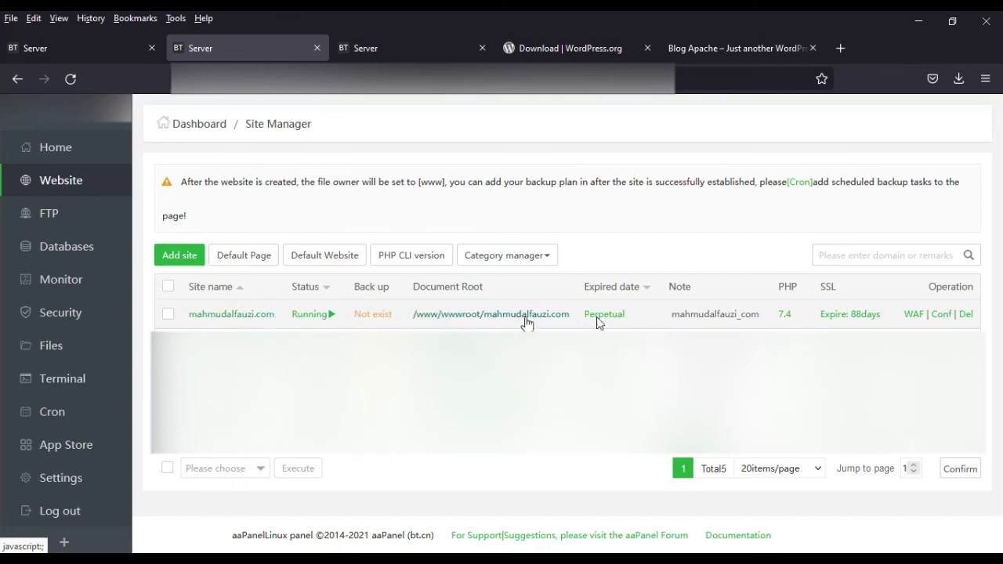
{"action": "left_click", "coordinate": [941, 314]}
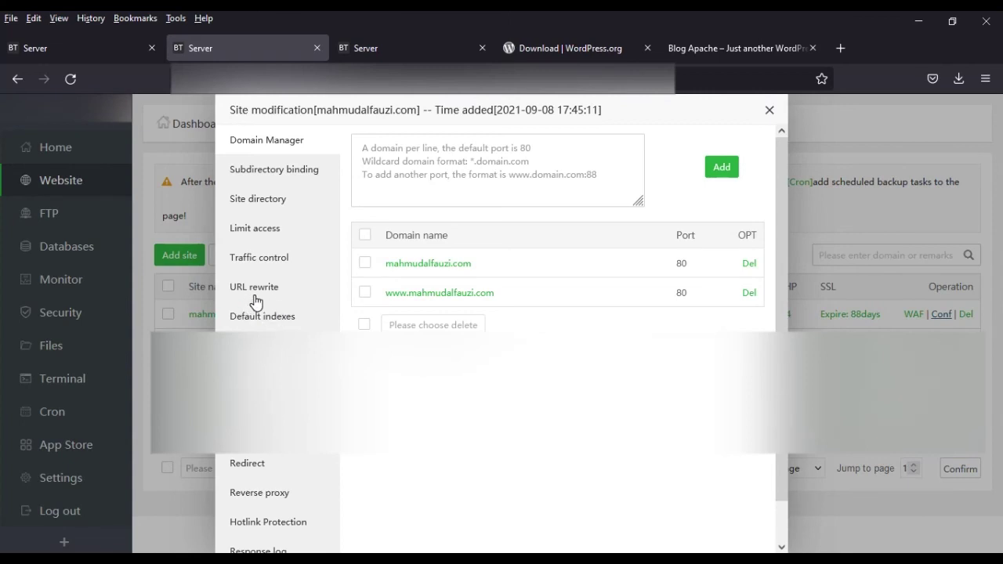
{"action": "left_click", "coordinate": [265, 290]}
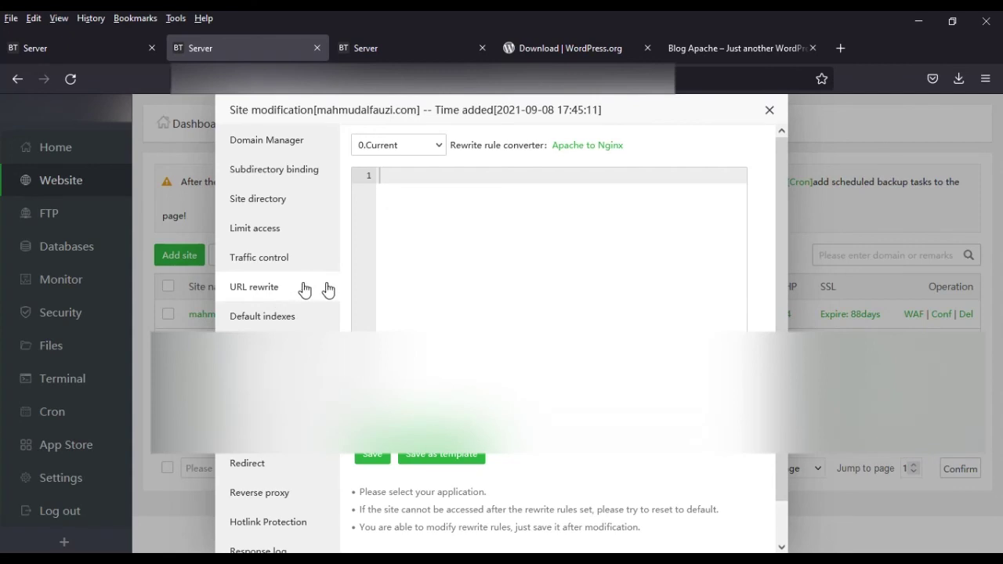
{"action": "left_click", "coordinate": [409, 145]}
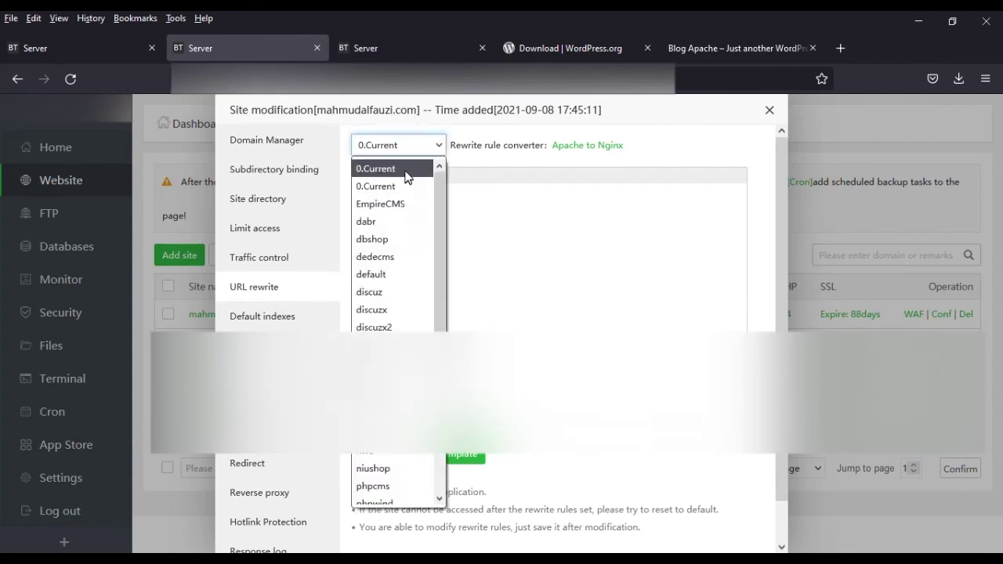
{"action": "scroll", "coordinate": [406, 207], "scroll_direction": "down", "scroll_amount": 3}
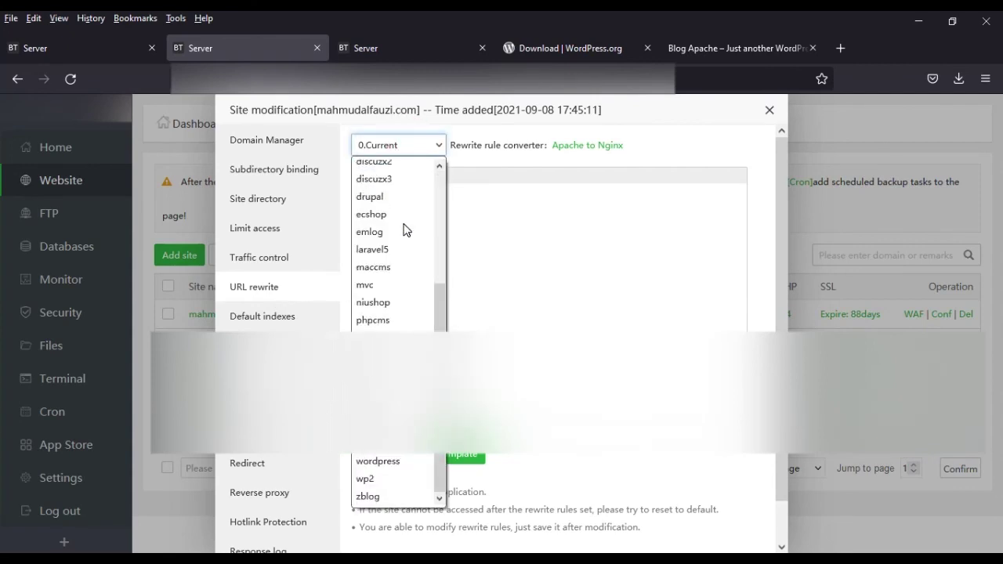
{"action": "left_click", "coordinate": [392, 461]}
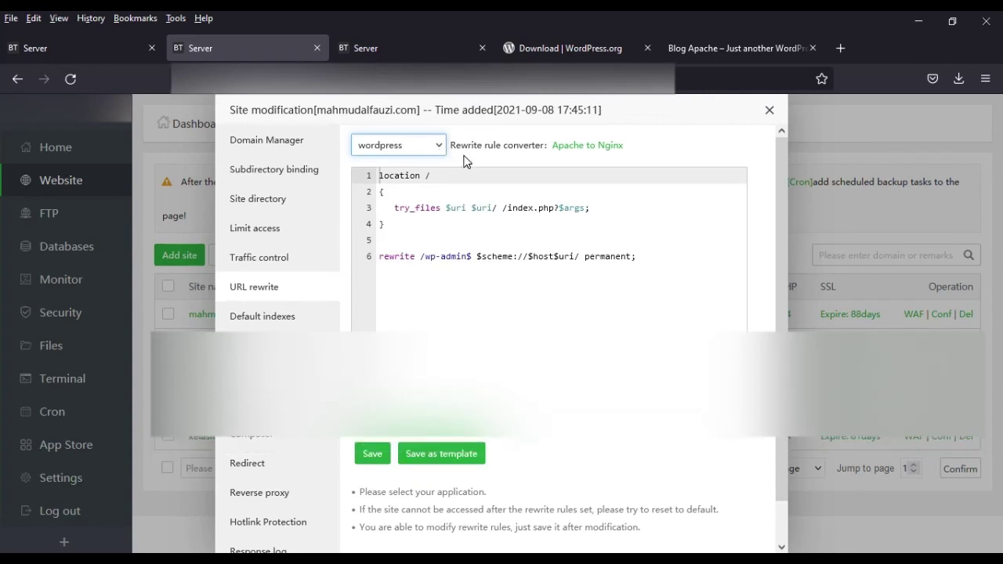
- Save the wordpress URL rewrite rules and close the site modification dialog
{"action": "left_click", "coordinate": [399, 149]}
{"action": "left_click", "coordinate": [399, 150]}
{"action": "left_click", "coordinate": [399, 149]}
{"action": "left_click", "coordinate": [399, 149]}
{"action": "left_click", "coordinate": [372, 455]}
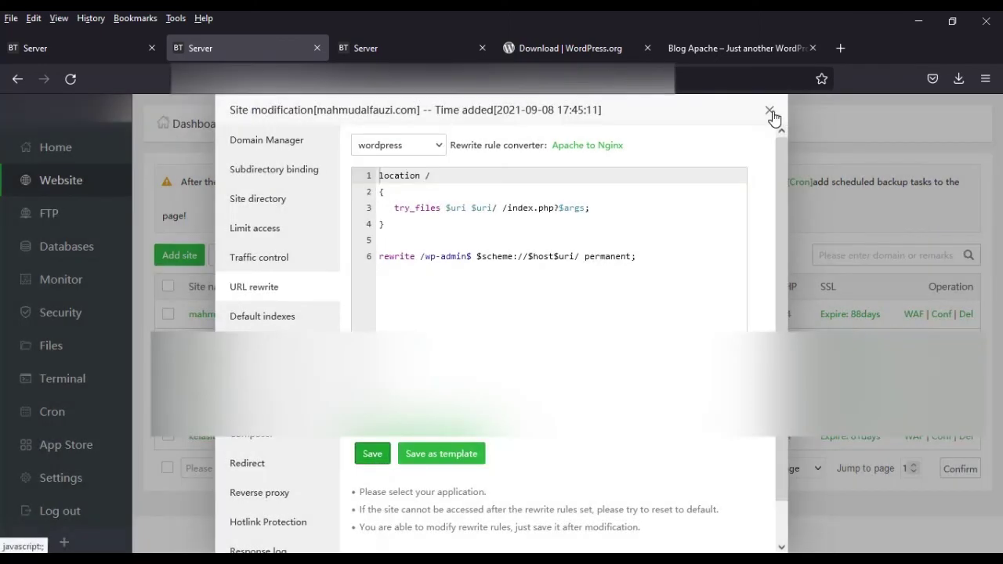
{"action": "left_click", "coordinate": [771, 111]}
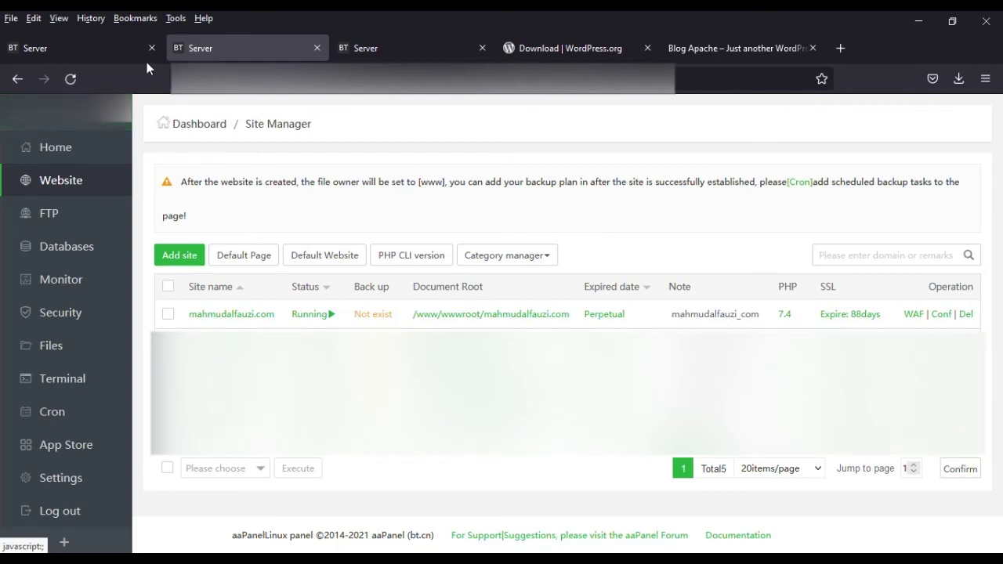
- Reload the blog's home page, open the Artikel Lima Apache Web Server post and look through the whole page
{"action": "left_click", "coordinate": [725, 49]}
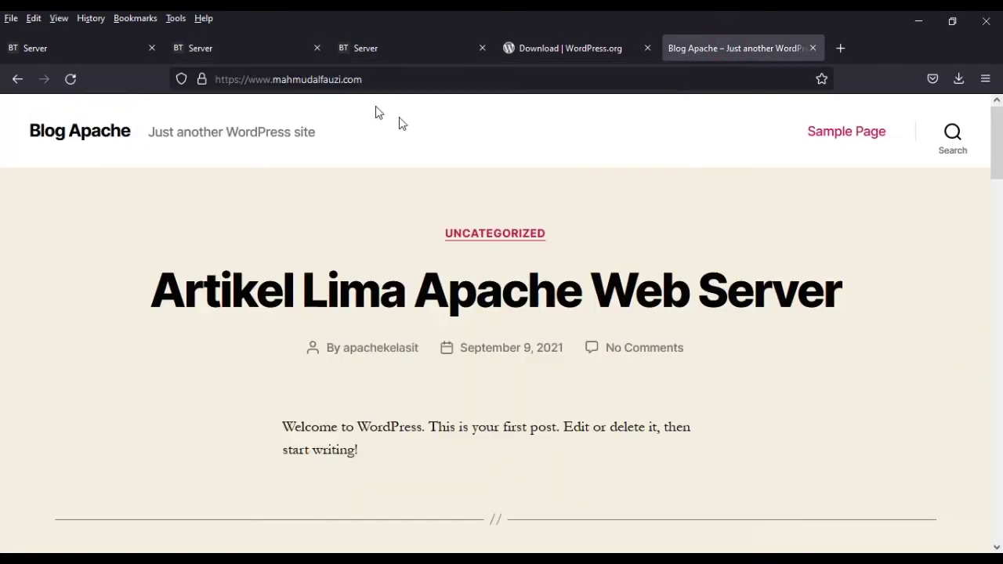
{"action": "left_click", "coordinate": [72, 80]}
{"action": "scroll", "coordinate": [497, 332], "scroll_direction": "down", "scroll_amount": 5}
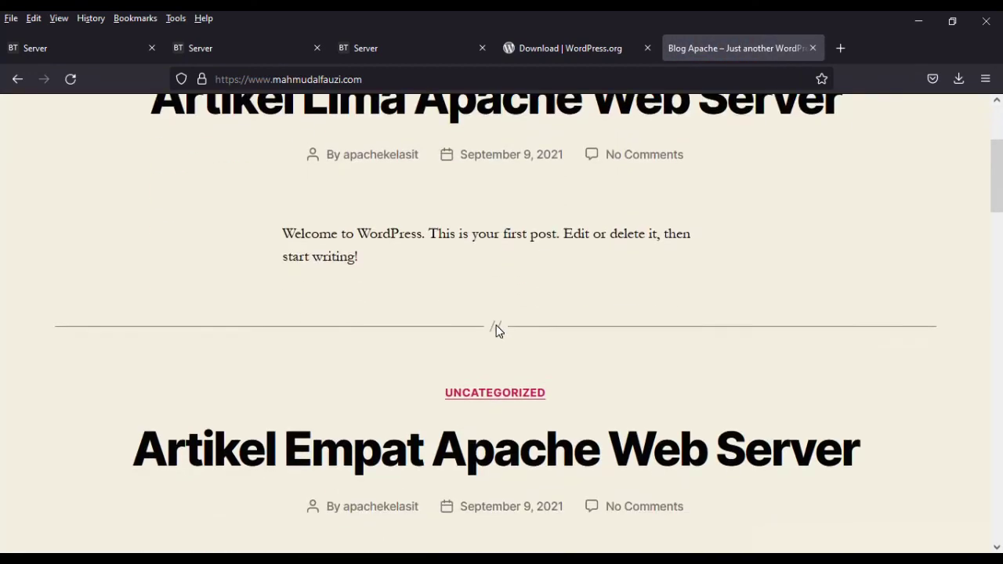
{"action": "scroll", "coordinate": [499, 329], "scroll_direction": "up", "scroll_amount": 4}
{"action": "scroll", "coordinate": [498, 268], "scroll_direction": "up", "scroll_amount": 1}
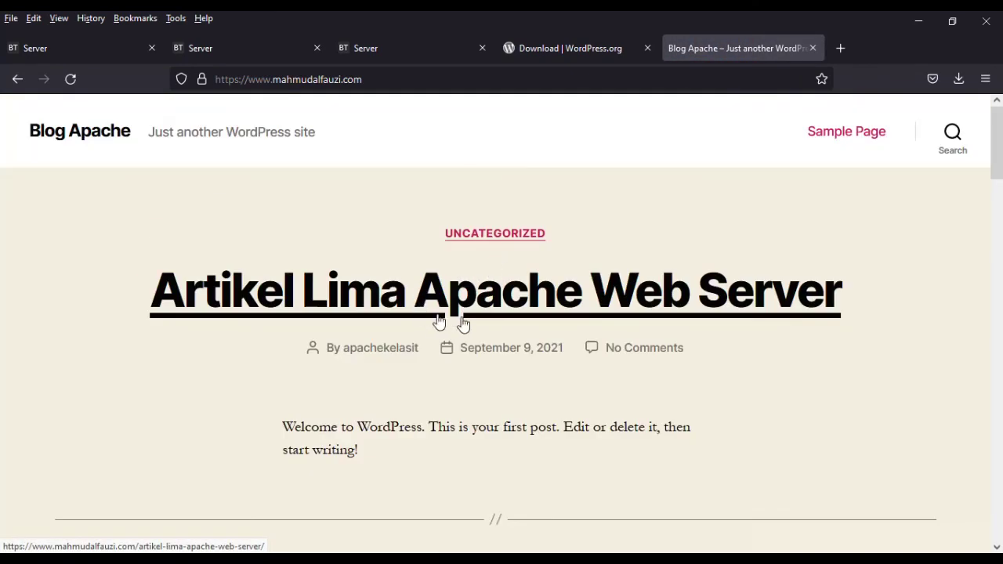
{"action": "left_click", "coordinate": [508, 296]}
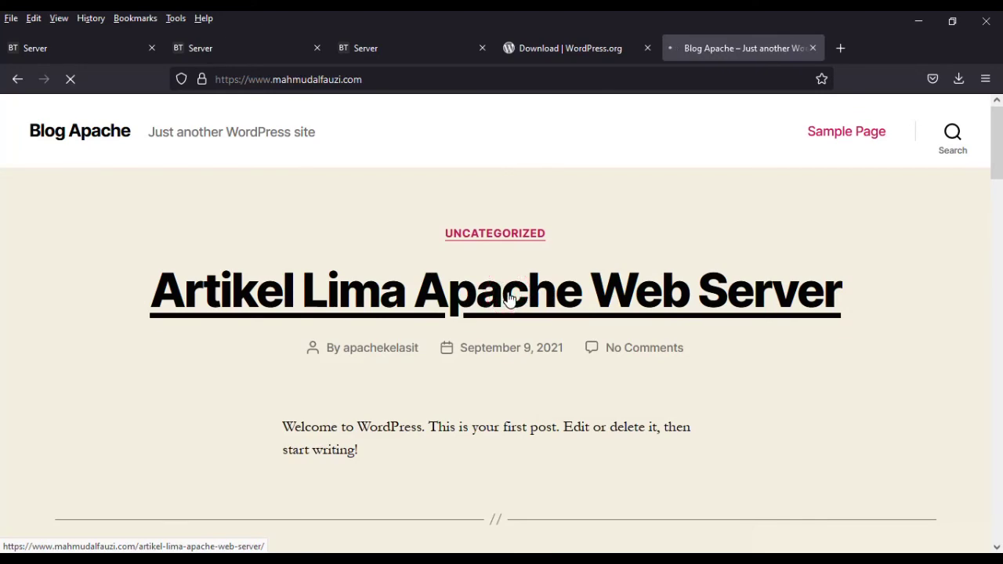
{"action": "scroll", "coordinate": [529, 242], "scroll_direction": "down", "scroll_amount": 6}
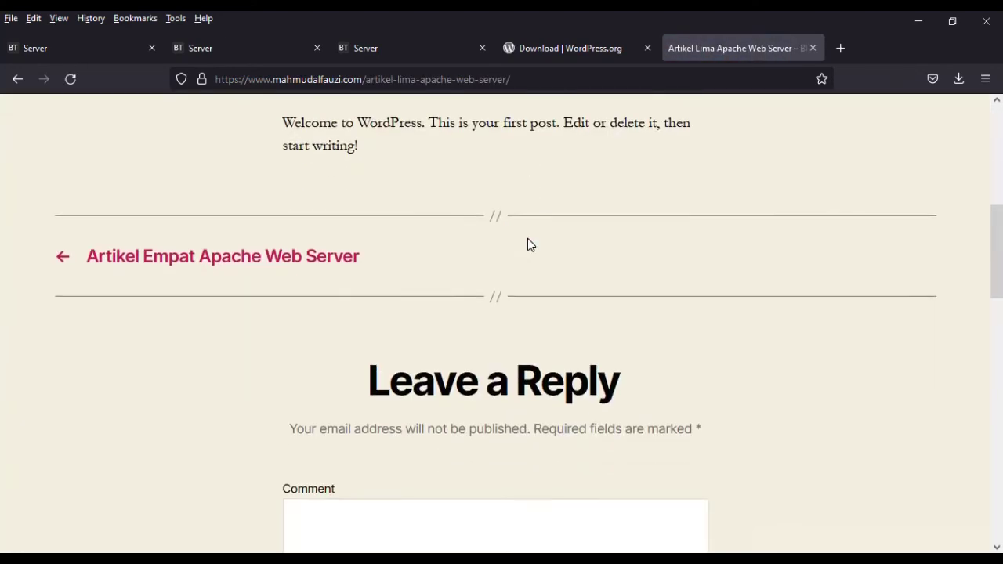
{"action": "scroll", "coordinate": [527, 238], "scroll_direction": "down", "scroll_amount": 8}
{"action": "scroll", "coordinate": [527, 238], "scroll_direction": "up", "scroll_amount": 16}
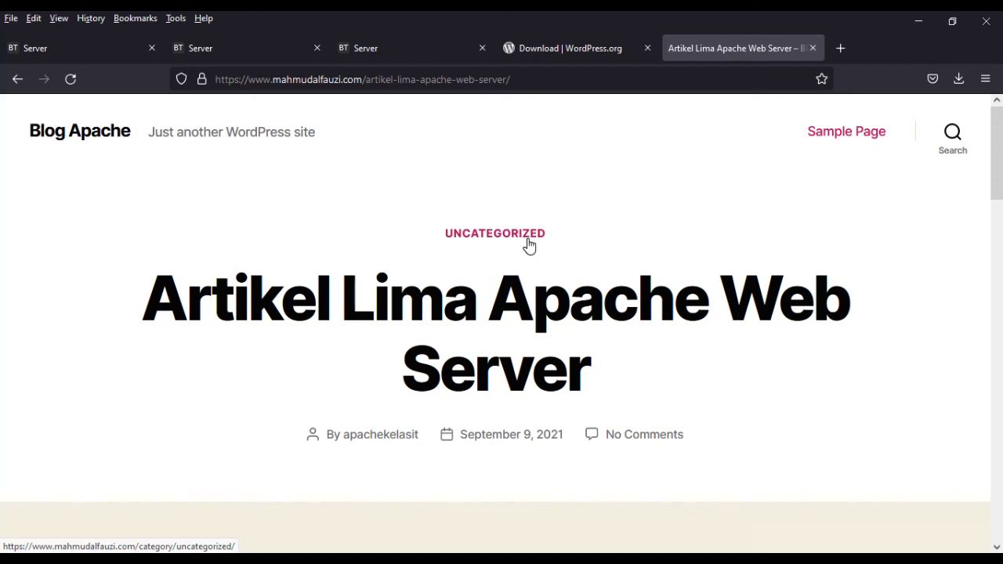
{"action": "left_click", "coordinate": [529, 244]}
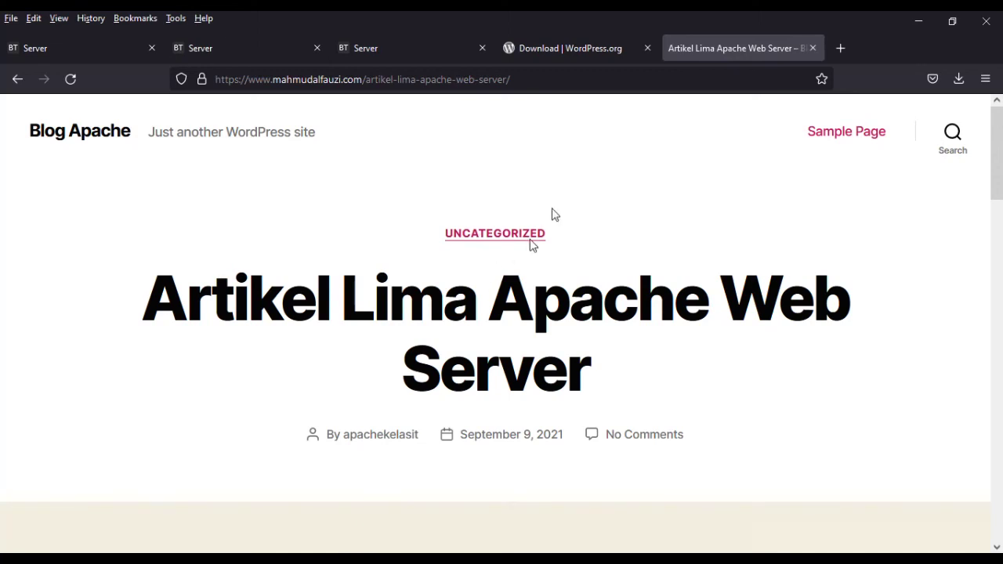
- View the database list in aaPanel and return to the Site Manager's website list
{"action": "left_click", "coordinate": [587, 51]}
{"action": "left_click", "coordinate": [370, 56]}
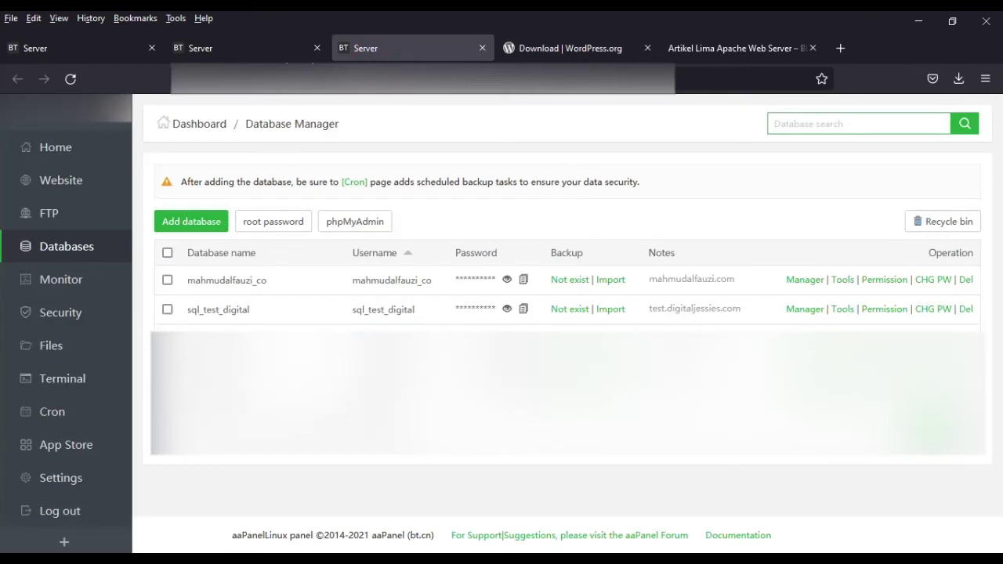
{"action": "left_click", "coordinate": [253, 46]}
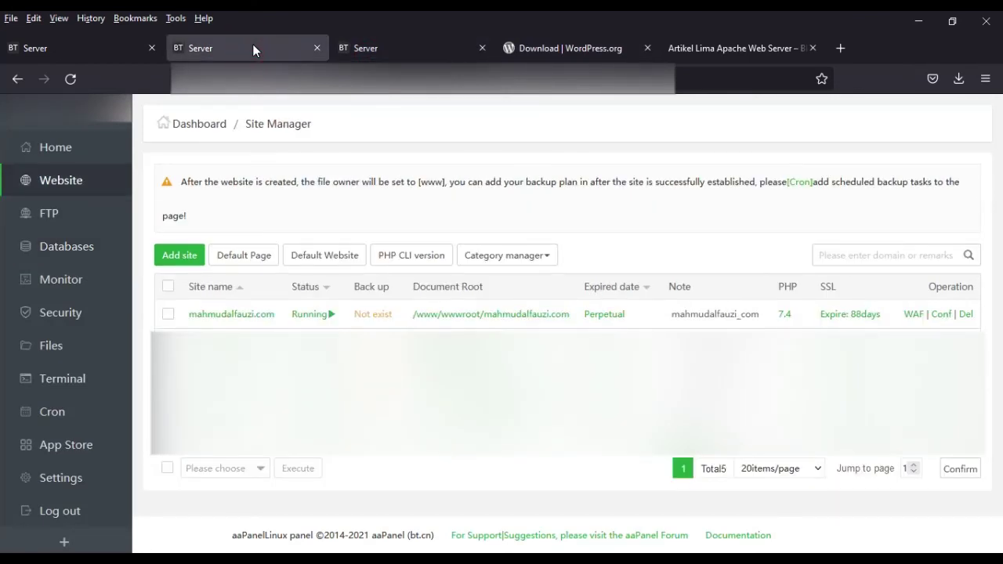